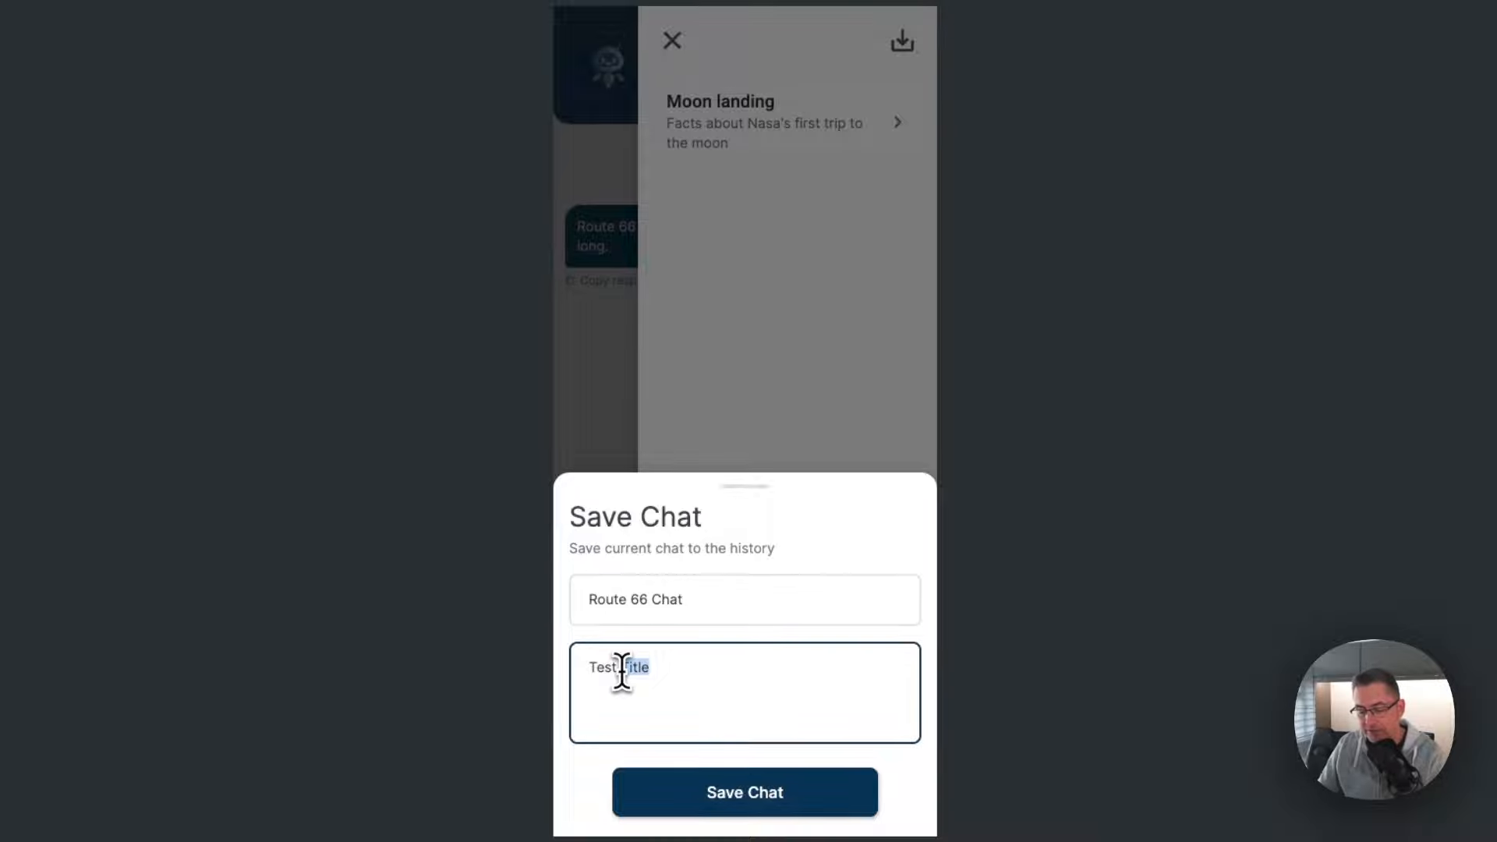
# Complete the chat description as "Test Description" and save the Route 66 Chat to the history
pyautogui.write('Description')
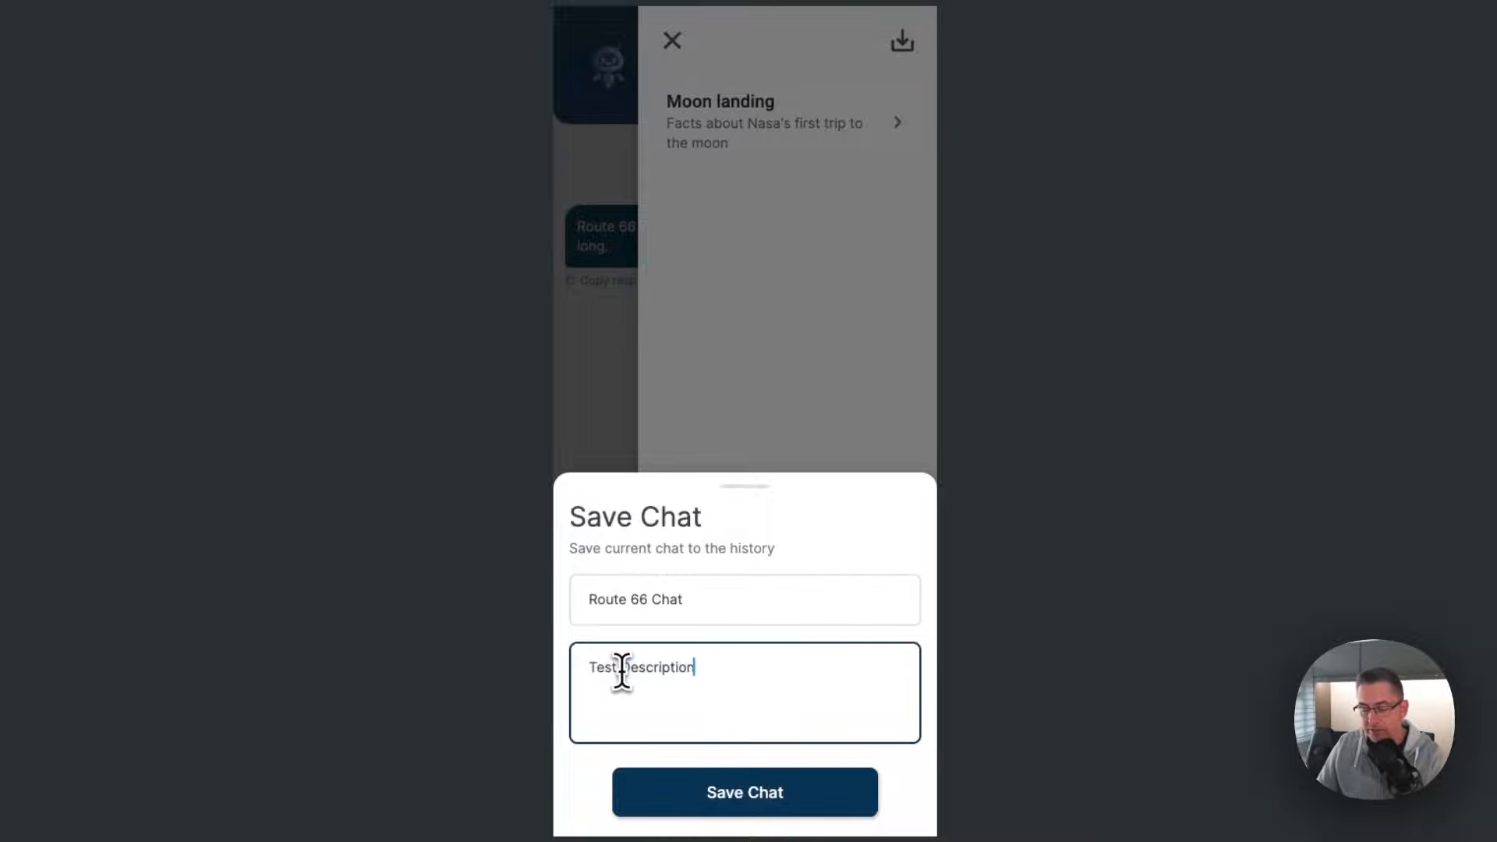
pyautogui.click(819, 801)
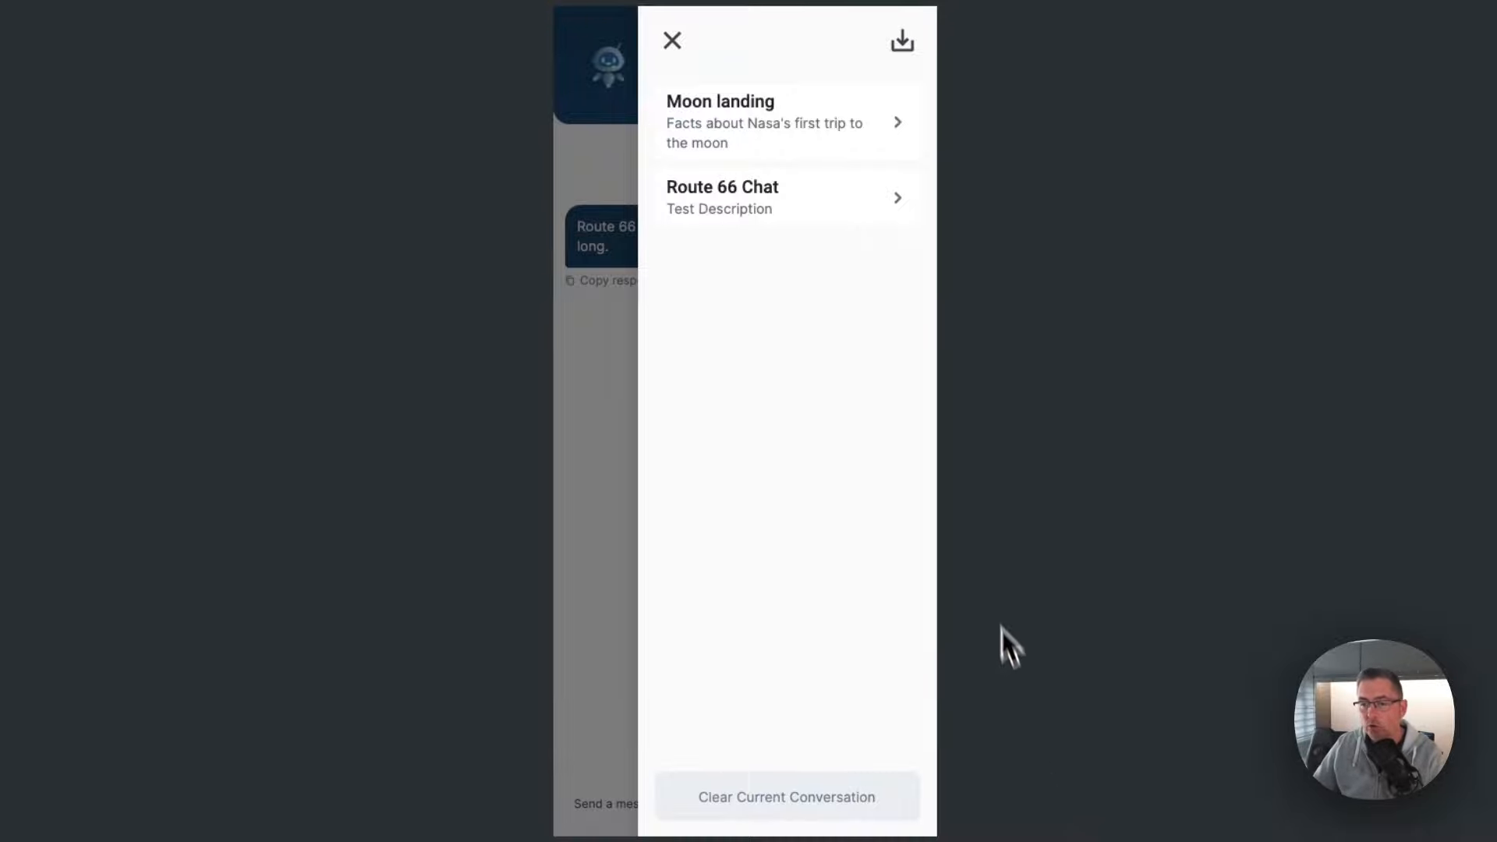
# Load the saved Moon landing chat from the history, and load the Route 66 Chat in its place
pyautogui.click(904, 132)
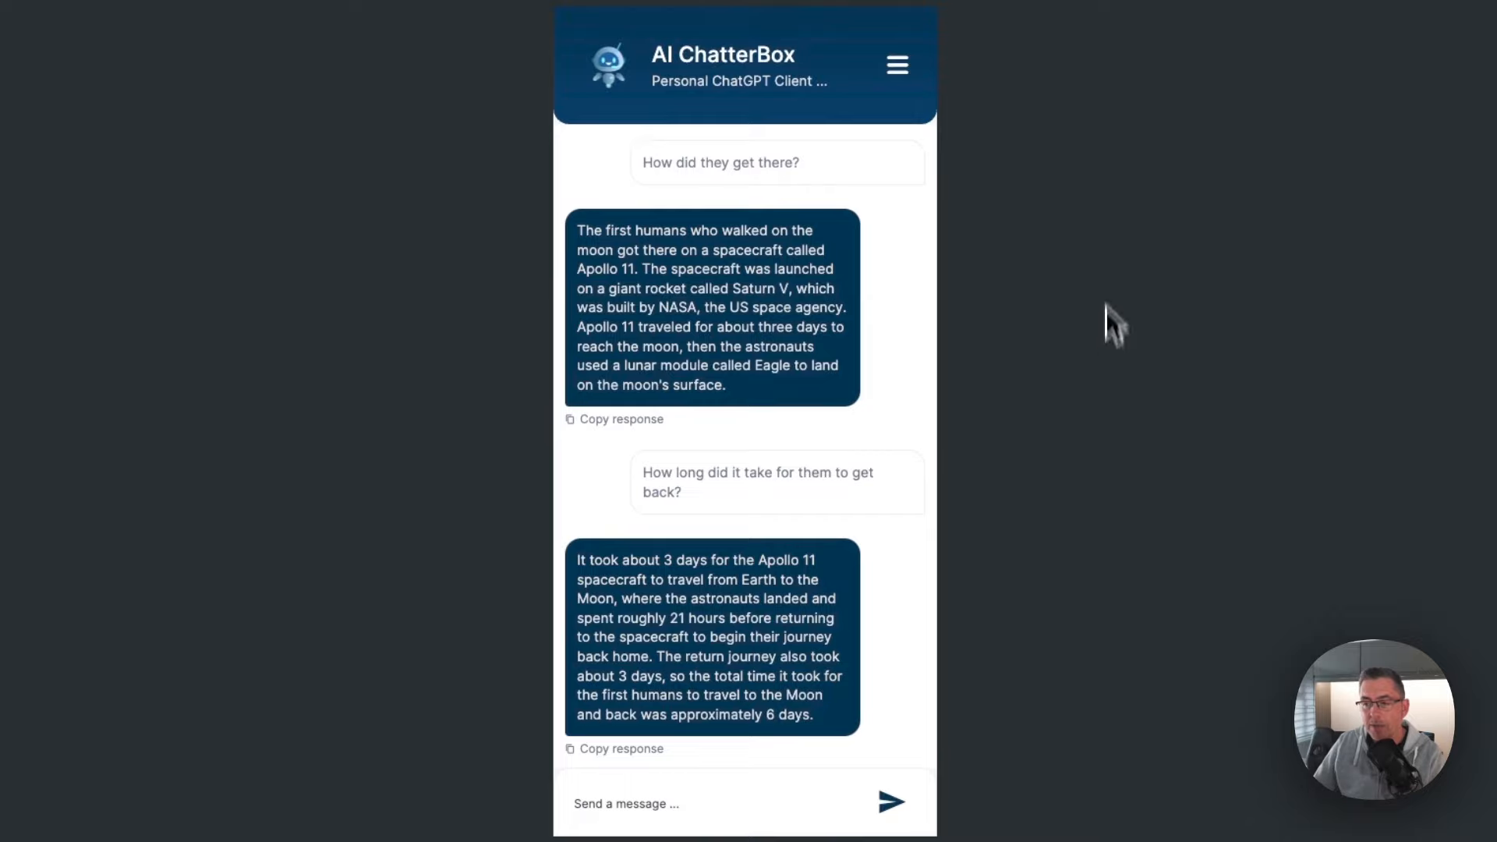
pyautogui.click(897, 65)
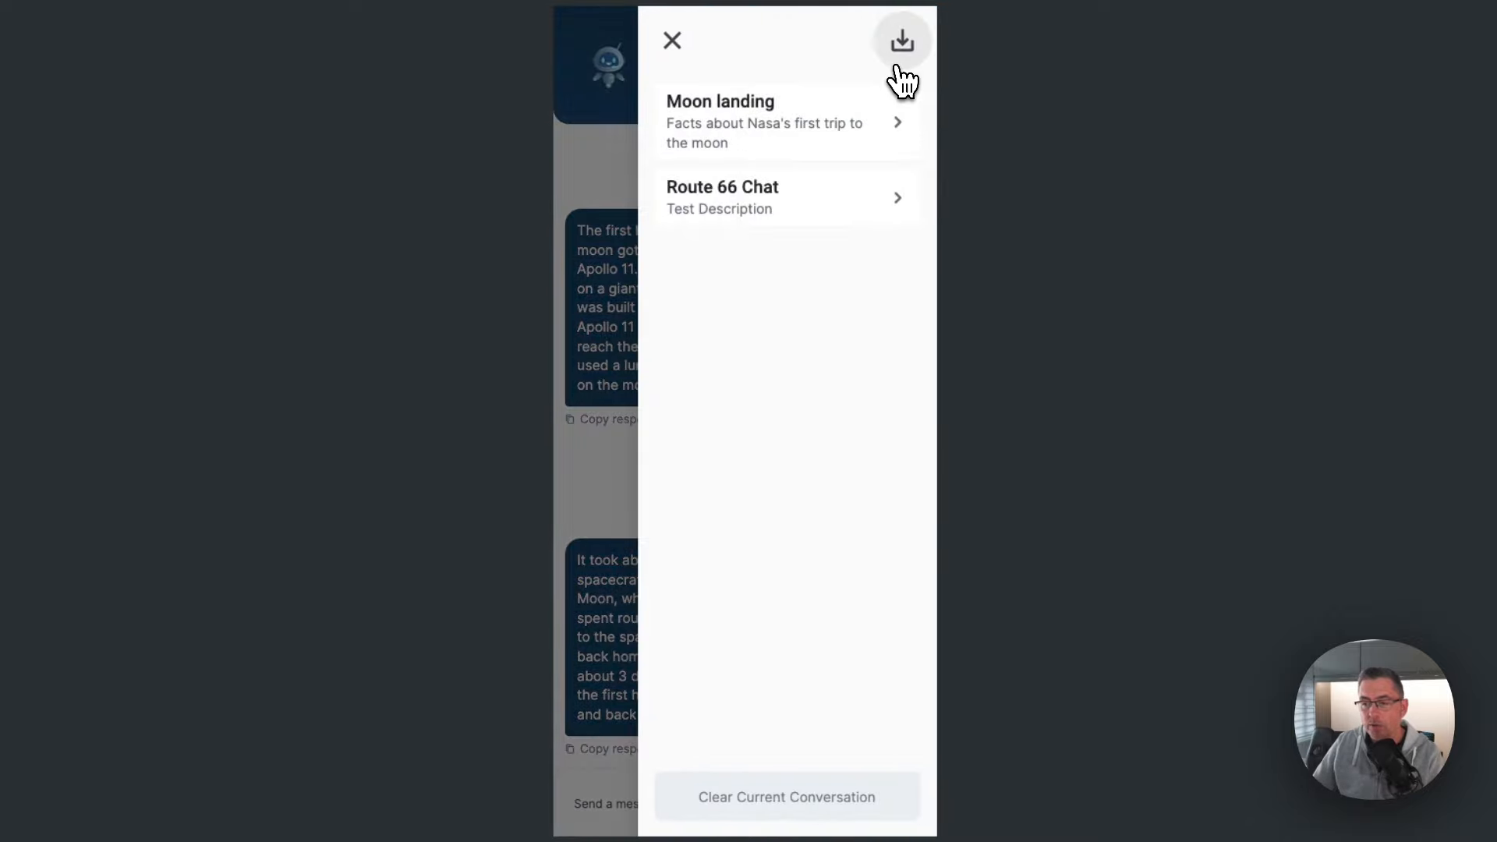
pyautogui.click(886, 210)
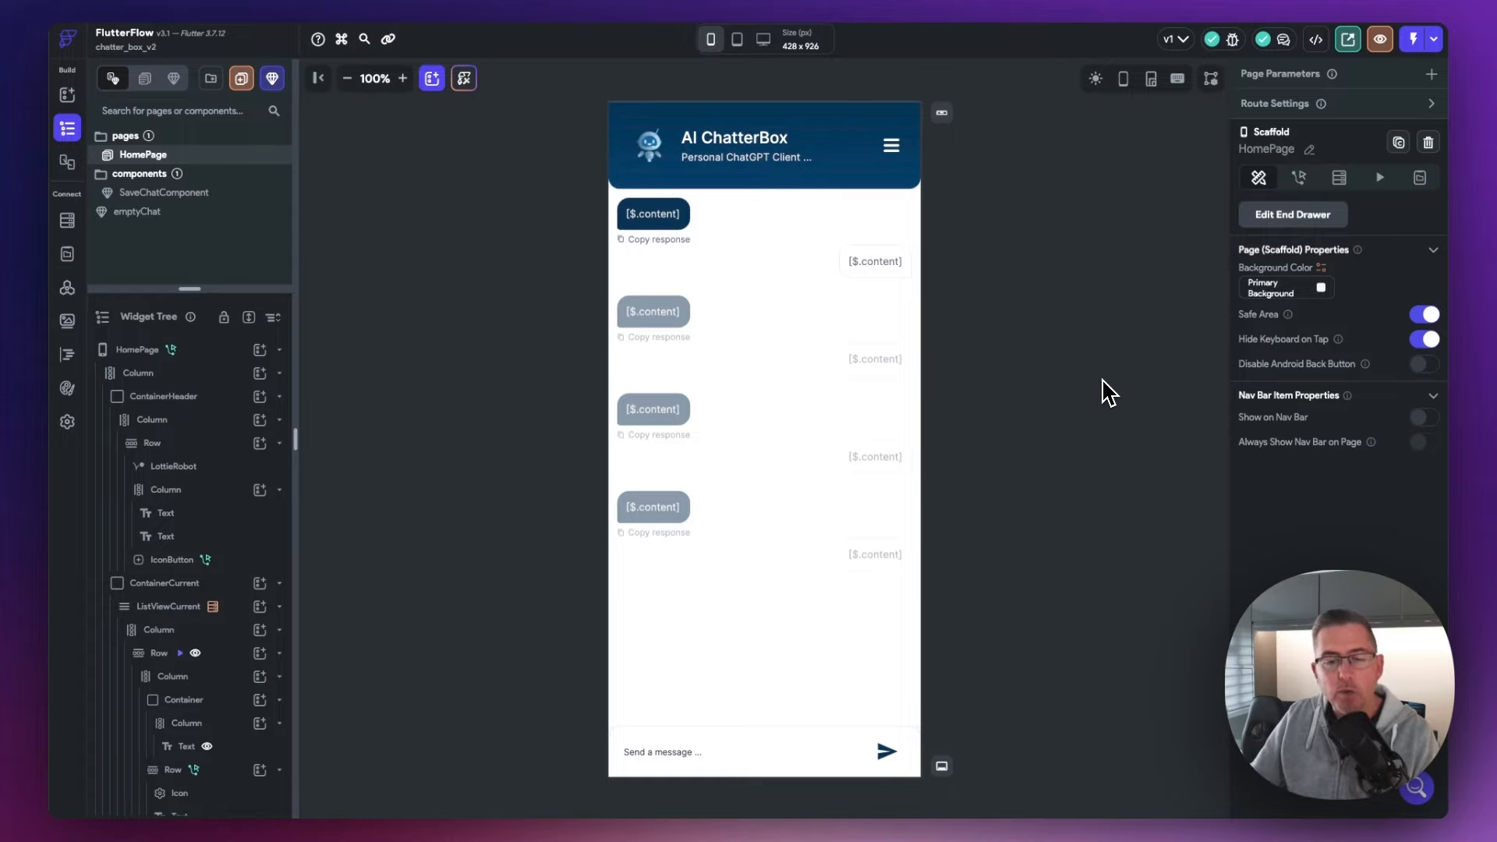
# Review the app state variables and view the default value of savedConversations
pyautogui.click(67, 257)
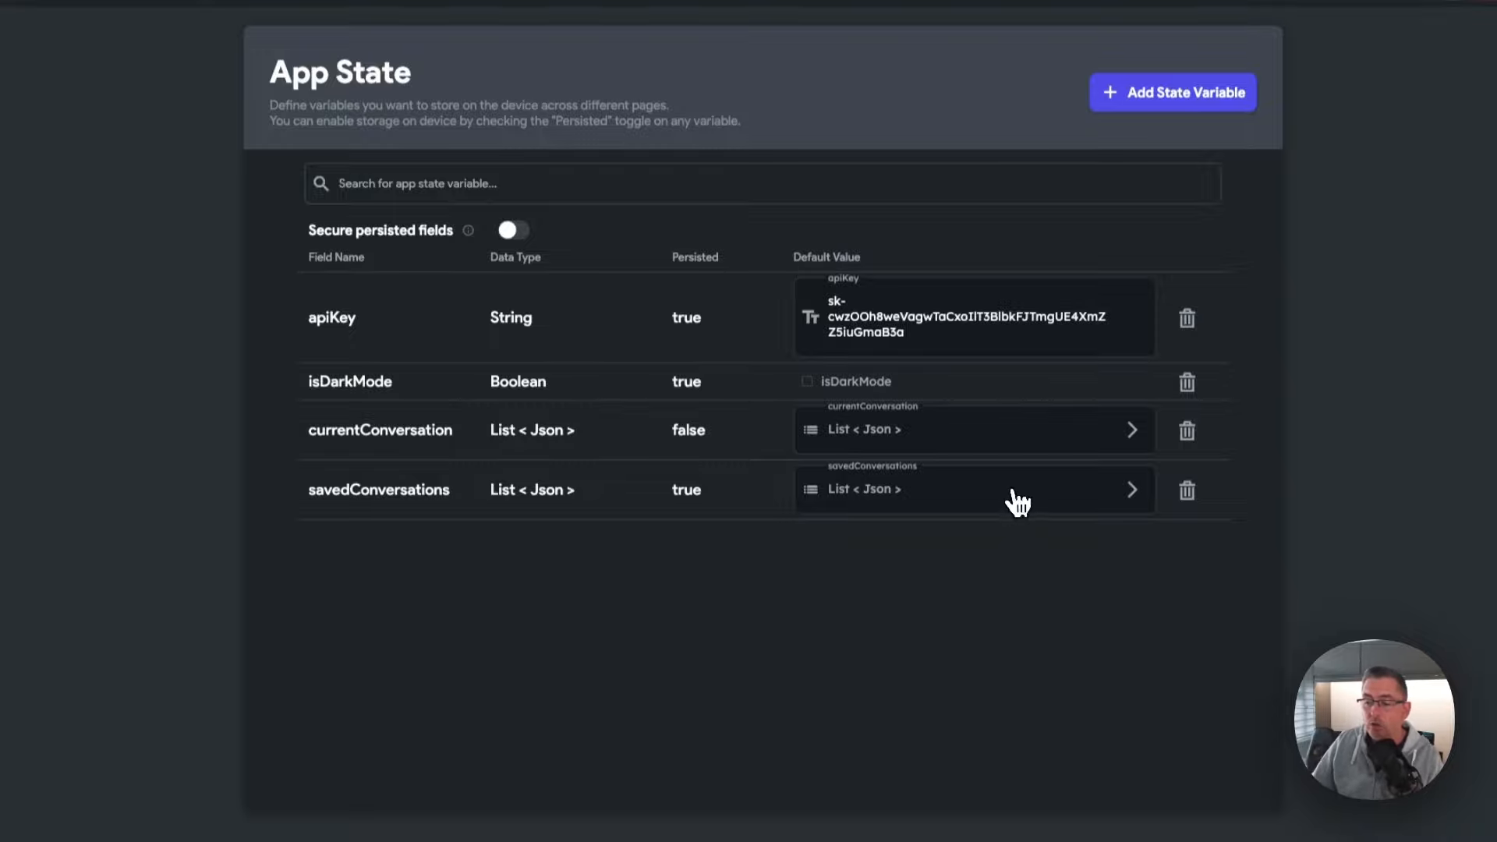
pyautogui.click(992, 507)
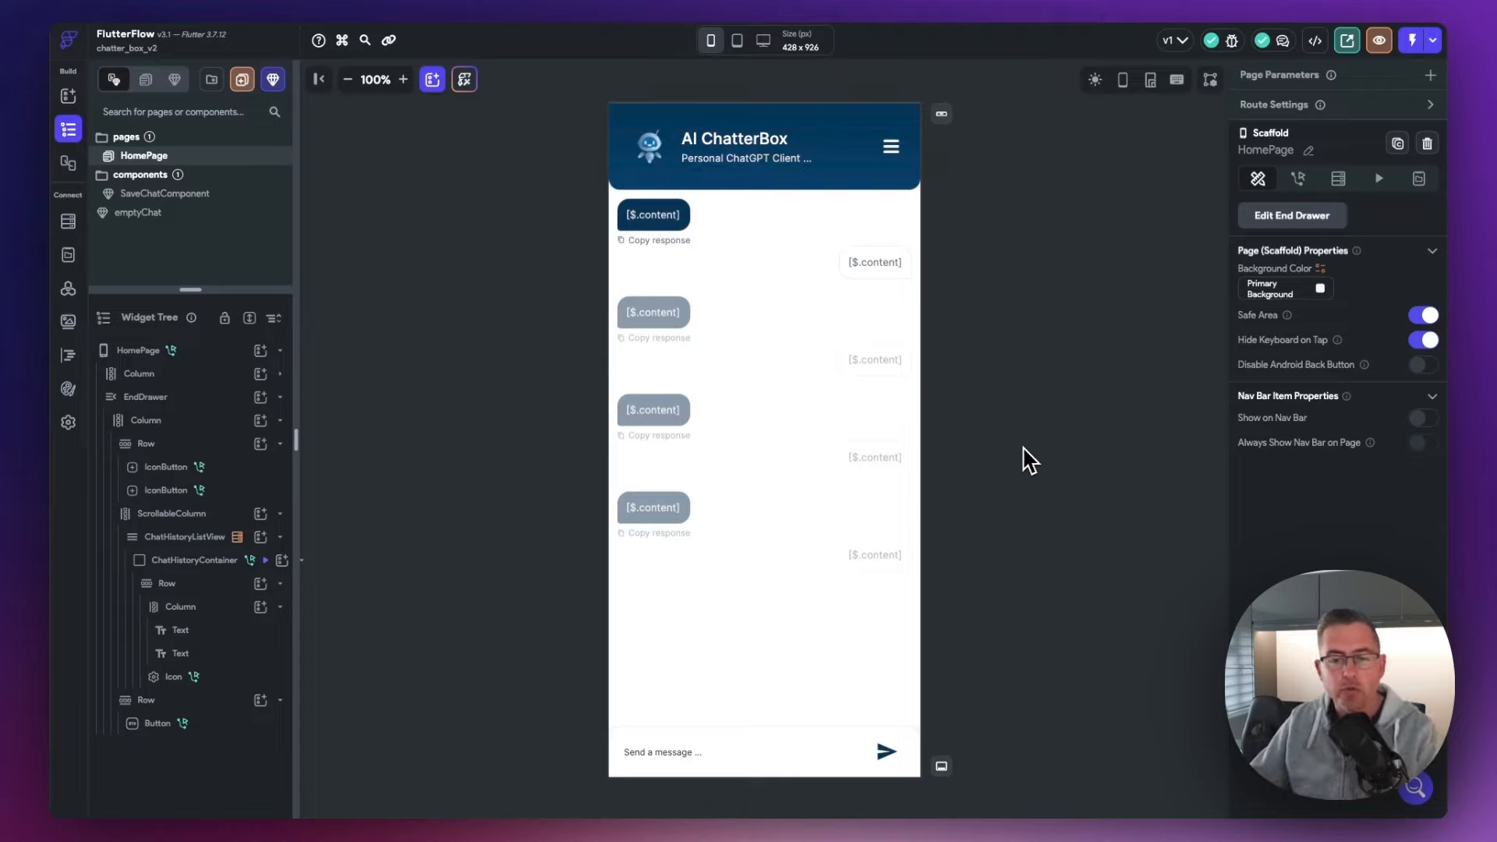
# Collapse the HomePage's main Column in the widget tree and show the page's end drawer for editing
pyautogui.click(280, 374)
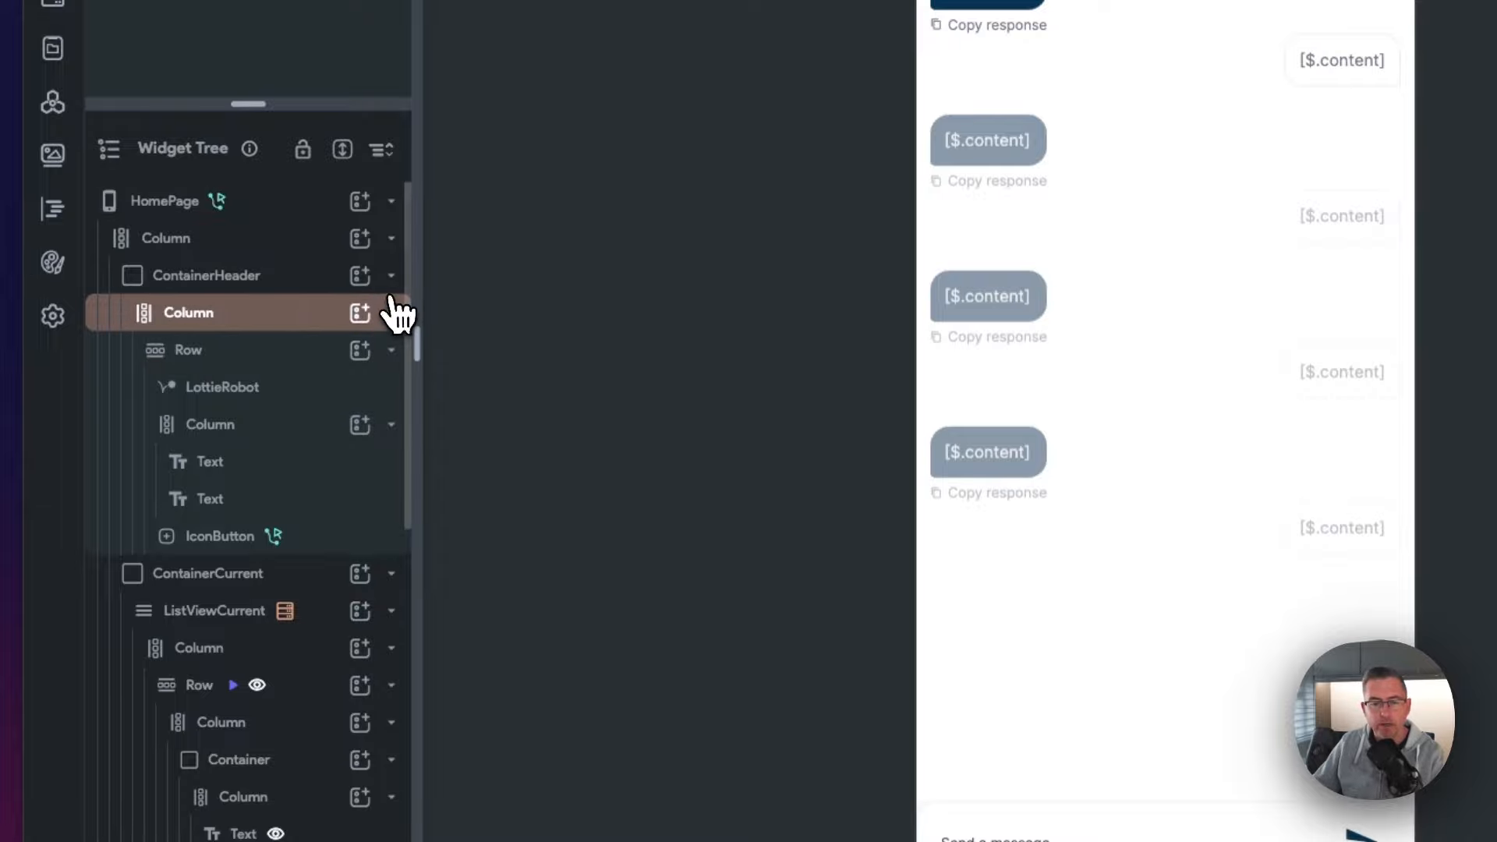
pyautogui.click(391, 243)
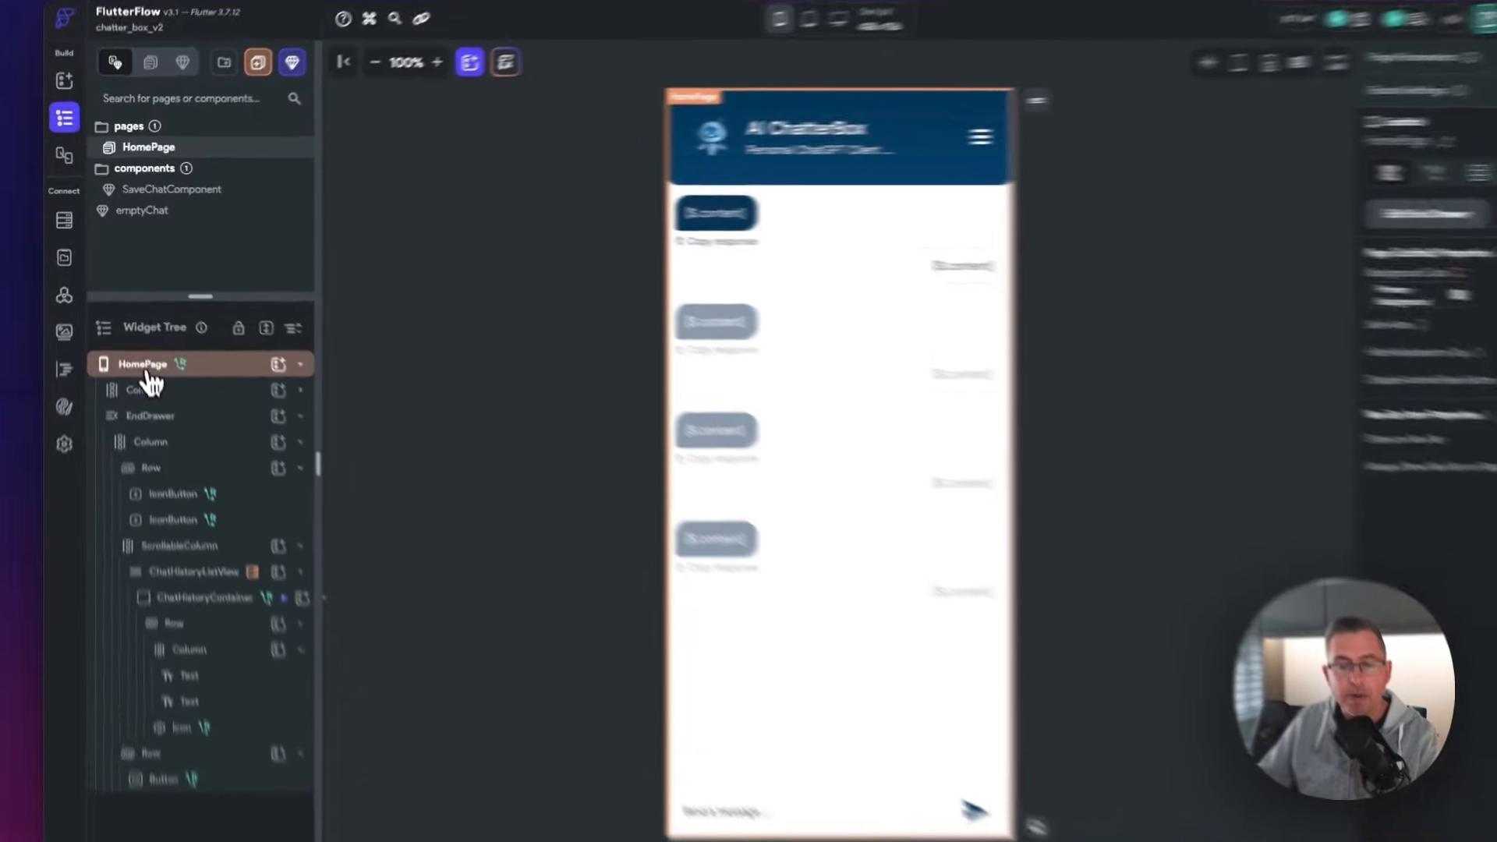
pyautogui.click(139, 355)
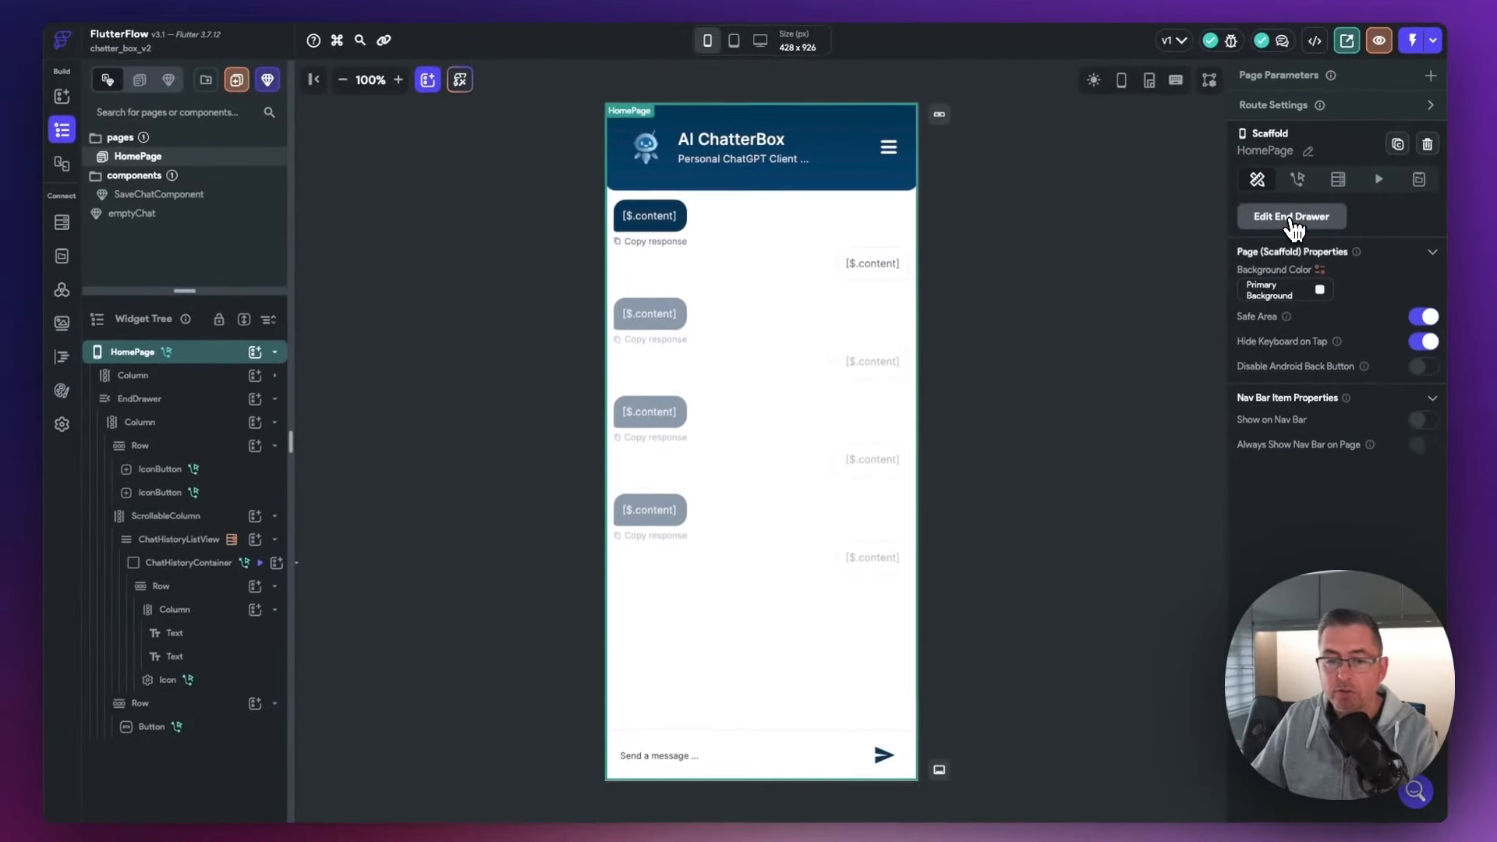
pyautogui.click(1291, 221)
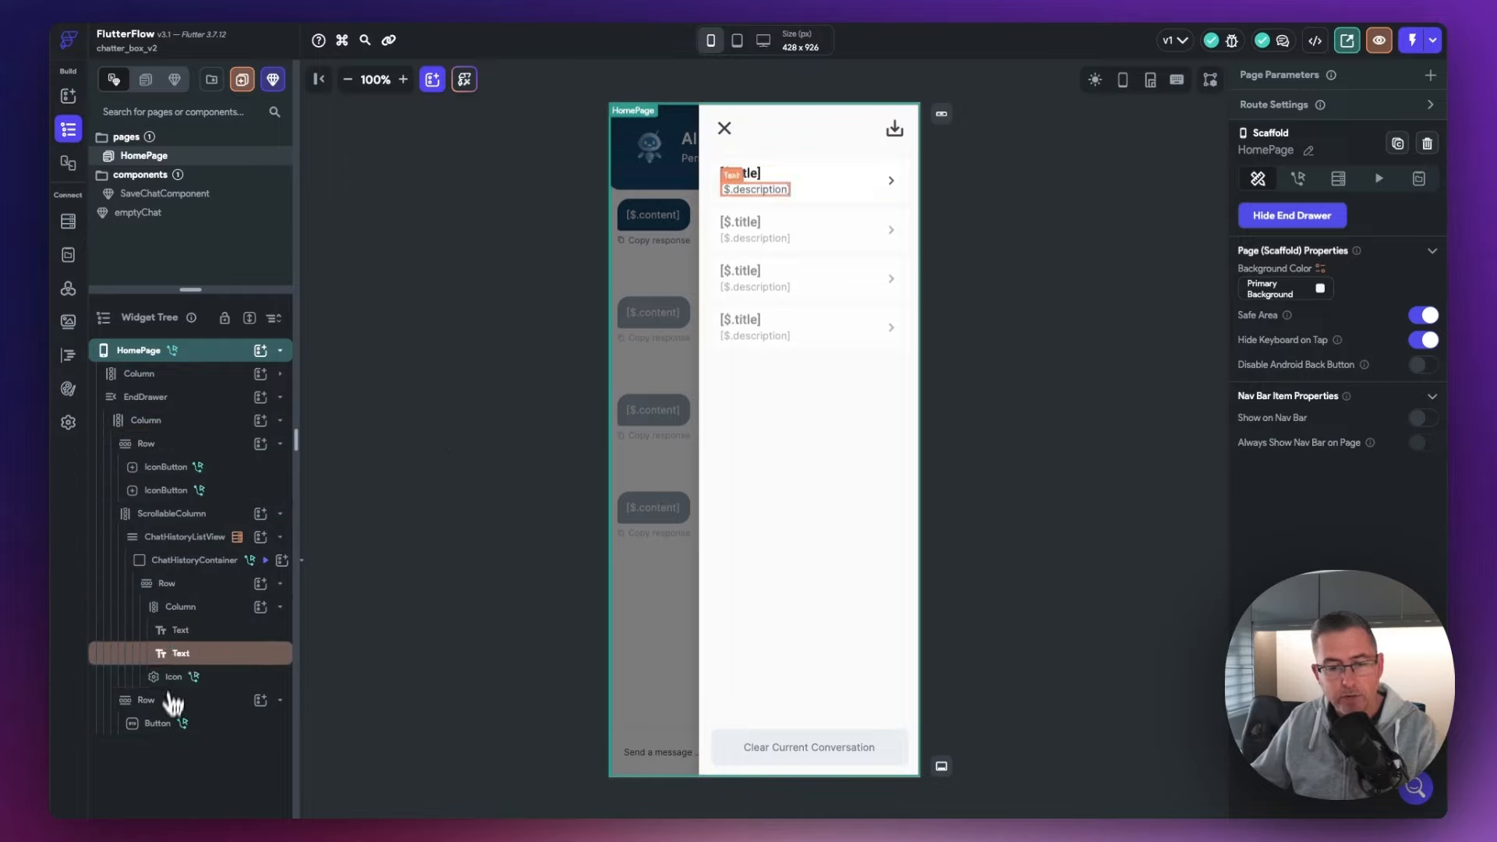
# Inspect the end drawer's header Row, ScrollableColumn, ChatHistoryListView and ChatHistoryContainer in the widget tree
pyautogui.click(163, 449)
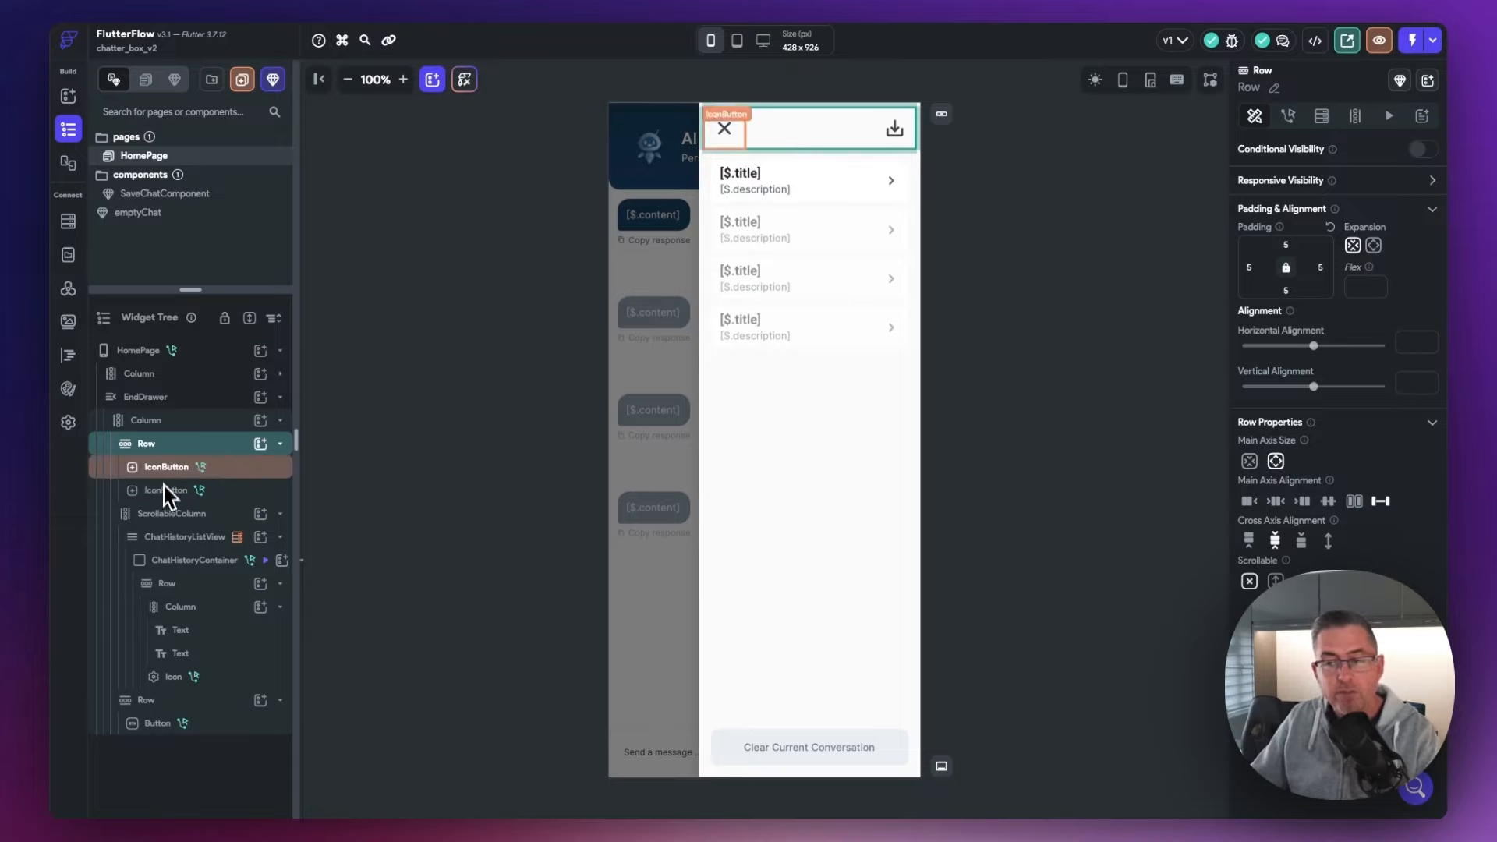
pyautogui.moveTo(195, 470)
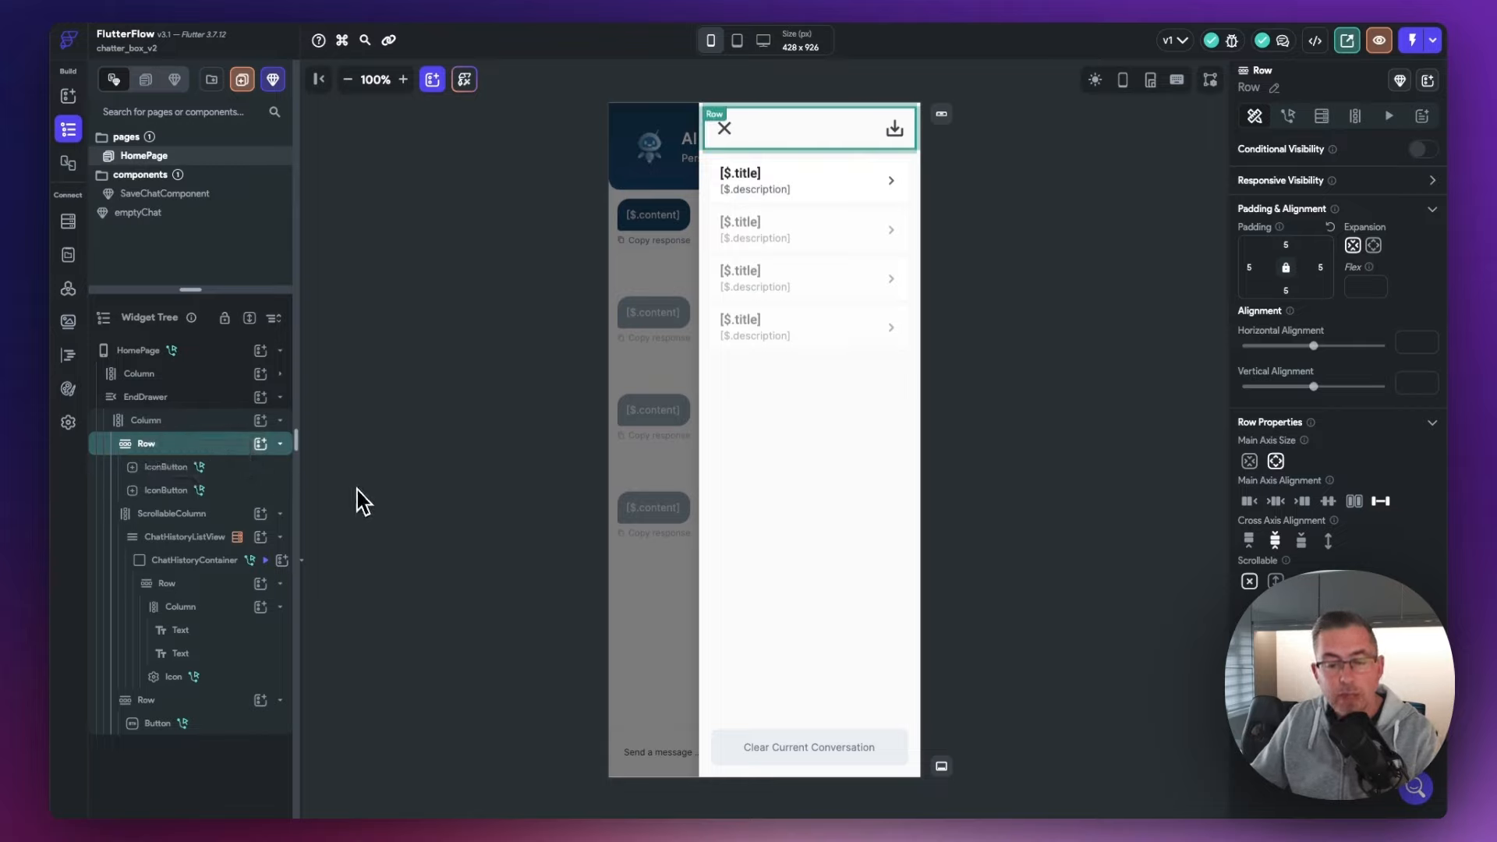
pyautogui.click(187, 524)
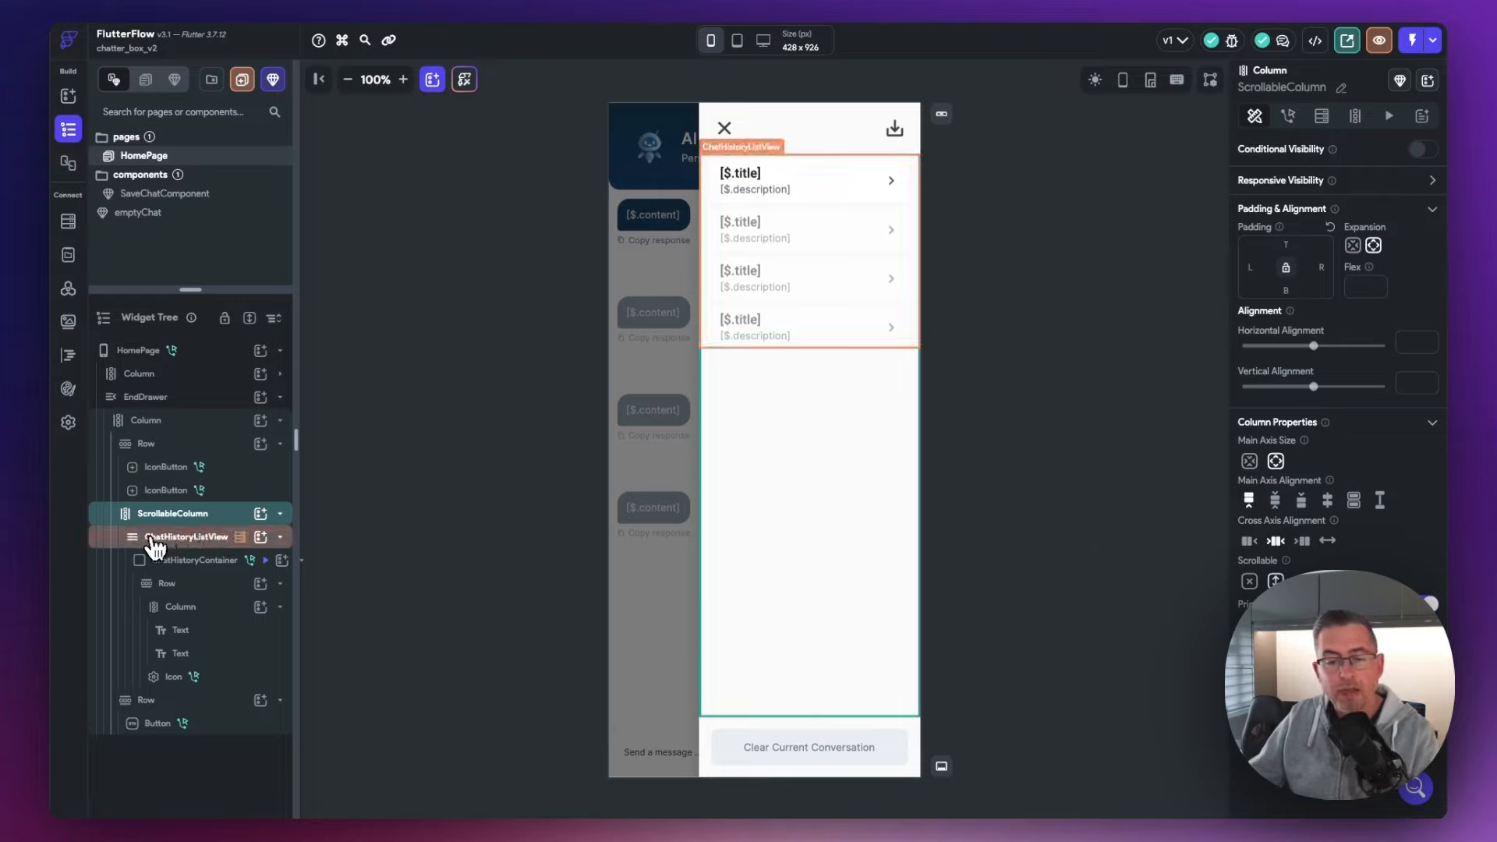
pyautogui.click(194, 546)
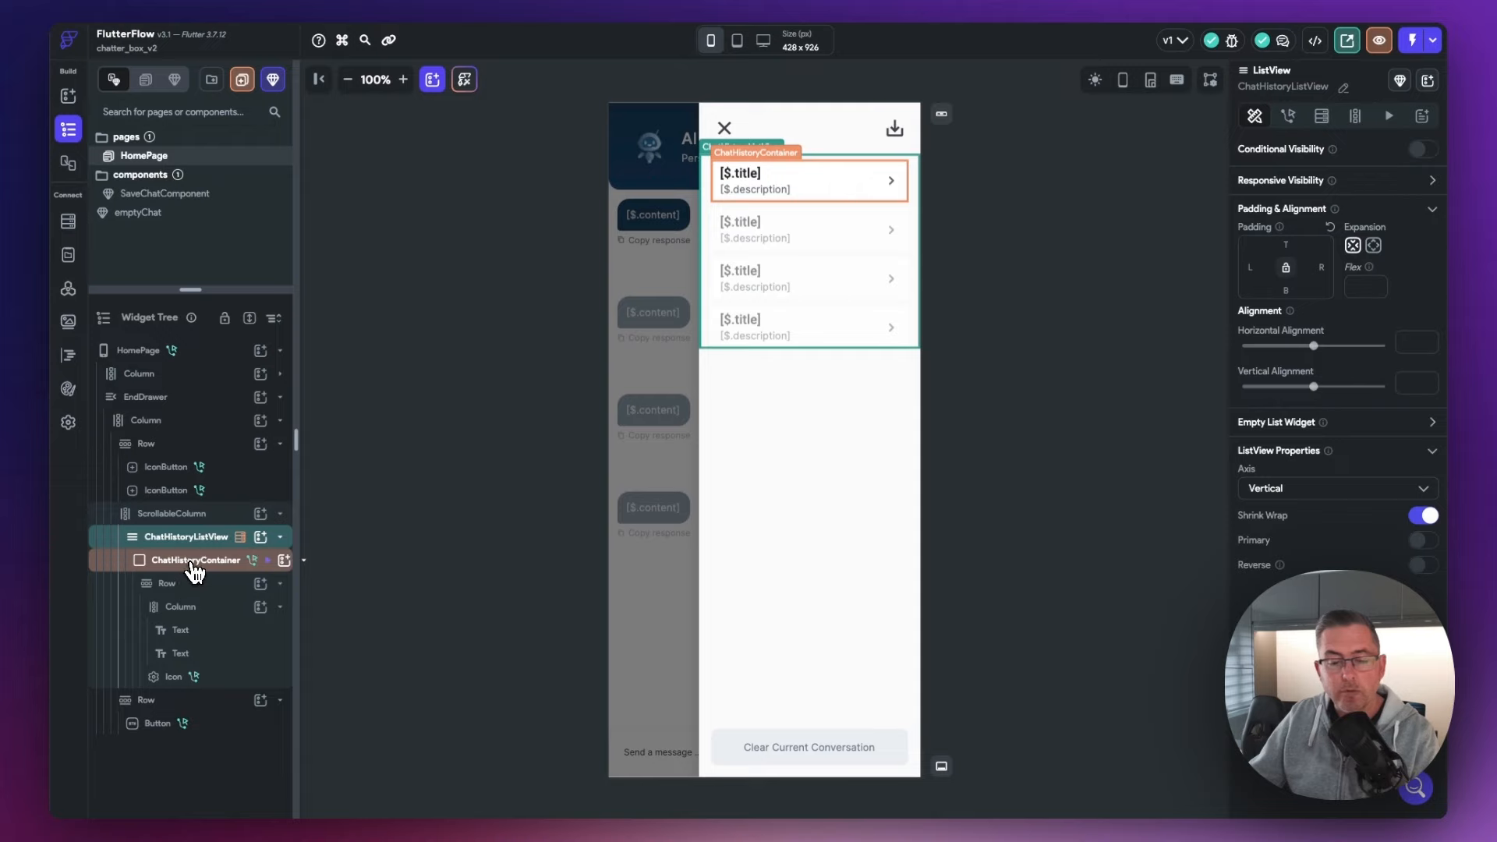
pyautogui.click(195, 562)
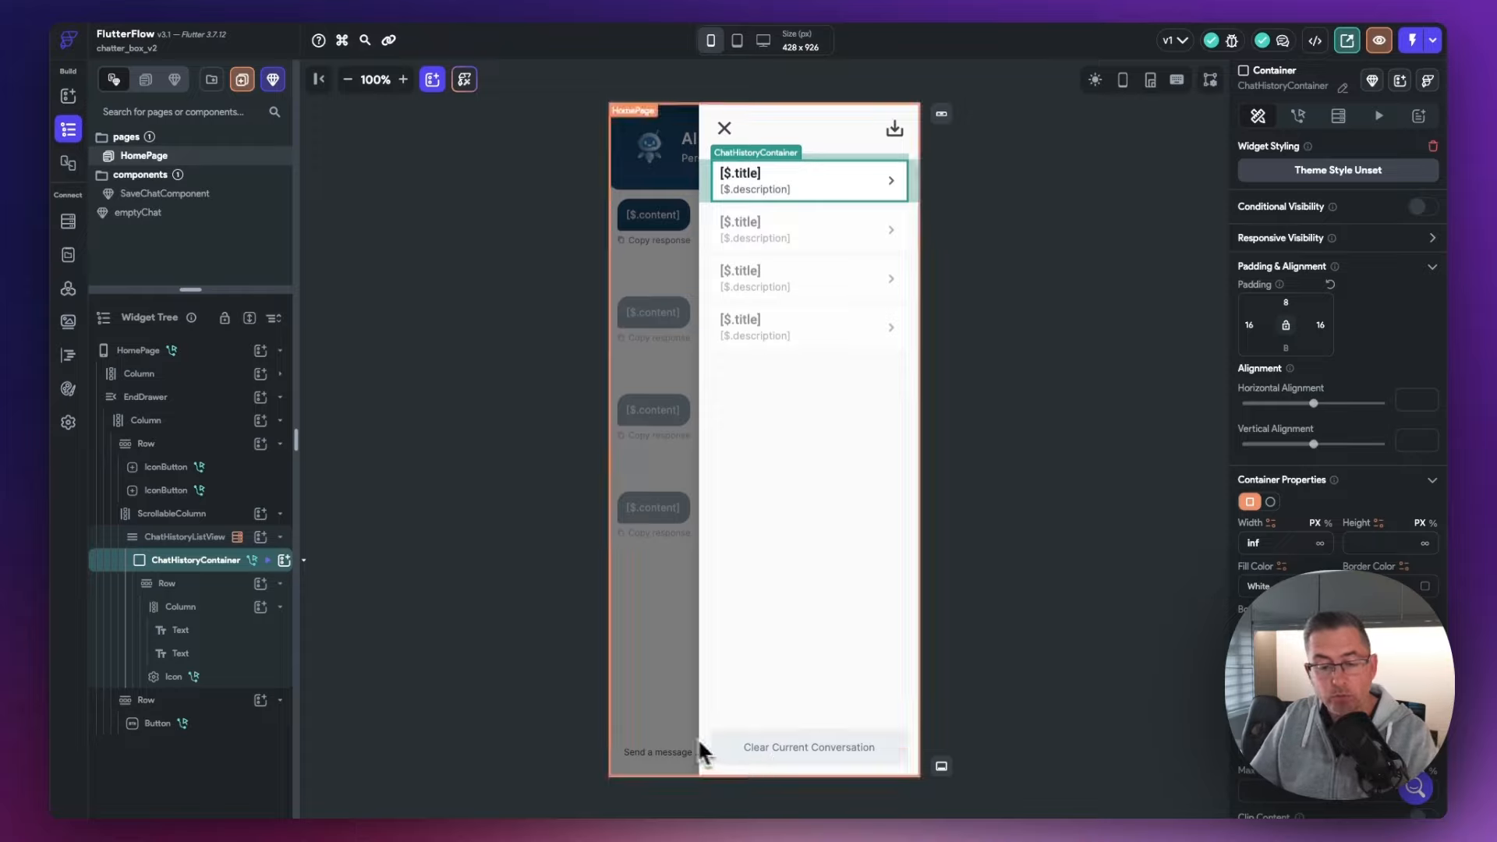
# Examine the Clear Current Conversation button's on-tap action flow, including how it updates the currentConversation field
pyautogui.click(182, 726)
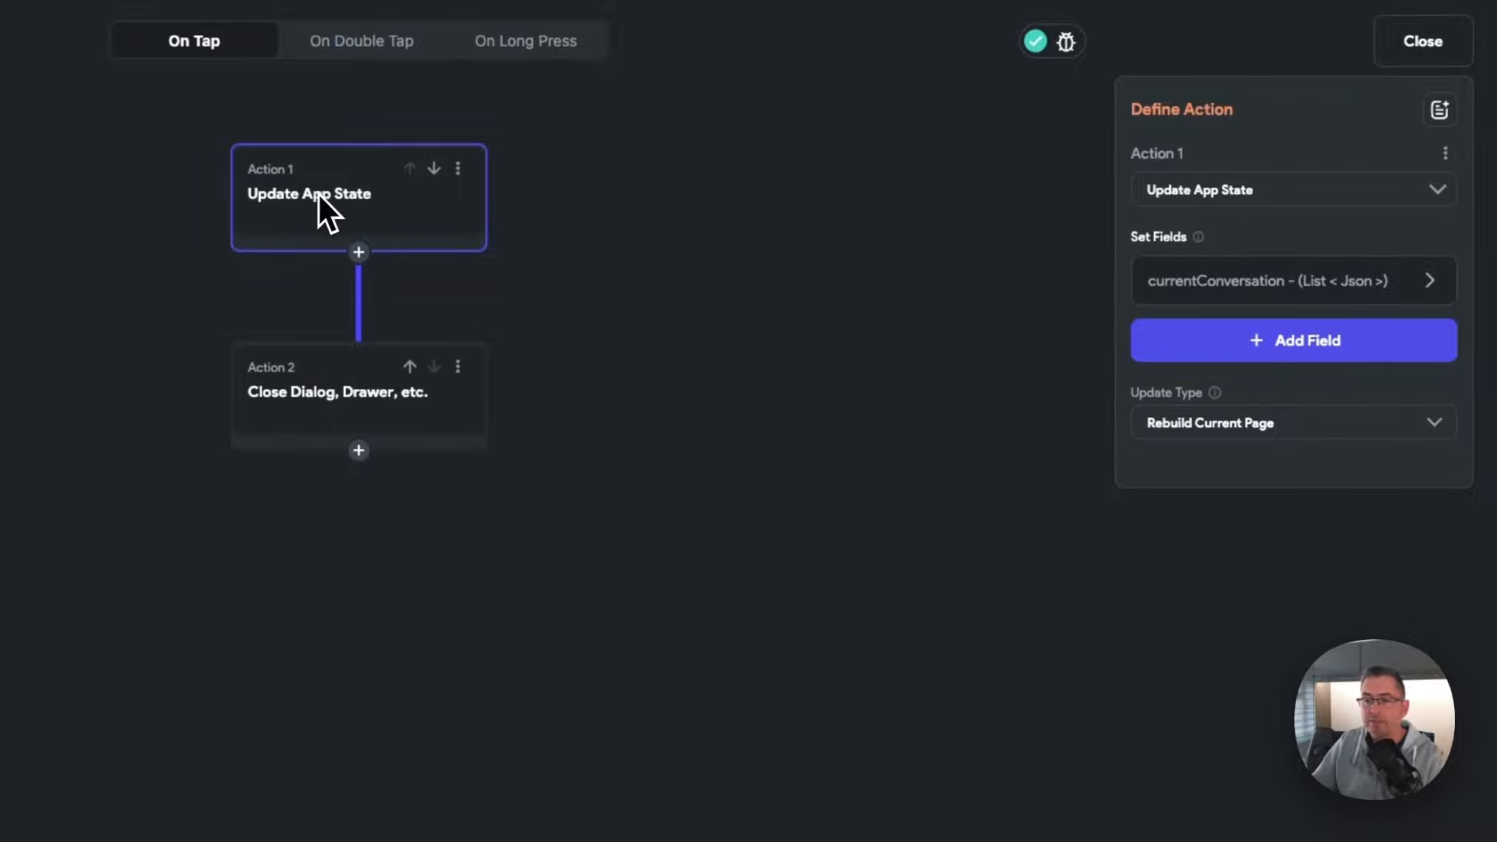
pyautogui.click(1246, 295)
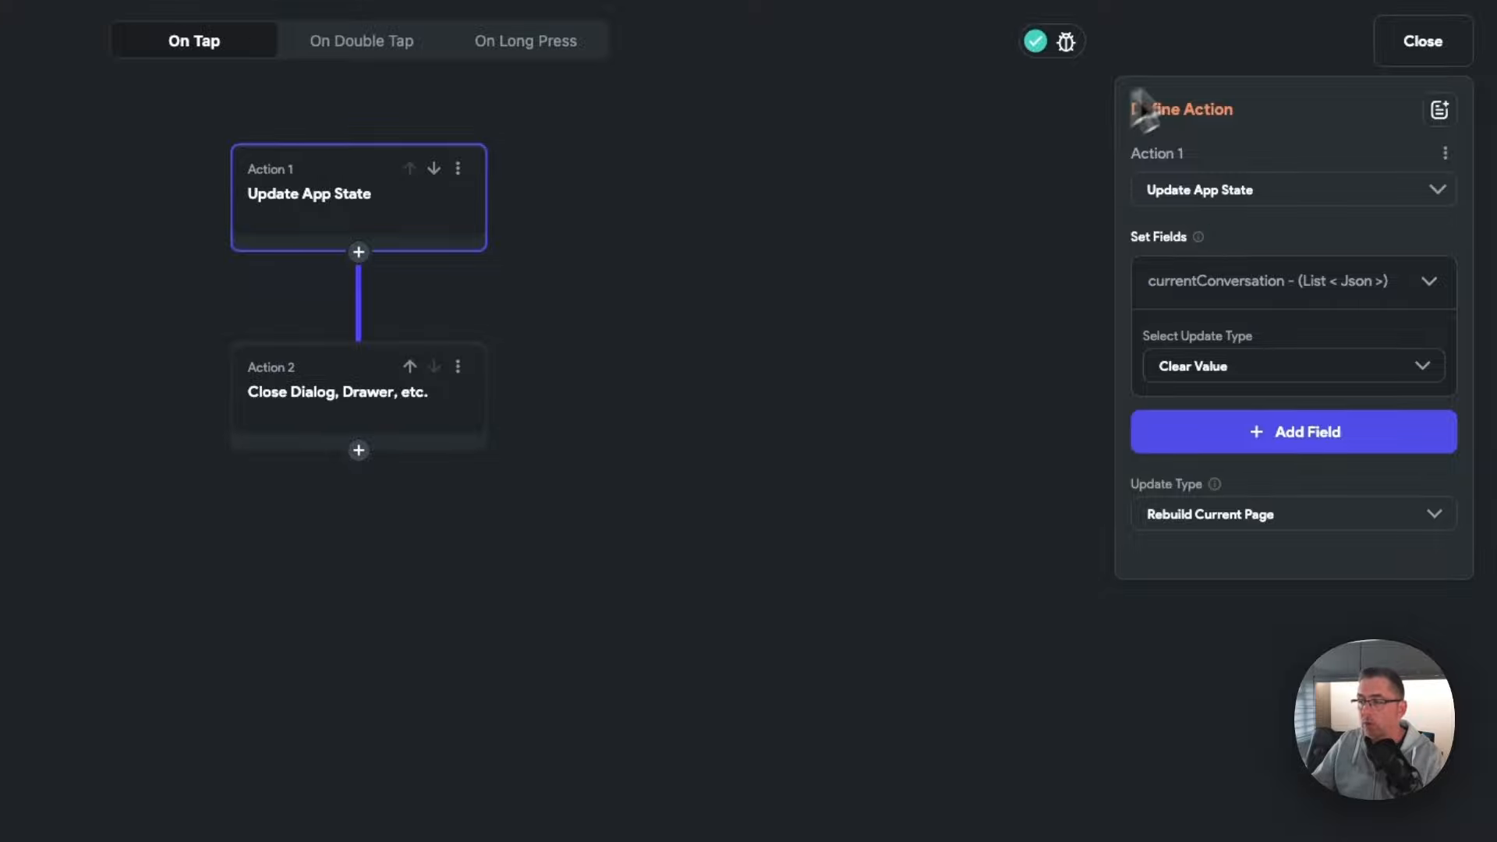
pyautogui.click(1404, 56)
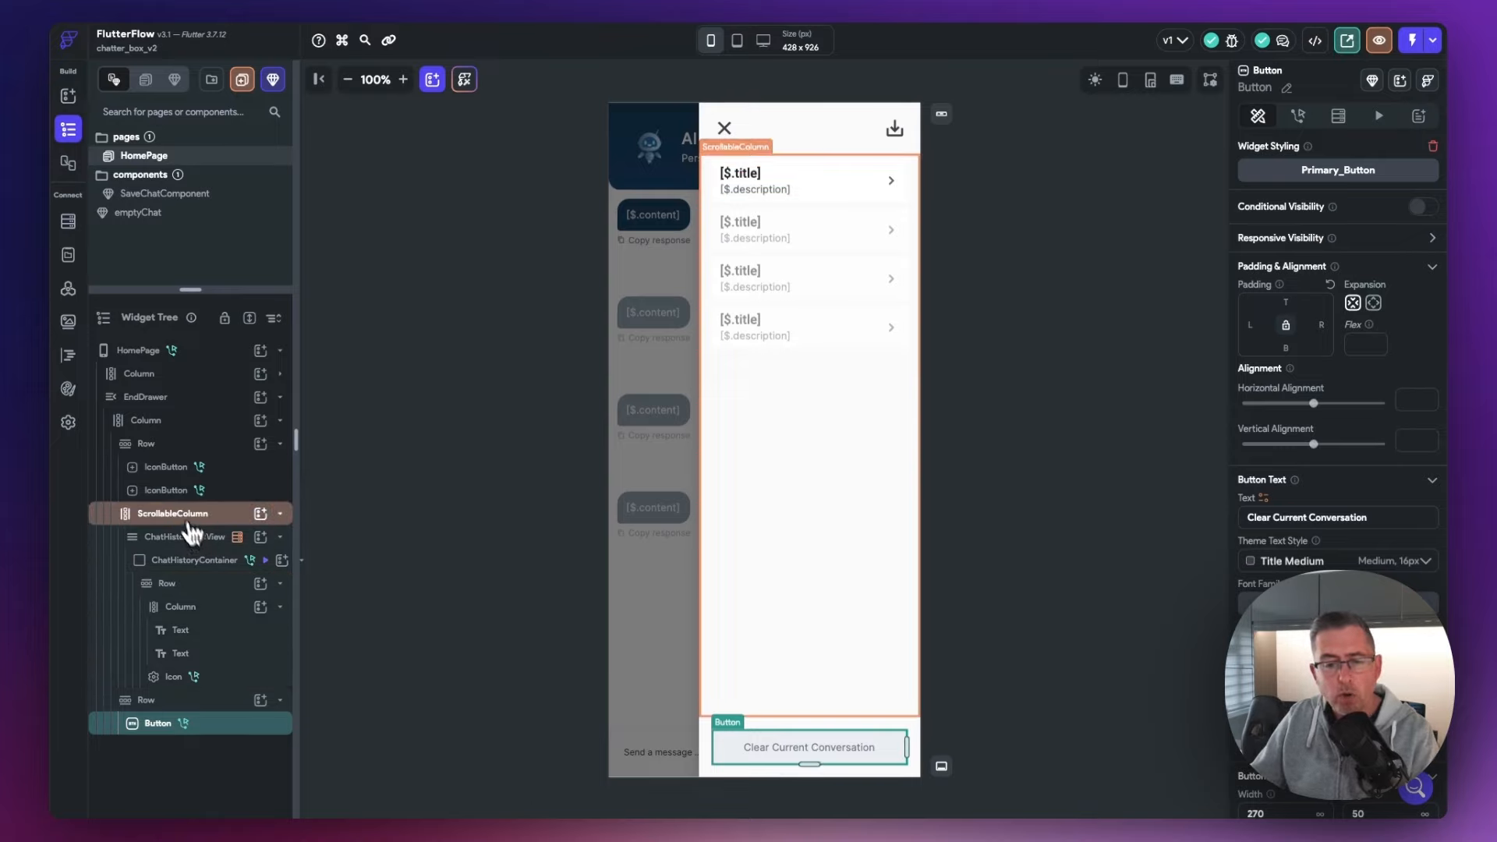
# Check the tap action of the drawer's close IconButton and inspect the save IconButton beside it
pyautogui.click(171, 471)
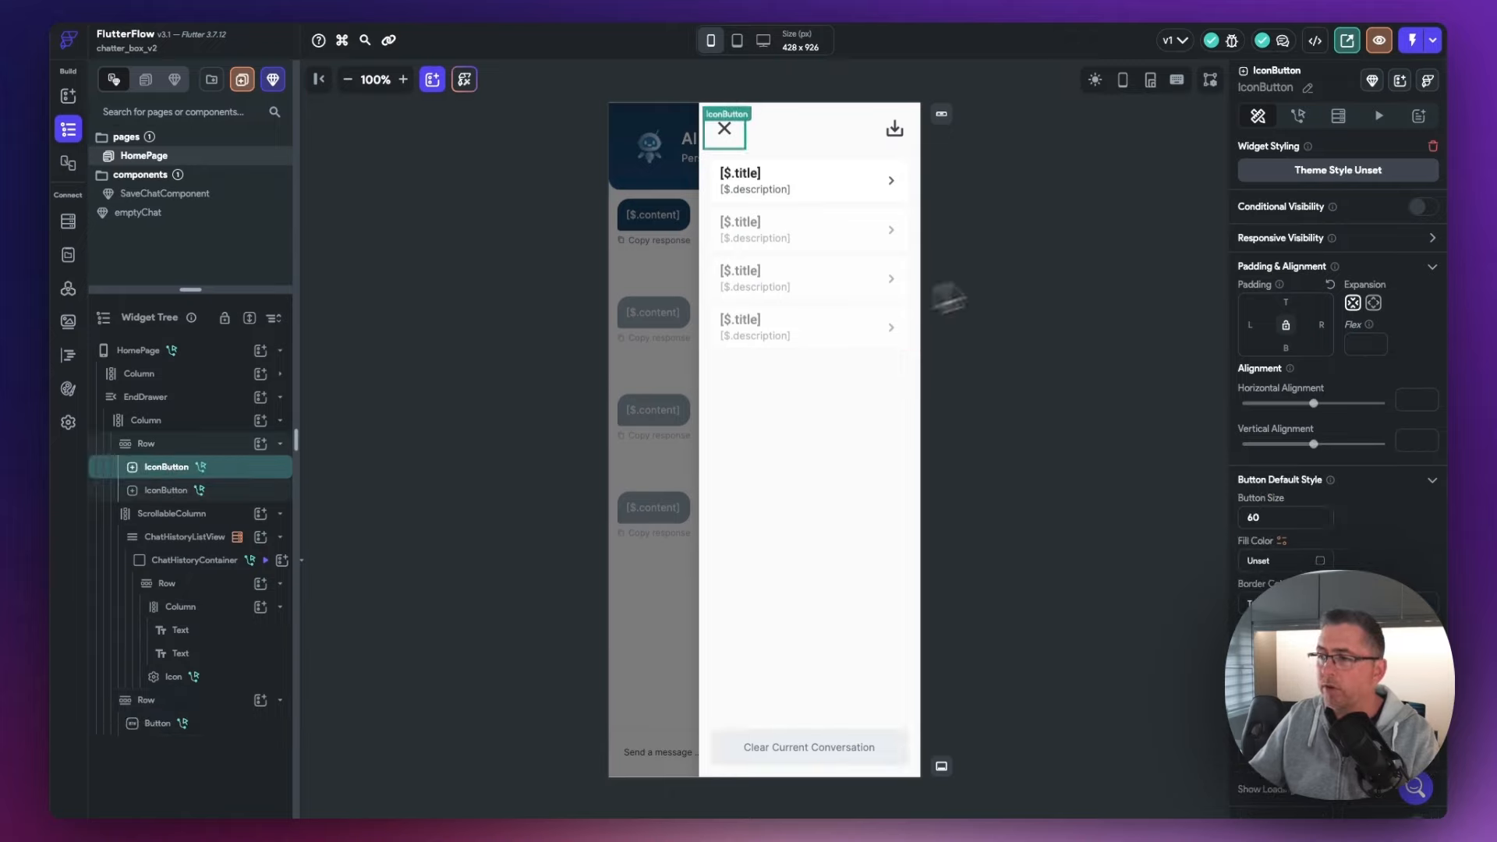
pyautogui.click(1298, 117)
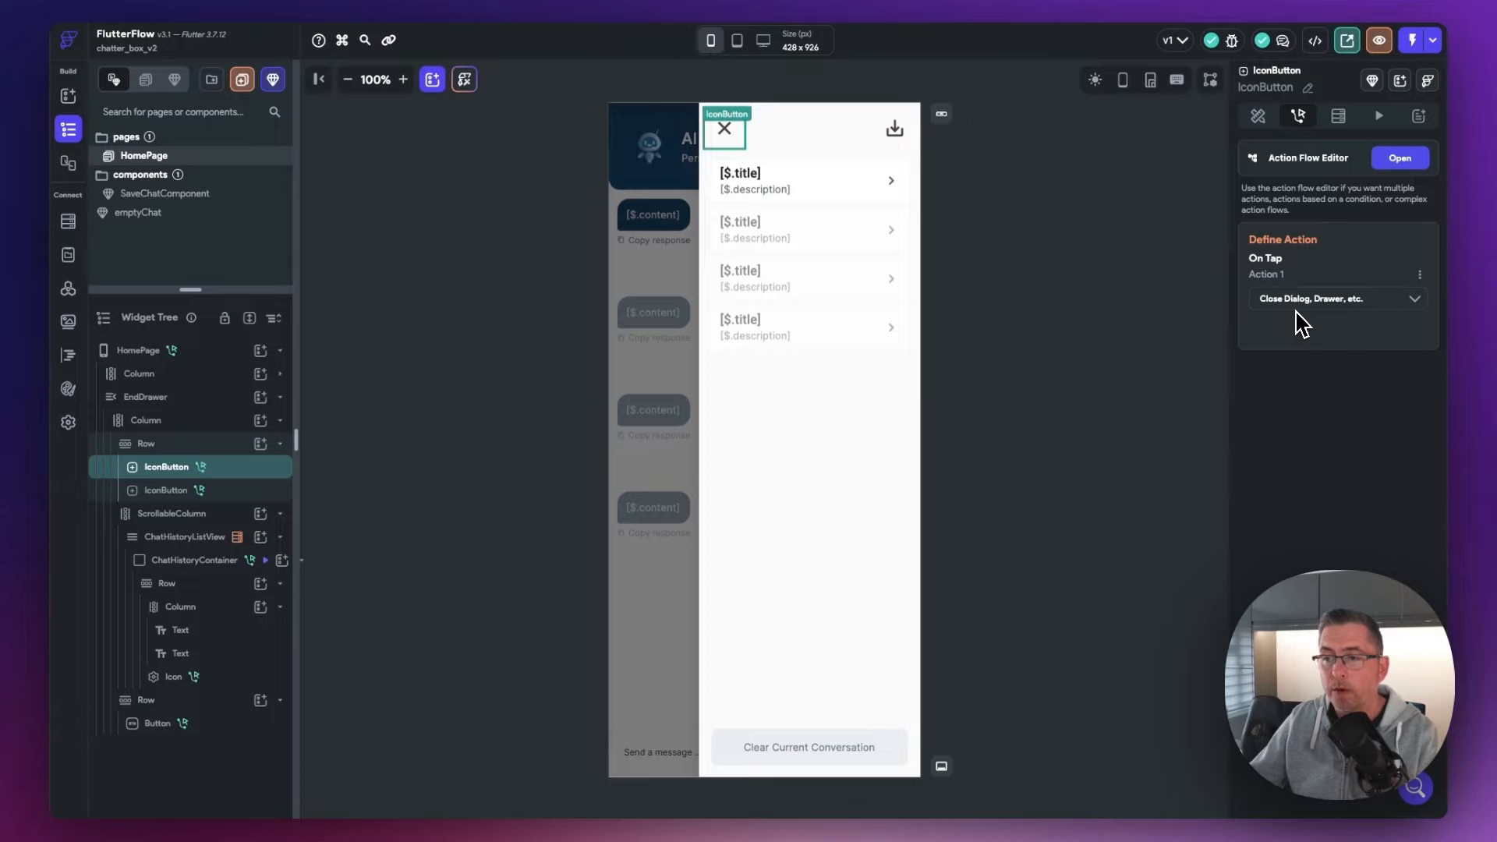
pyautogui.click(168, 494)
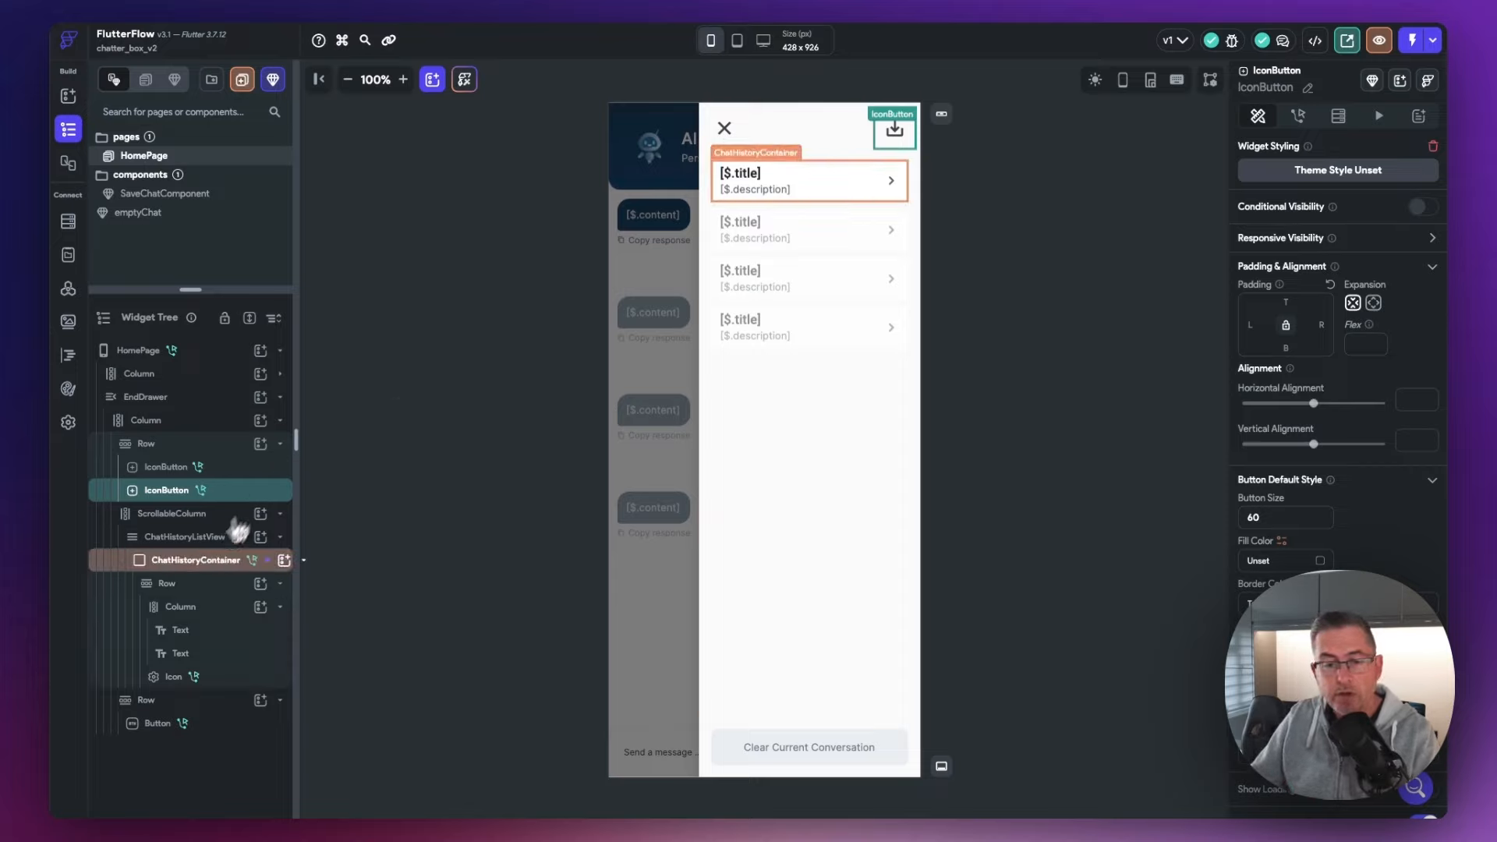
# Examine the variable name and source that generate the ChatHistoryListView's children, leaving the variable settings unchanged
pyautogui.click(188, 538)
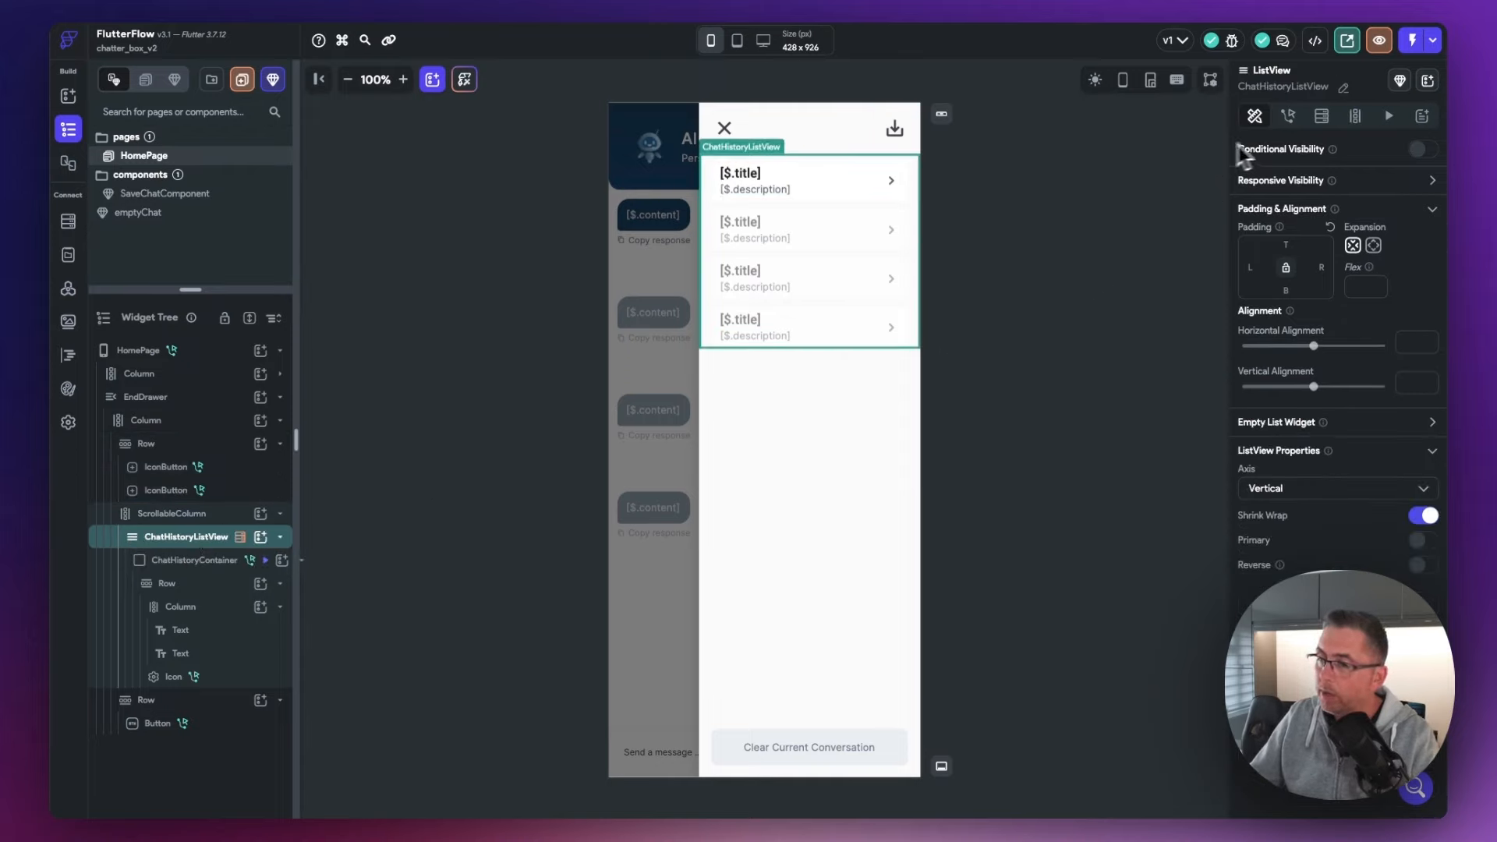
pyautogui.click(1356, 119)
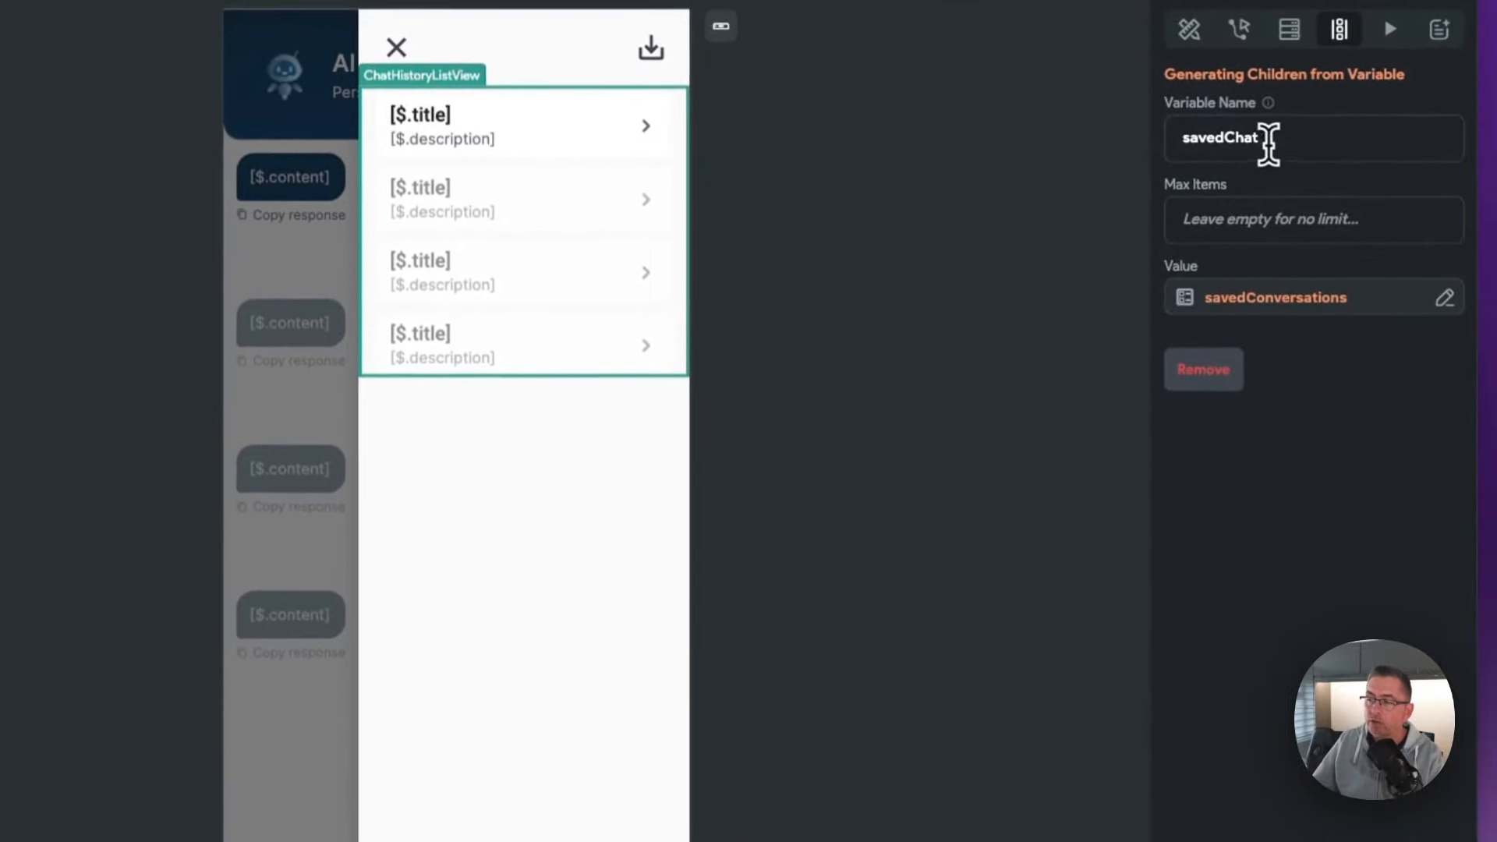
pyautogui.moveTo(1263, 139); pyautogui.dragTo(1184, 137)
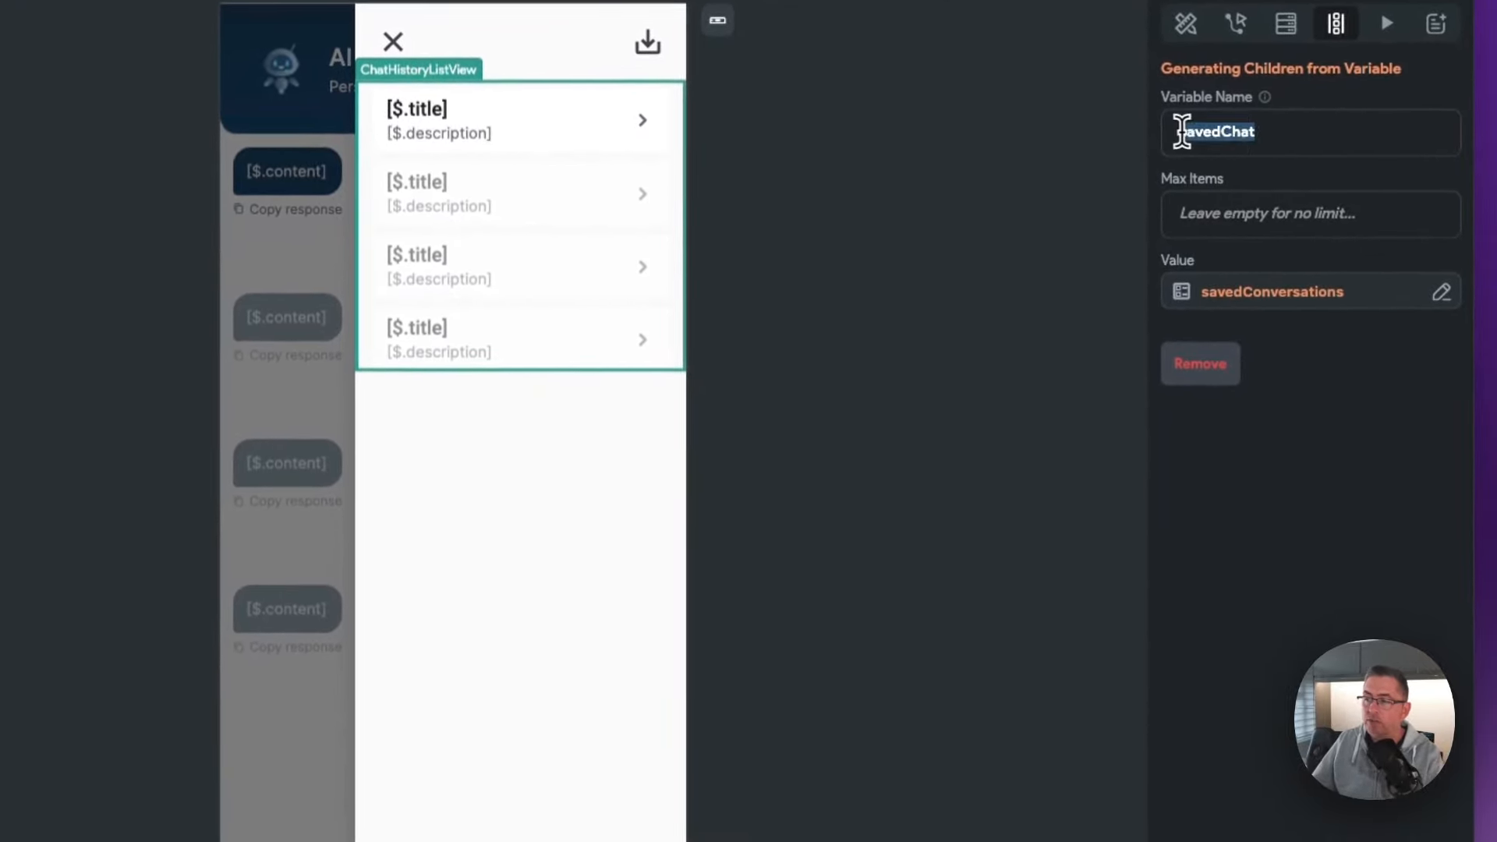
pyautogui.click(1292, 134)
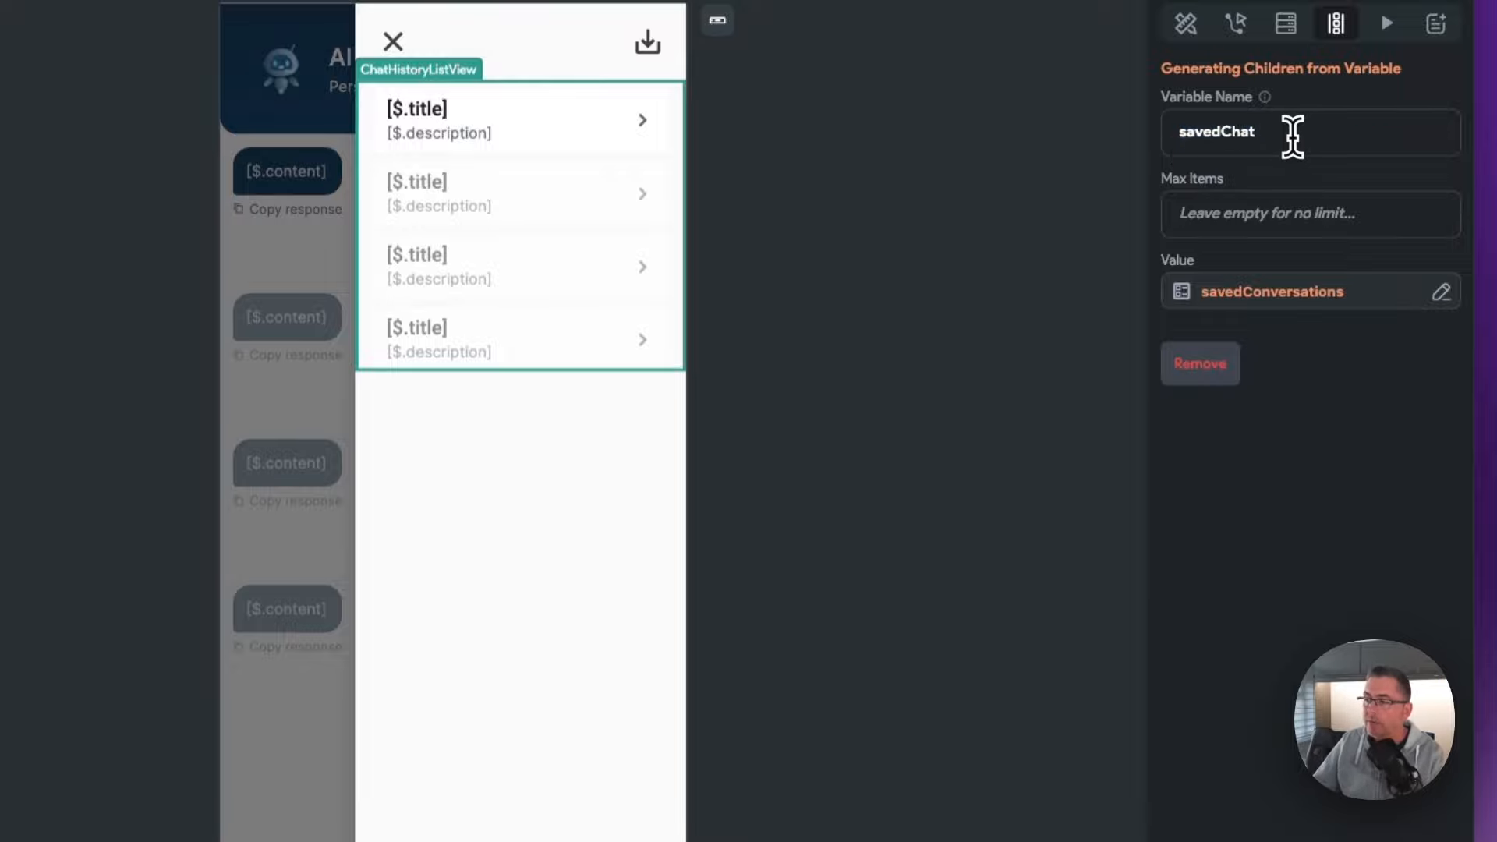
pyautogui.click(1267, 304)
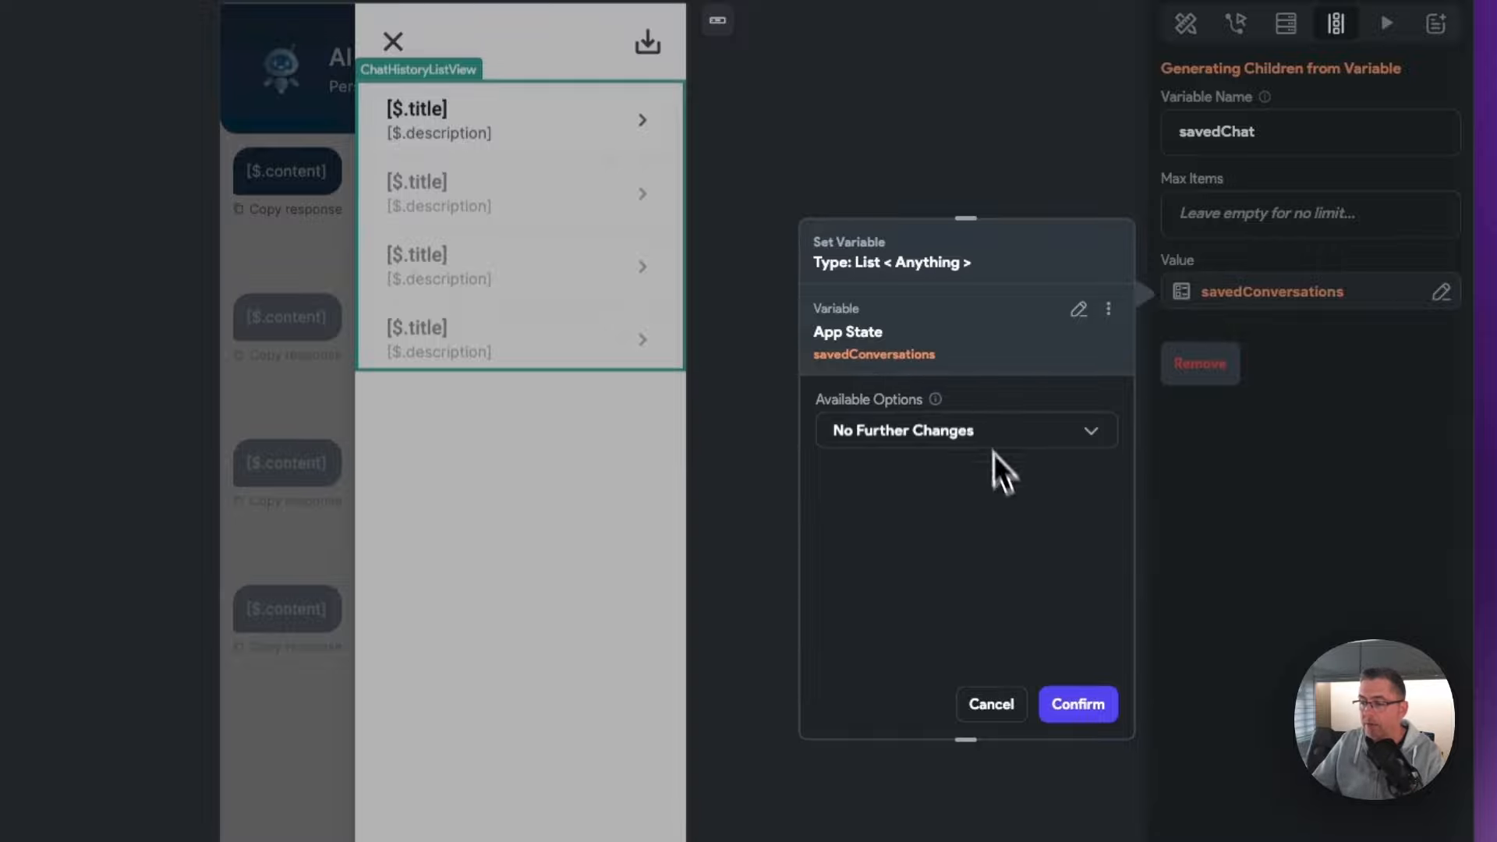
pyautogui.click(991, 509)
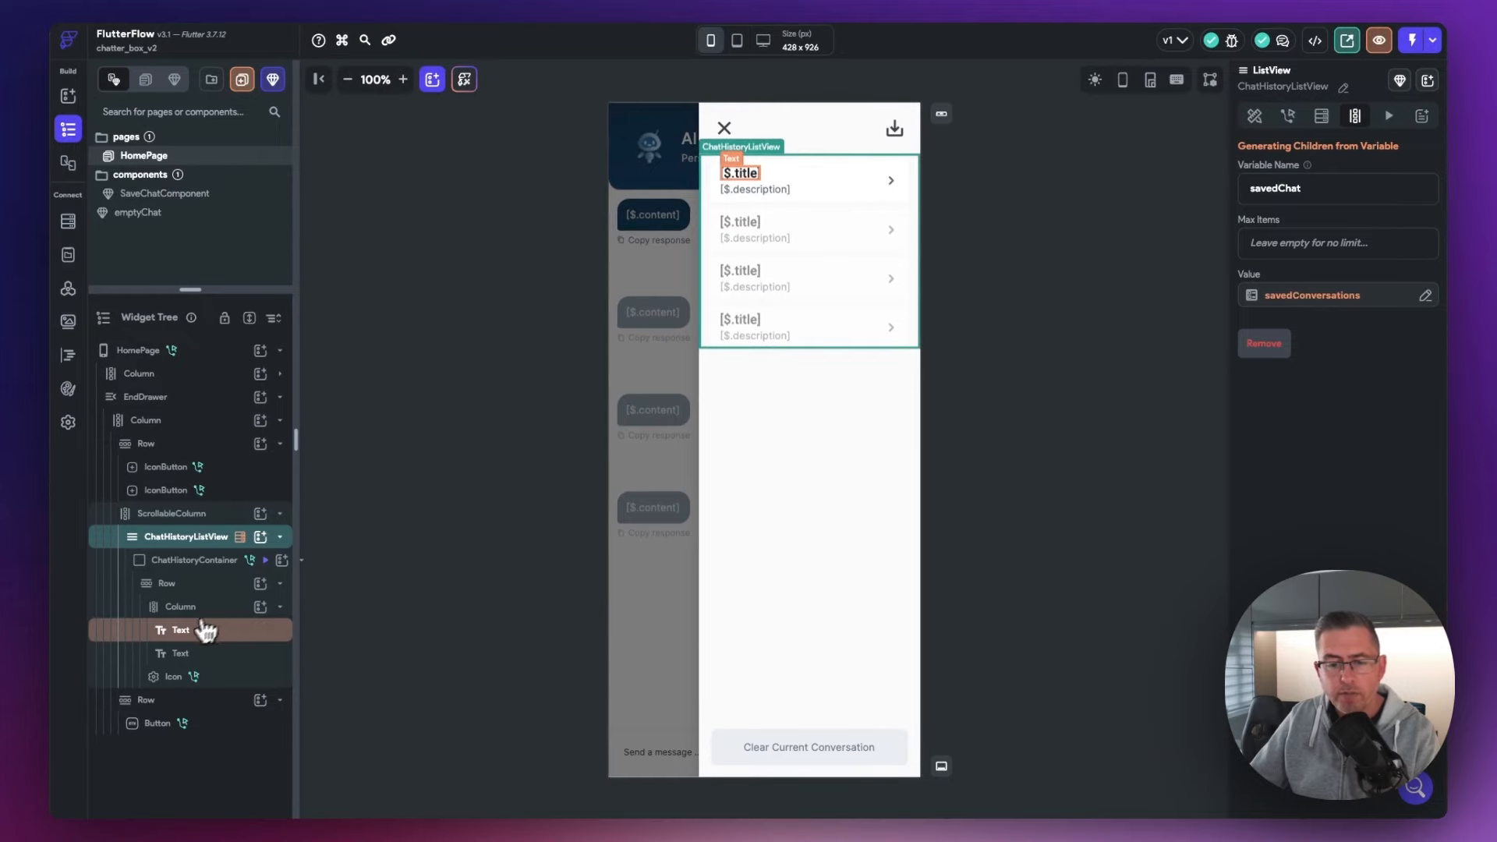
# Examine the JSON path binding of the chat item's title text, cancel without changes, and check the description text below it
pyautogui.click(180, 629)
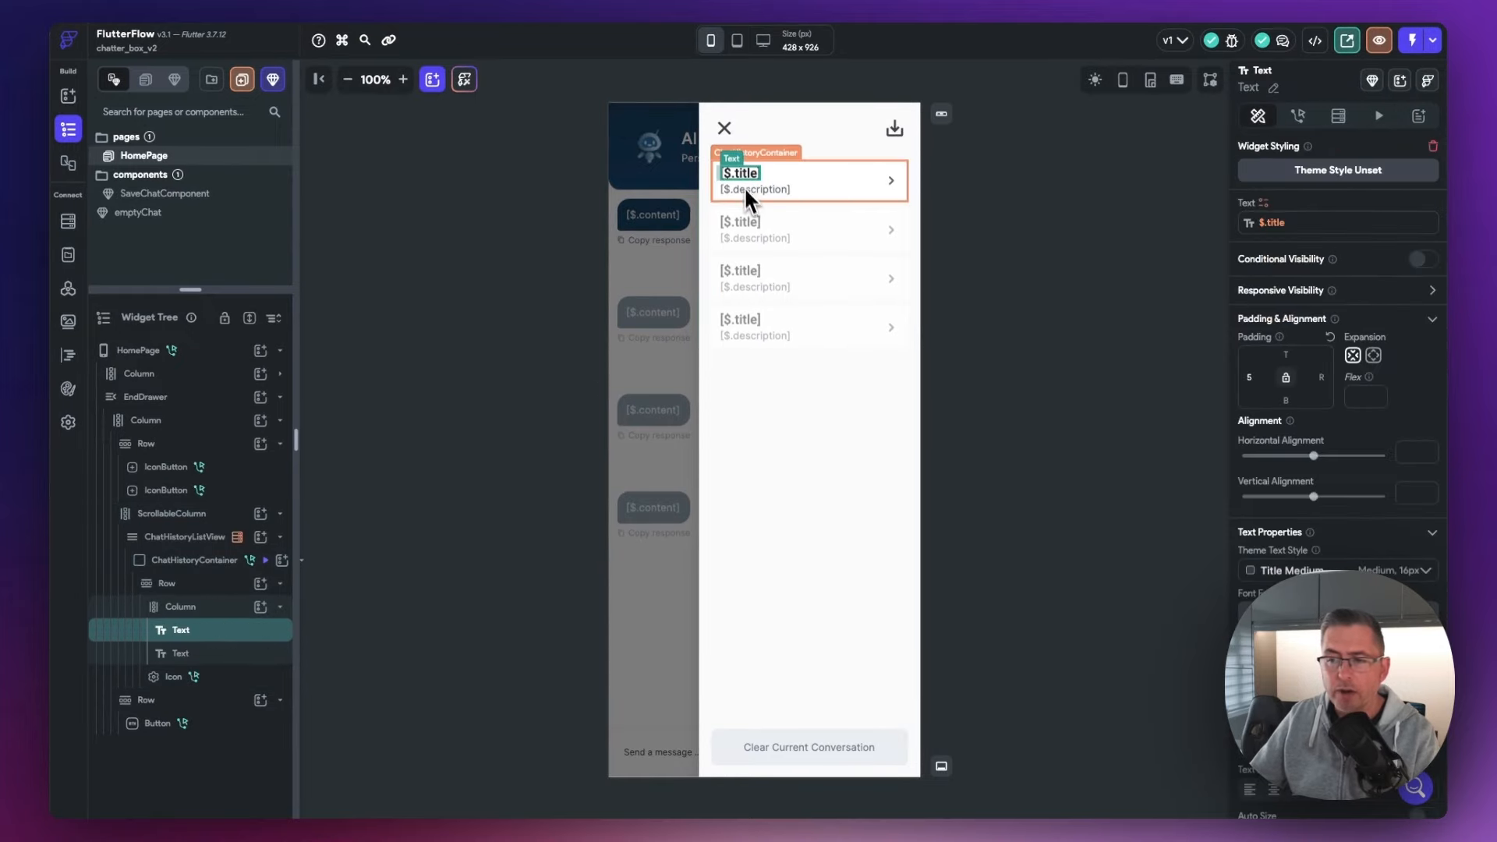
pyautogui.click(1273, 226)
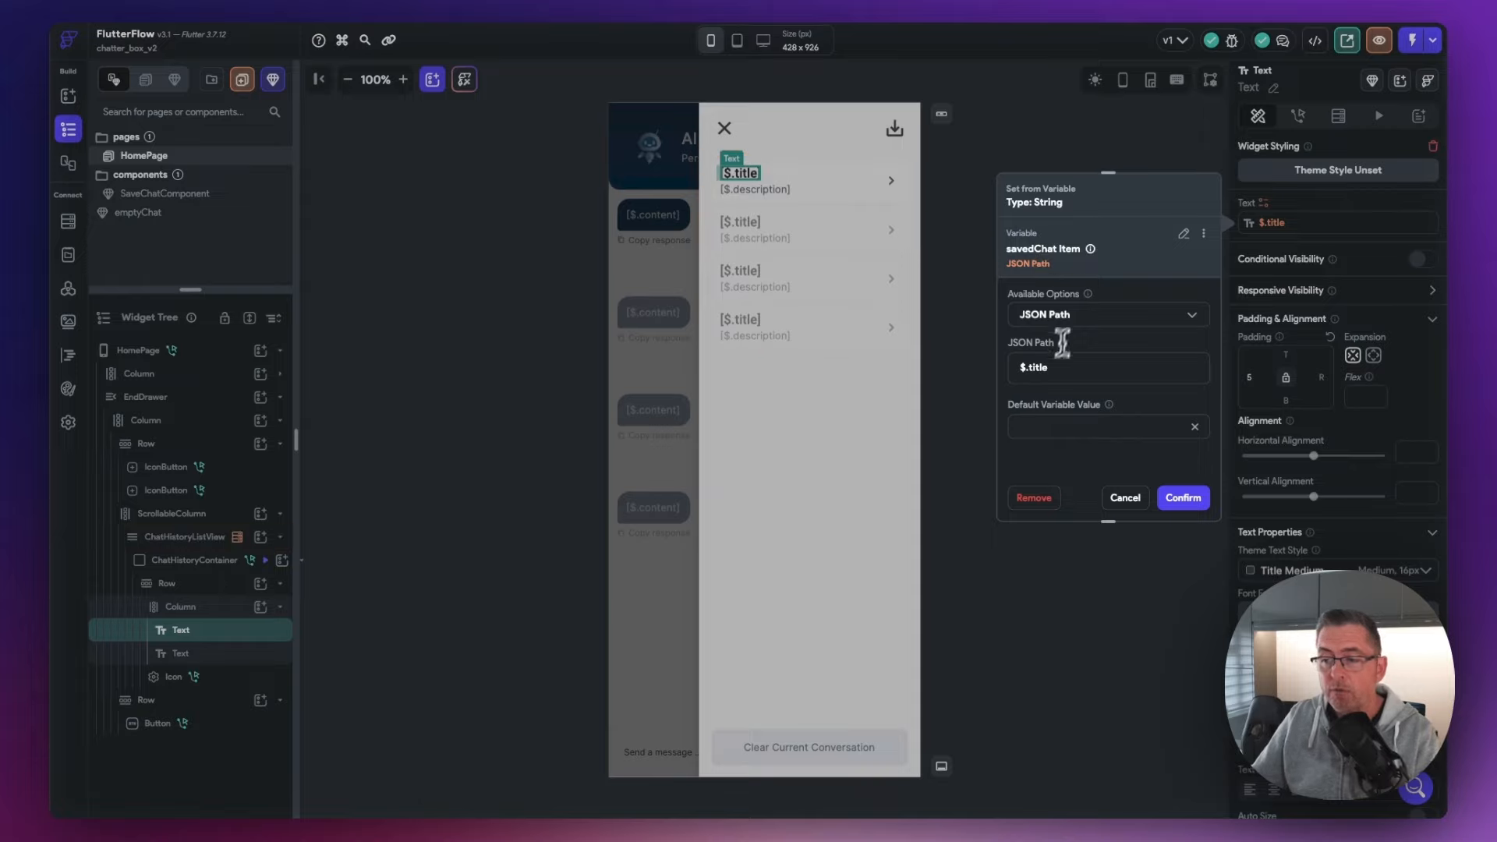
pyautogui.moveTo(1049, 370); pyautogui.dragTo(1018, 369)
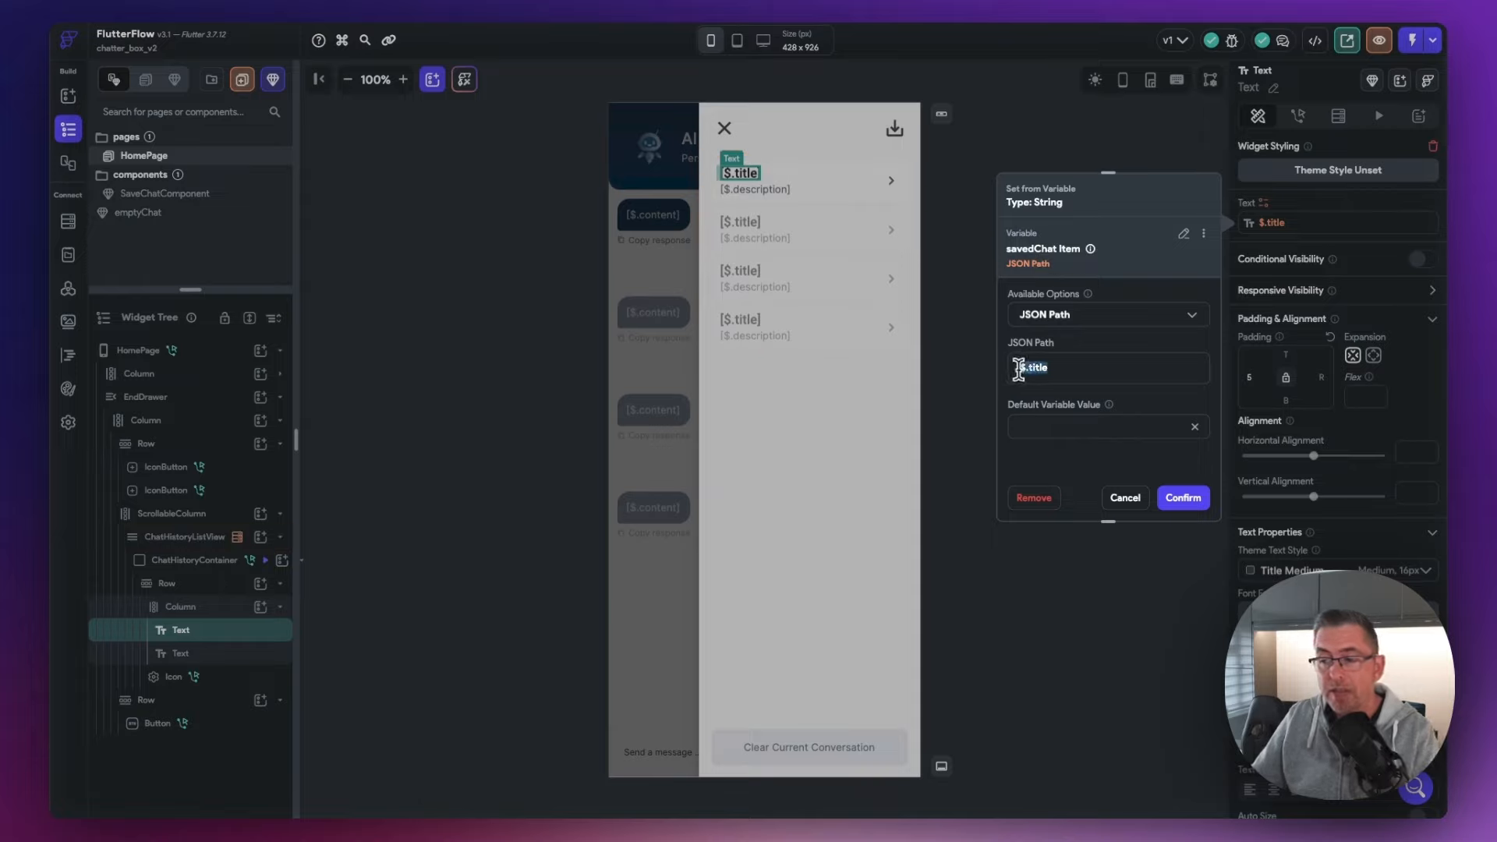
pyautogui.click(1064, 371)
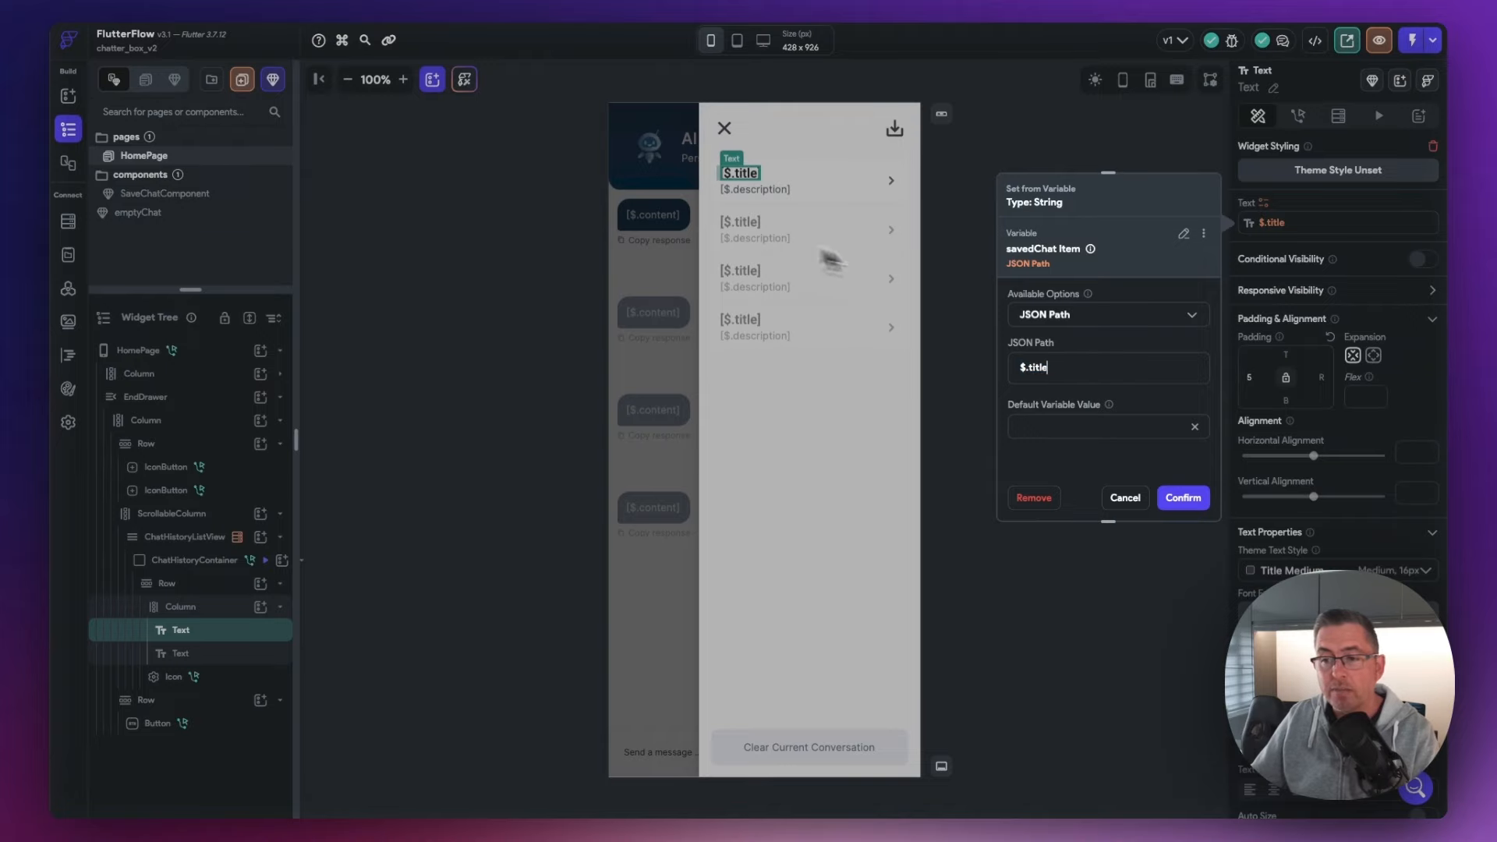
pyautogui.click(1128, 498)
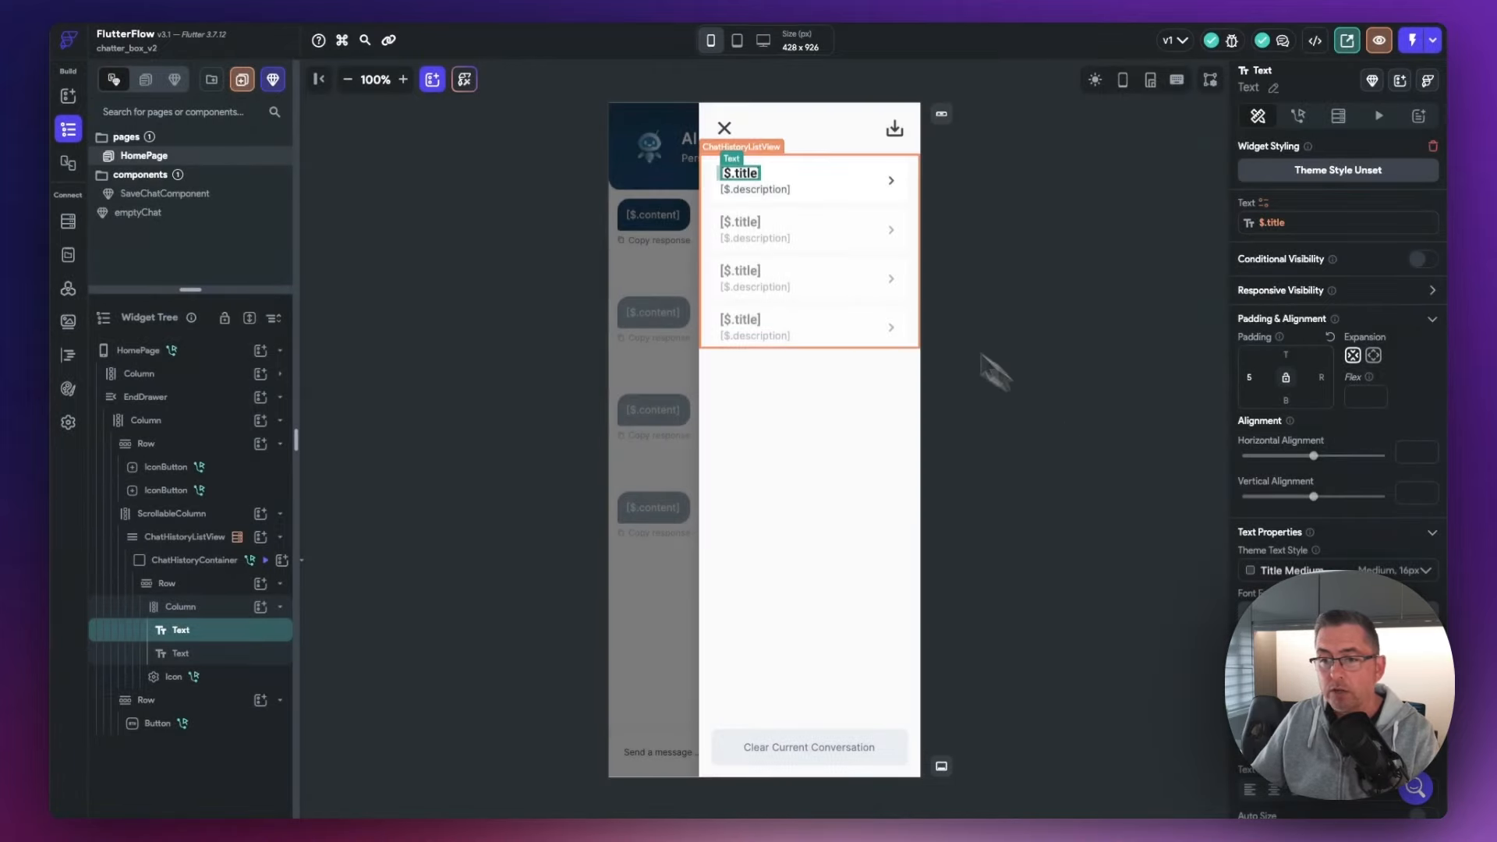
pyautogui.click(753, 190)
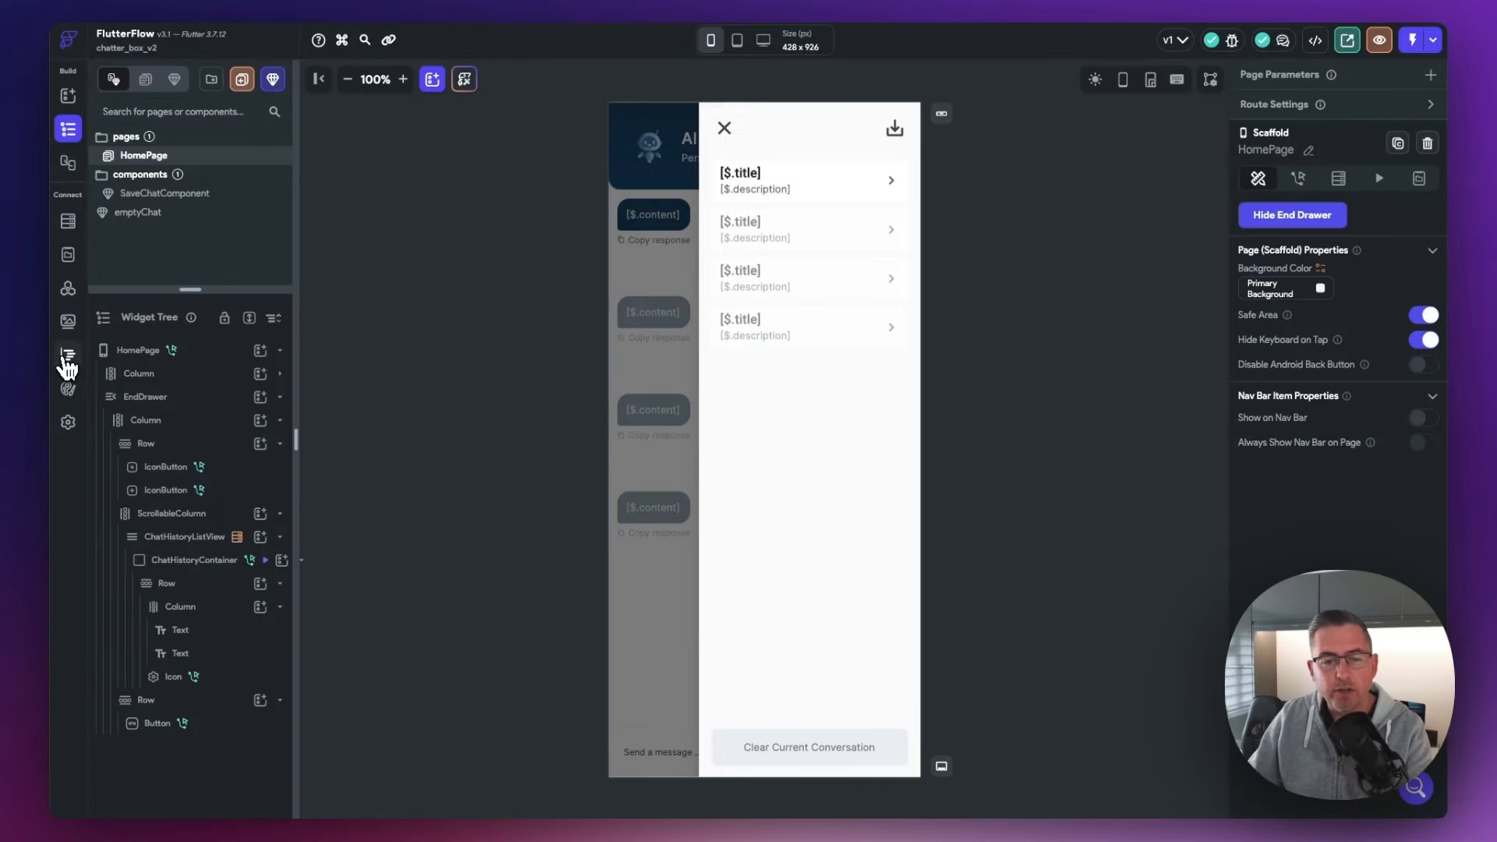
# Examine the code of the prepareChatHistory and prepareSaveChat custom functions
pyautogui.click(68, 363)
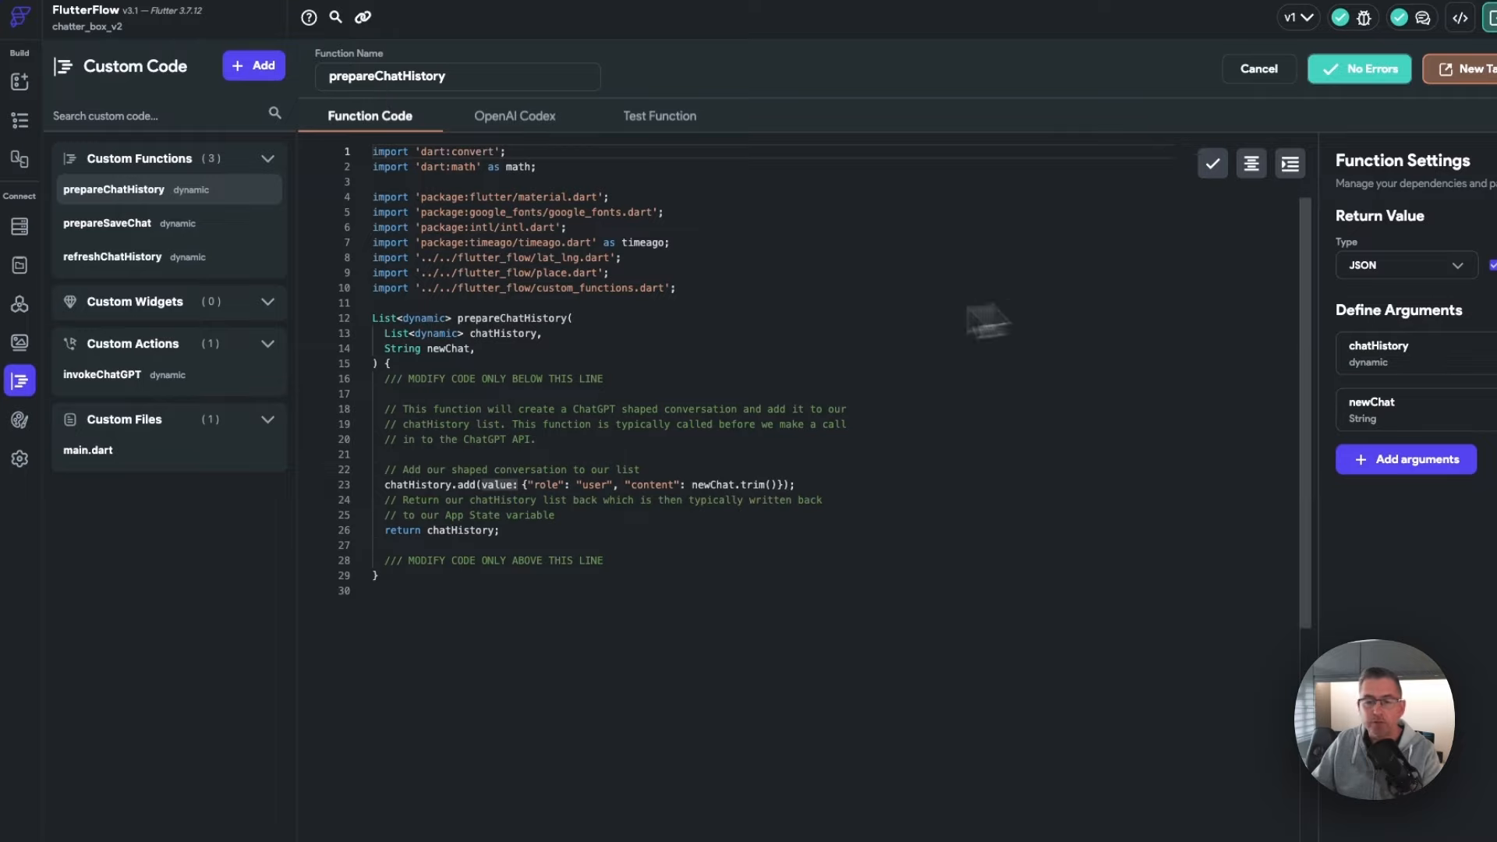
pyautogui.click(114, 226)
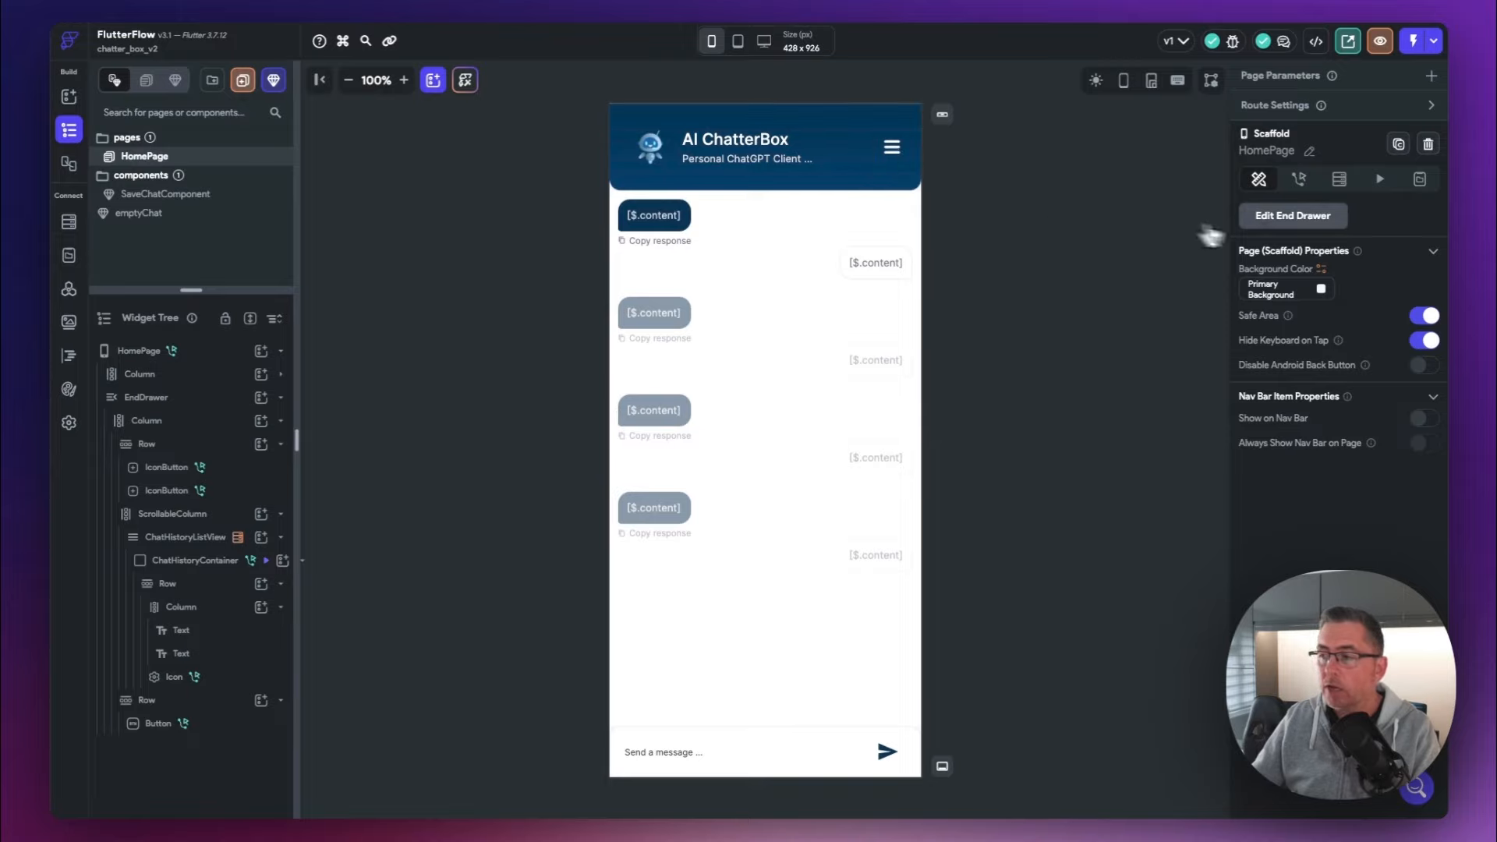
# Show the end drawer and examine the save IconButton's on-tap action flow, which opens SaveChatComponent as a bottom sheet
pyautogui.click(1295, 217)
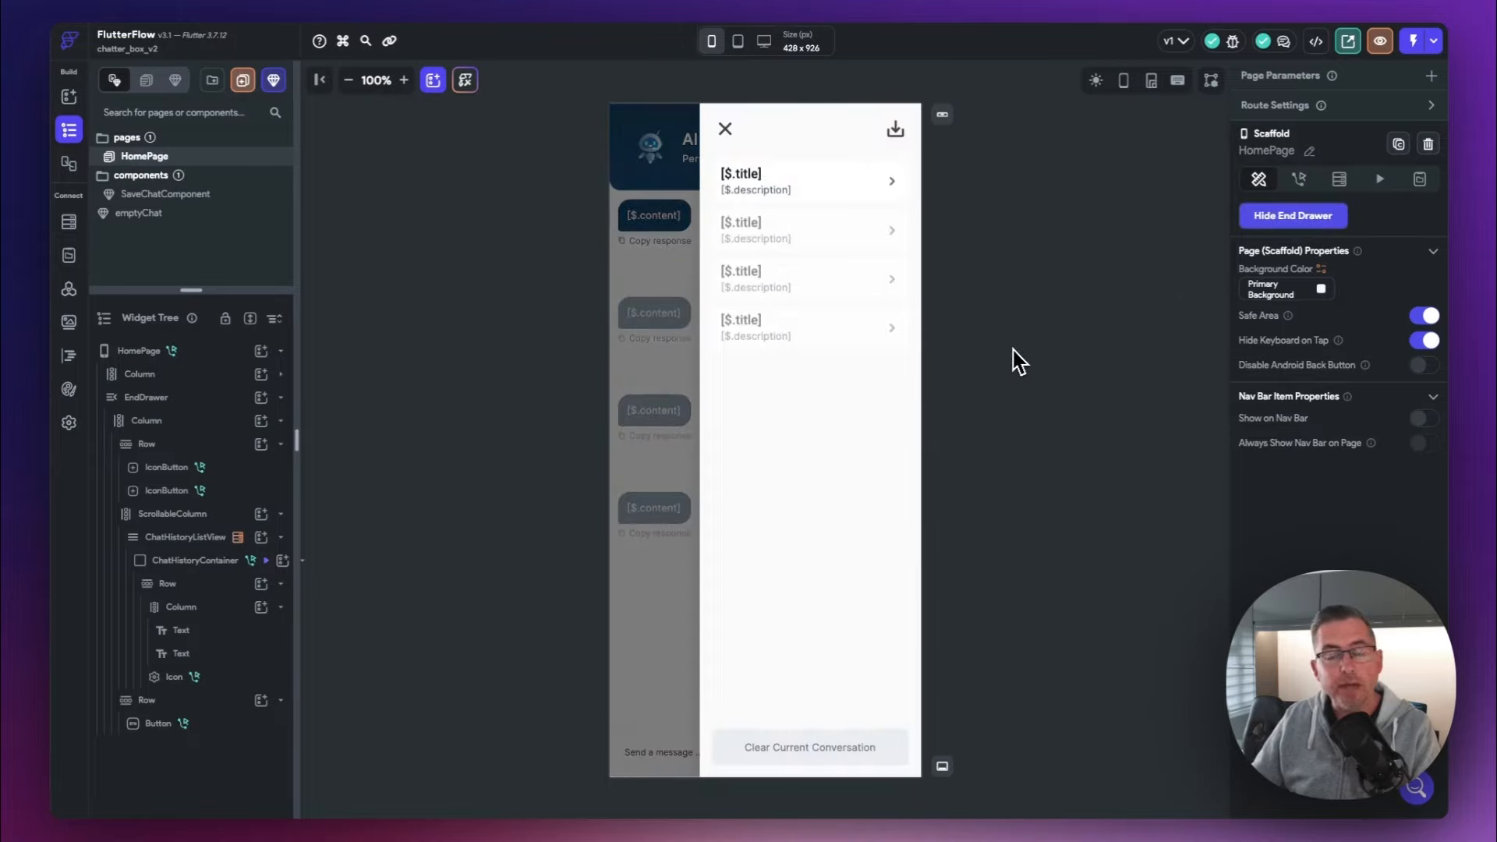
pyautogui.click(896, 134)
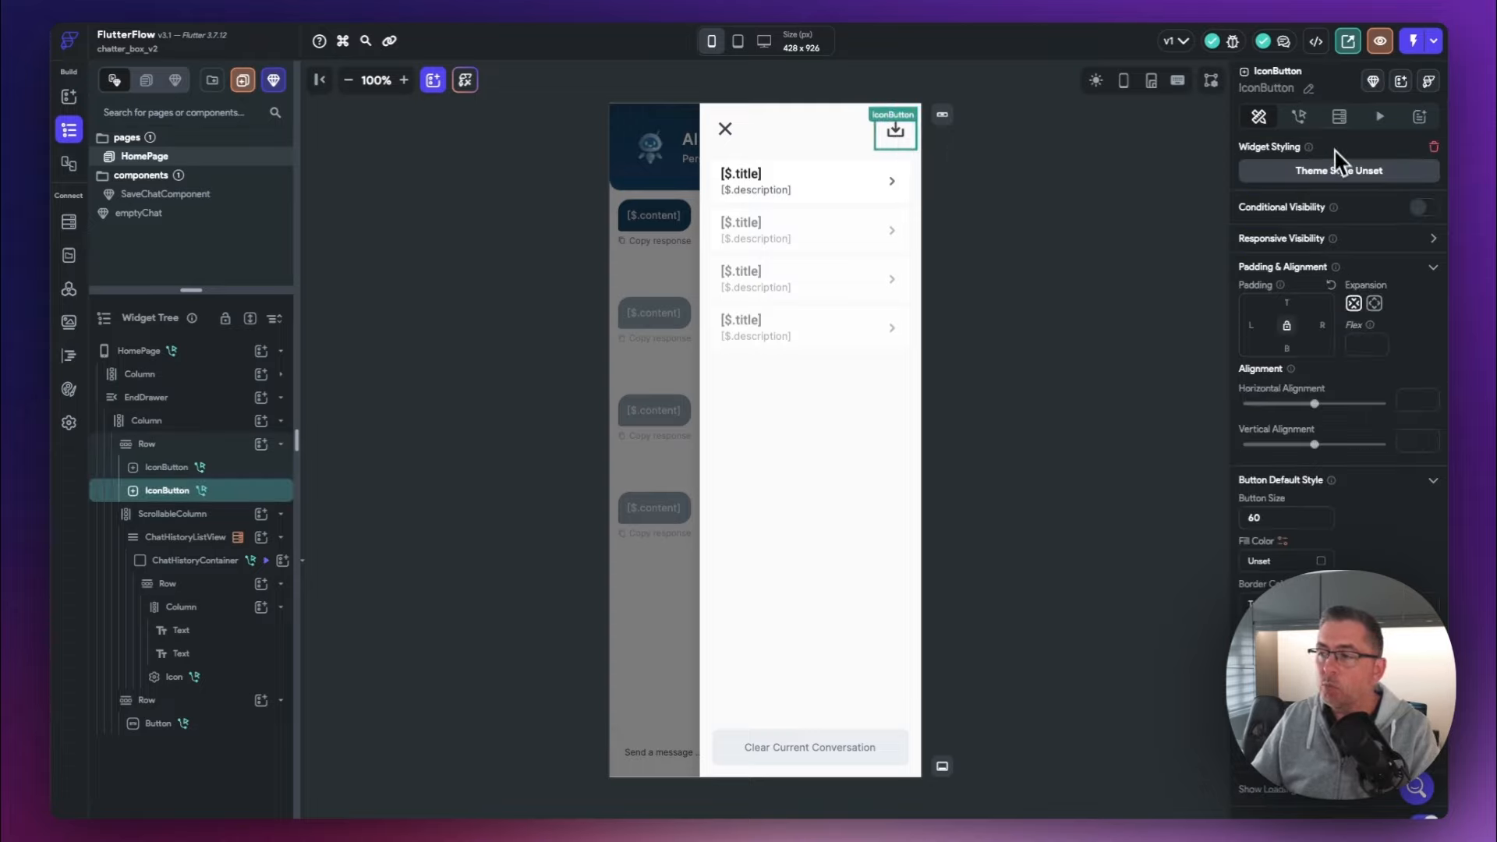
pyautogui.click(1299, 117)
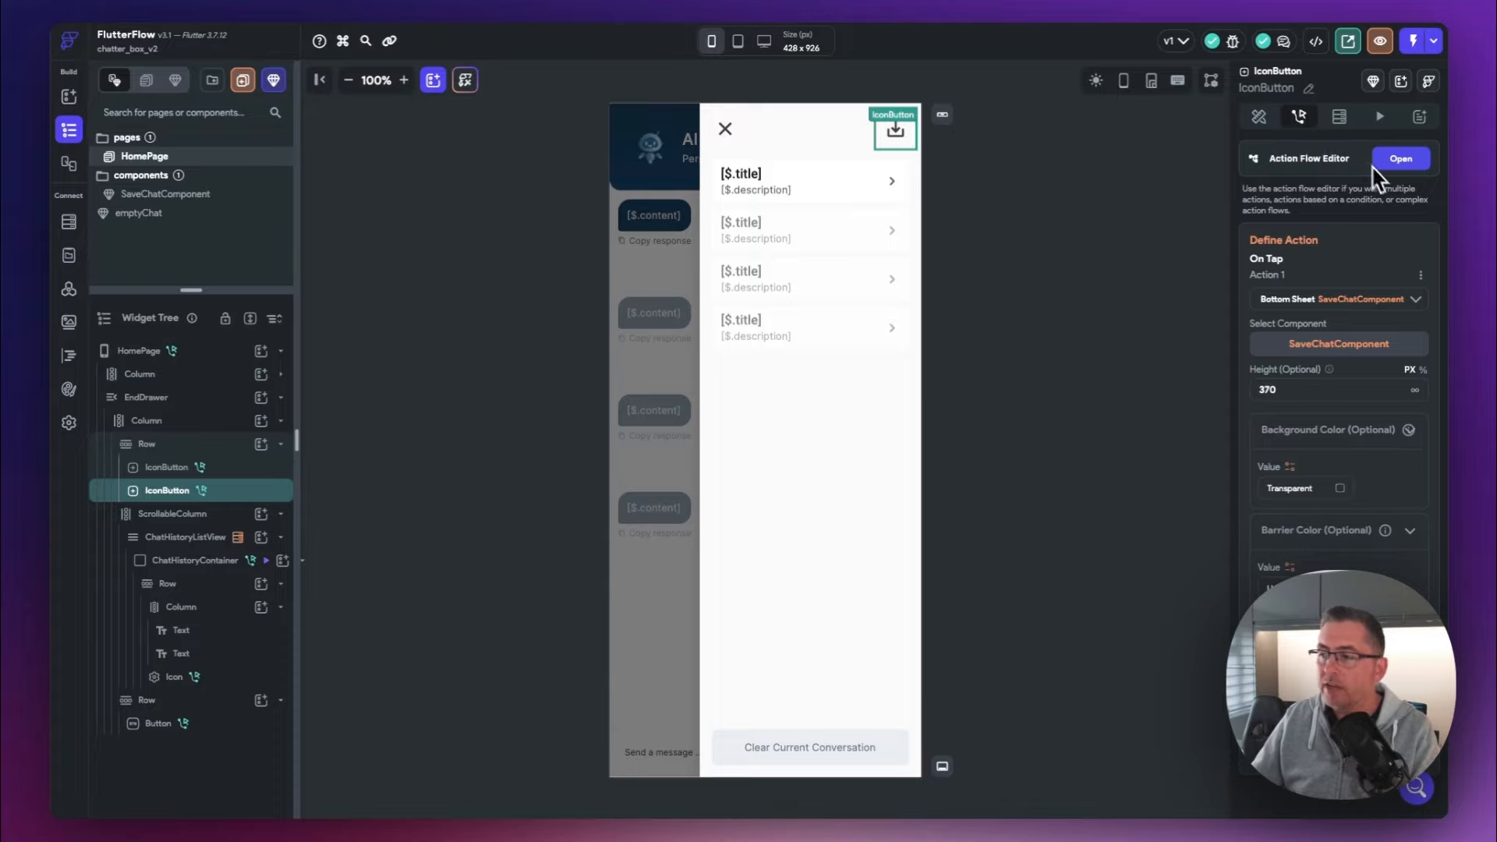
pyautogui.click(1403, 160)
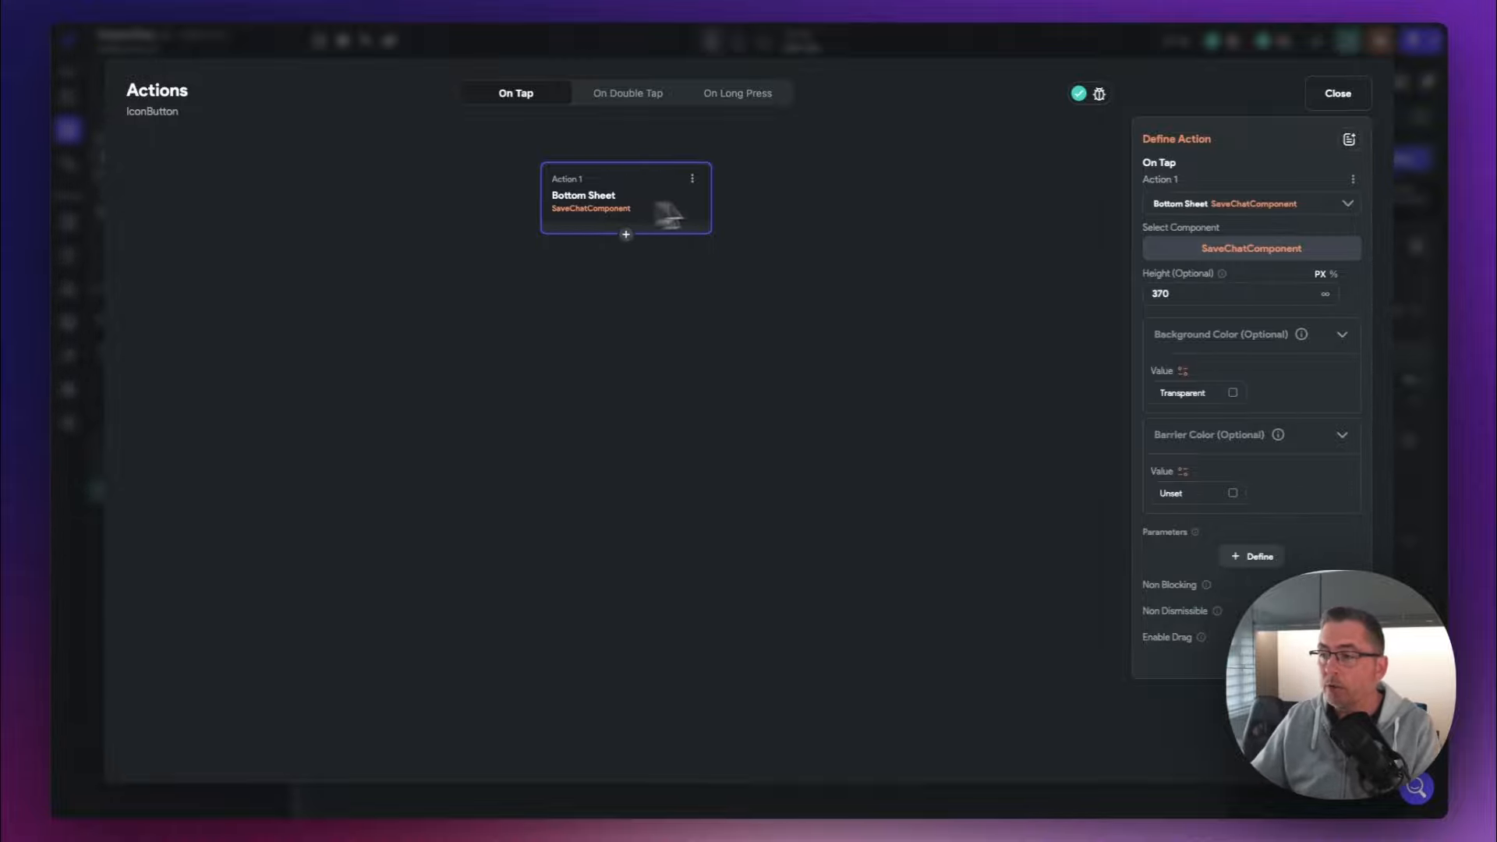
pyautogui.click(1337, 93)
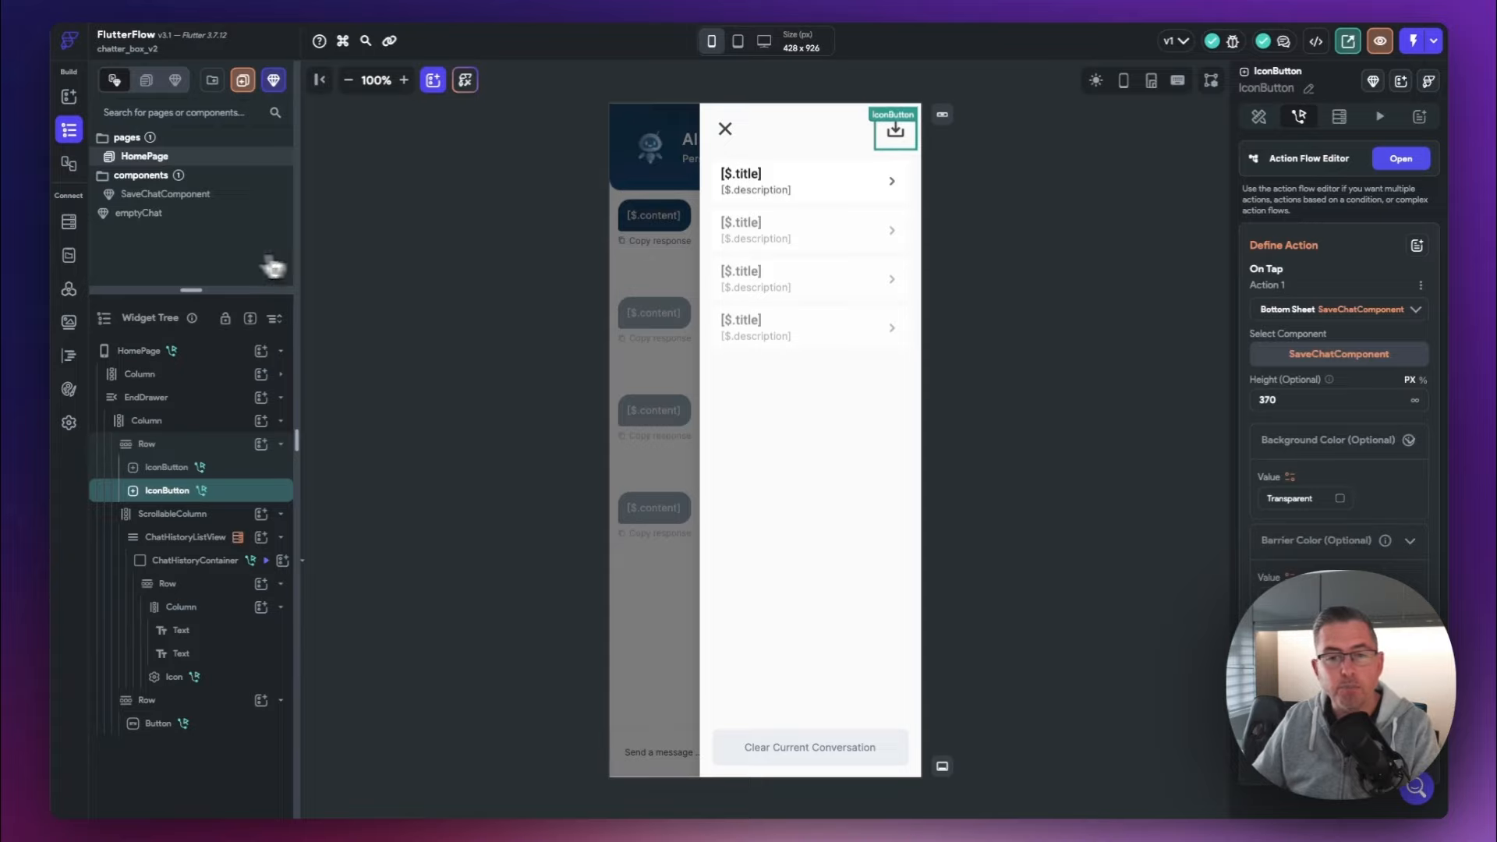
# Open SaveChatComponent and inspect its CreateSaveChatContainer, FormSaveChat form, Column and first Row in the widget hierarchy
pyautogui.click(160, 204)
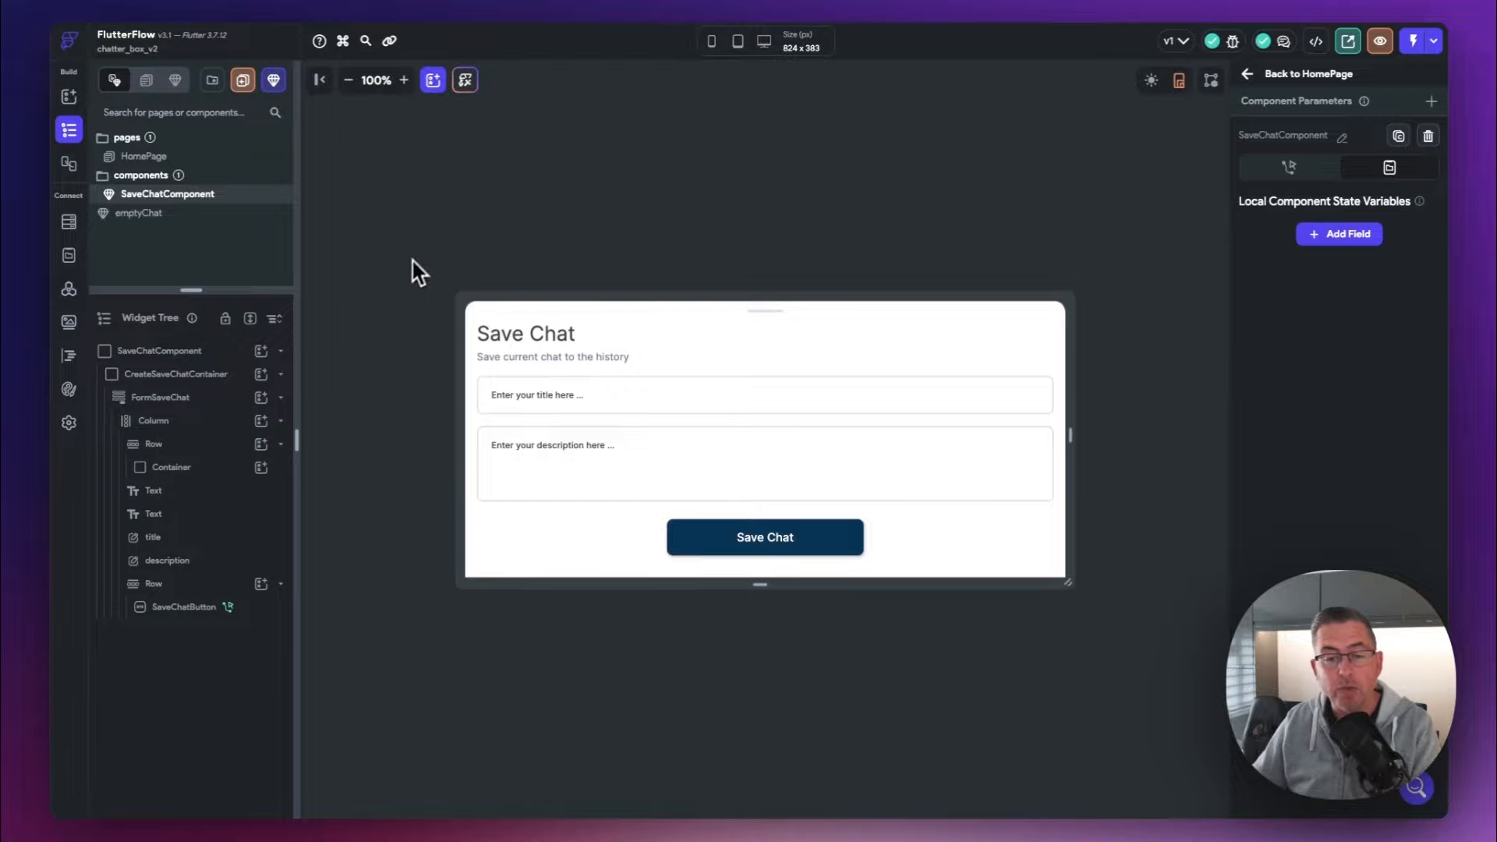
pyautogui.click(162, 375)
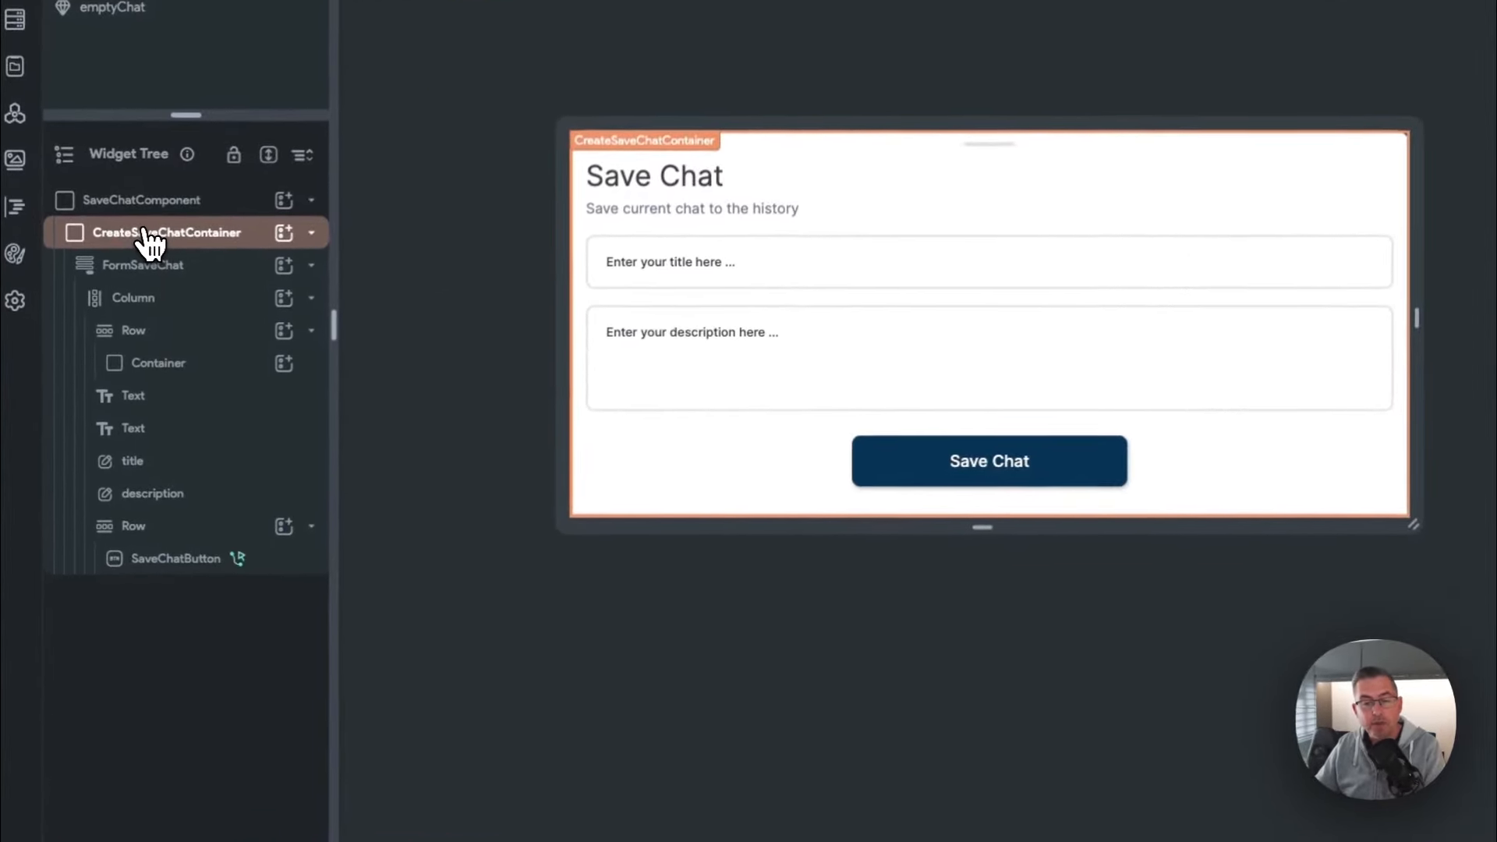
pyautogui.click(142, 265)
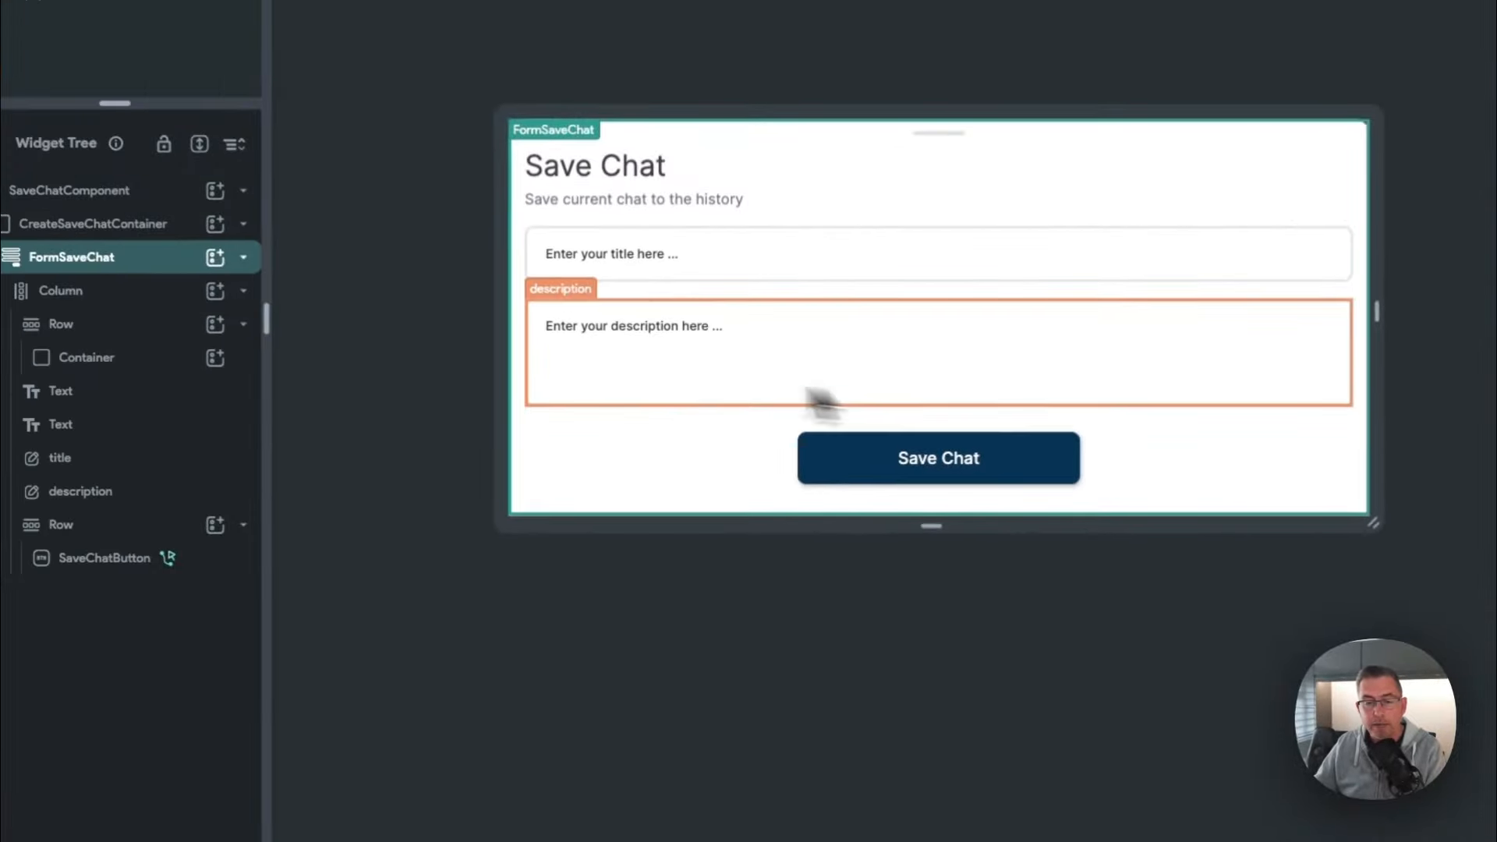
pyautogui.click(55, 292)
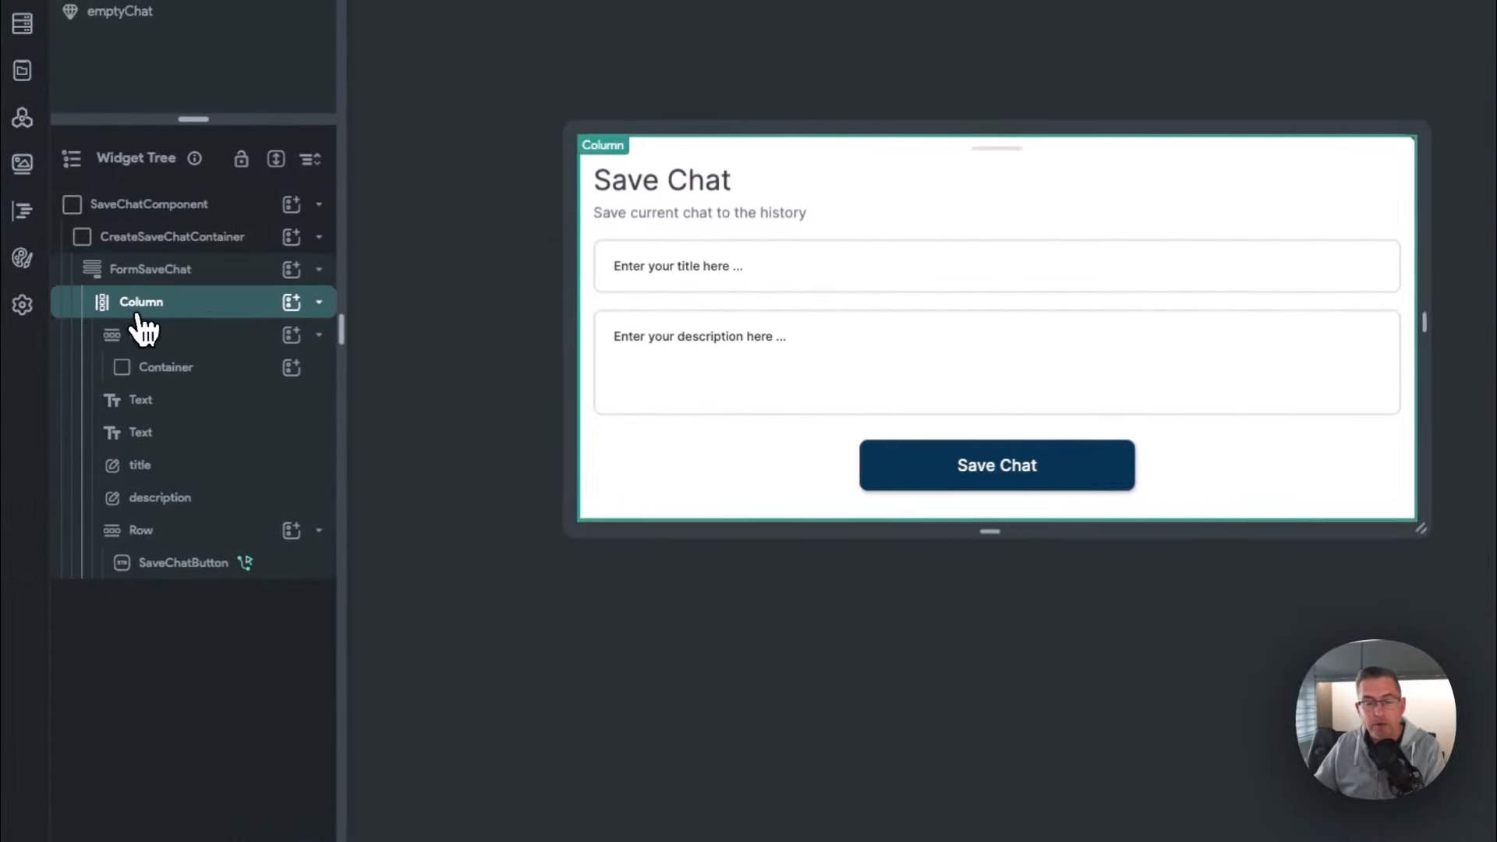
pyautogui.click(142, 336)
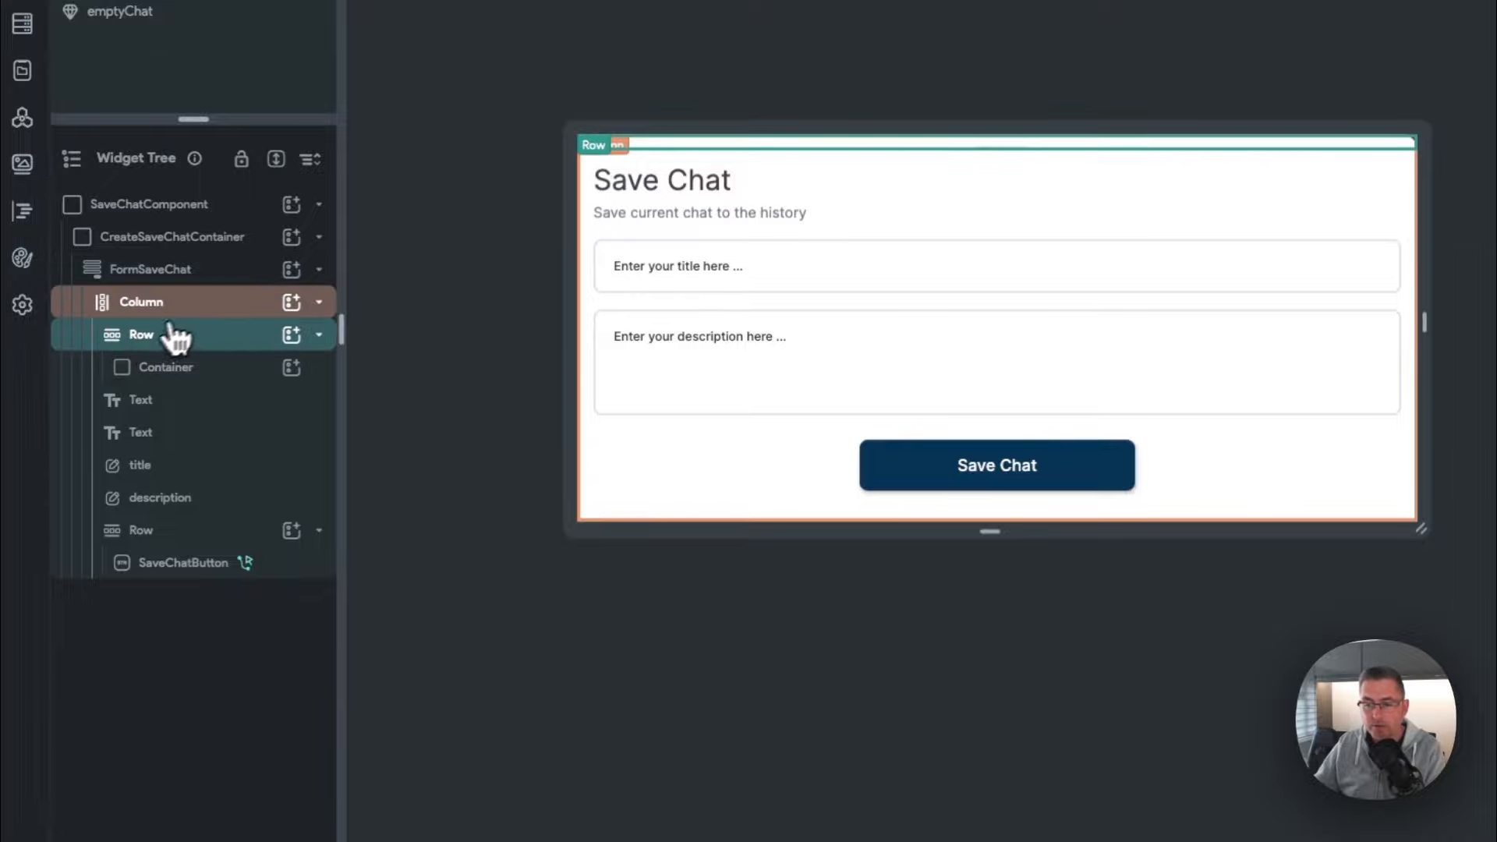
pyautogui.click(1477, 144)
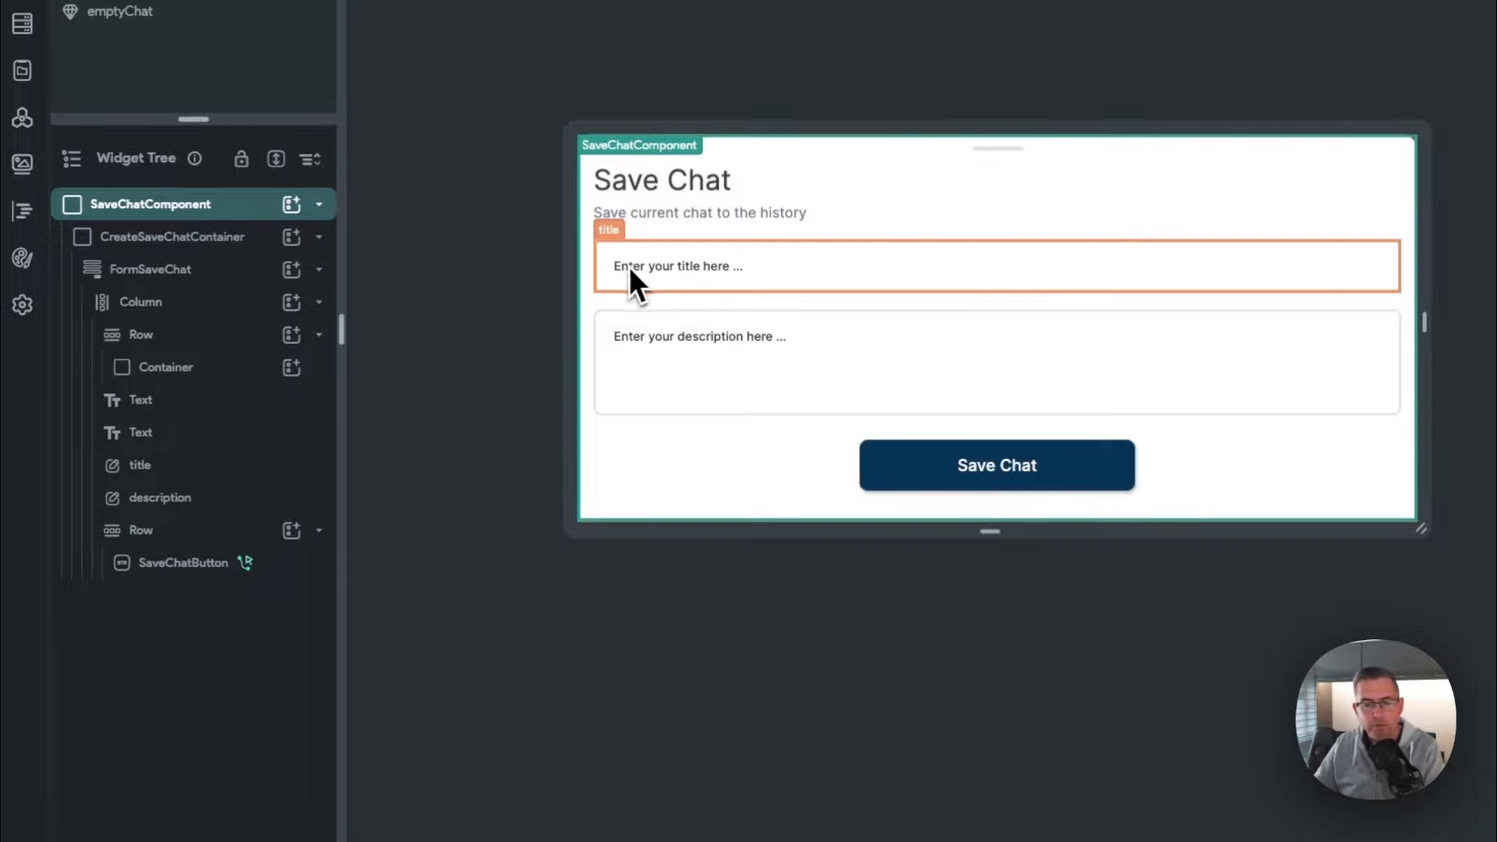
# Examine the title text field's hint and additional properties, and check the description text field's properties
pyautogui.click(162, 468)
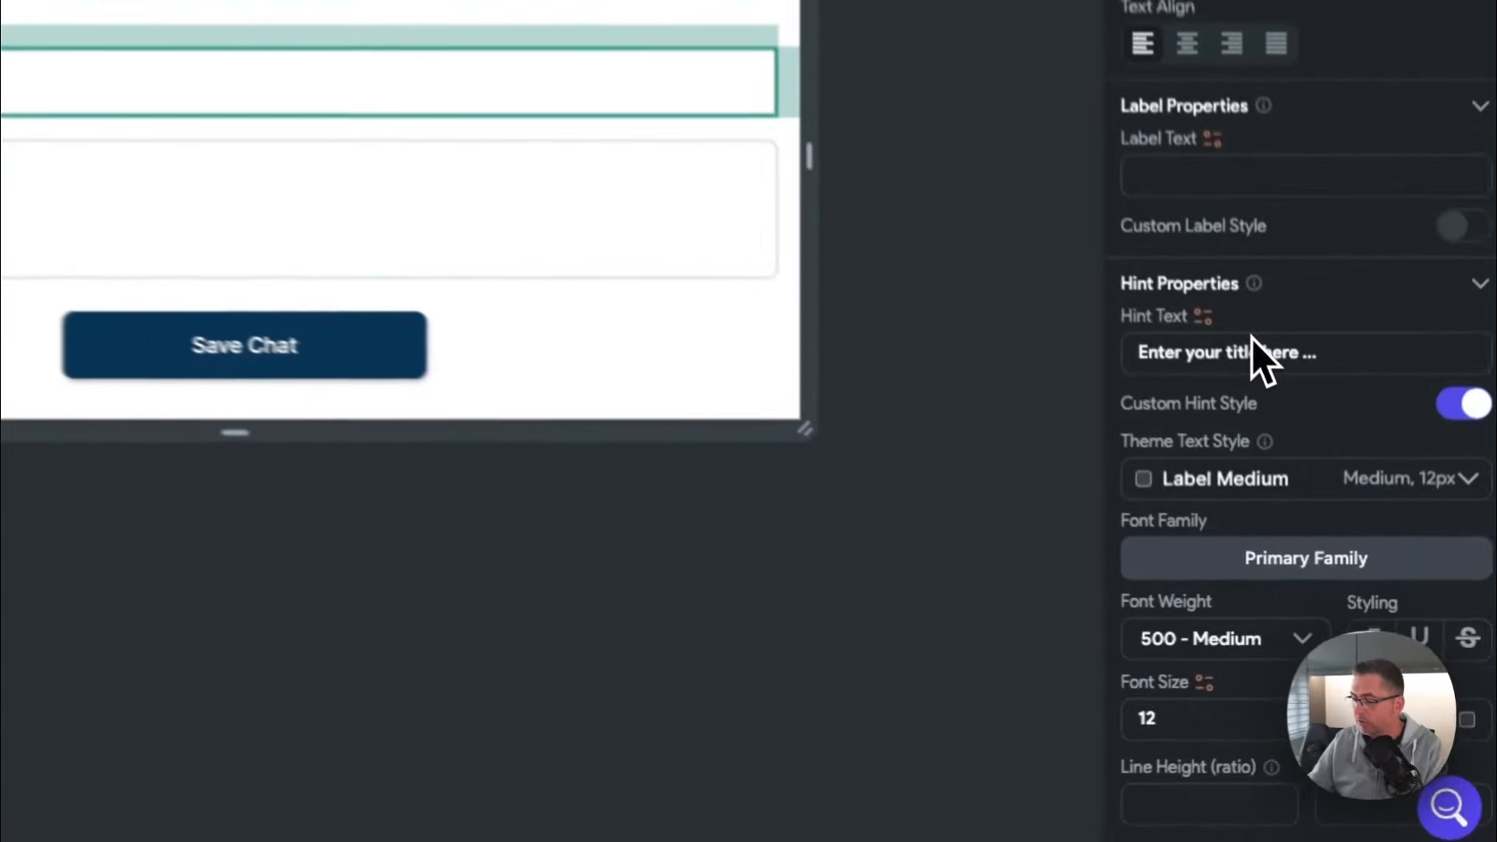
pyautogui.scroll(-15, 1263, 359)
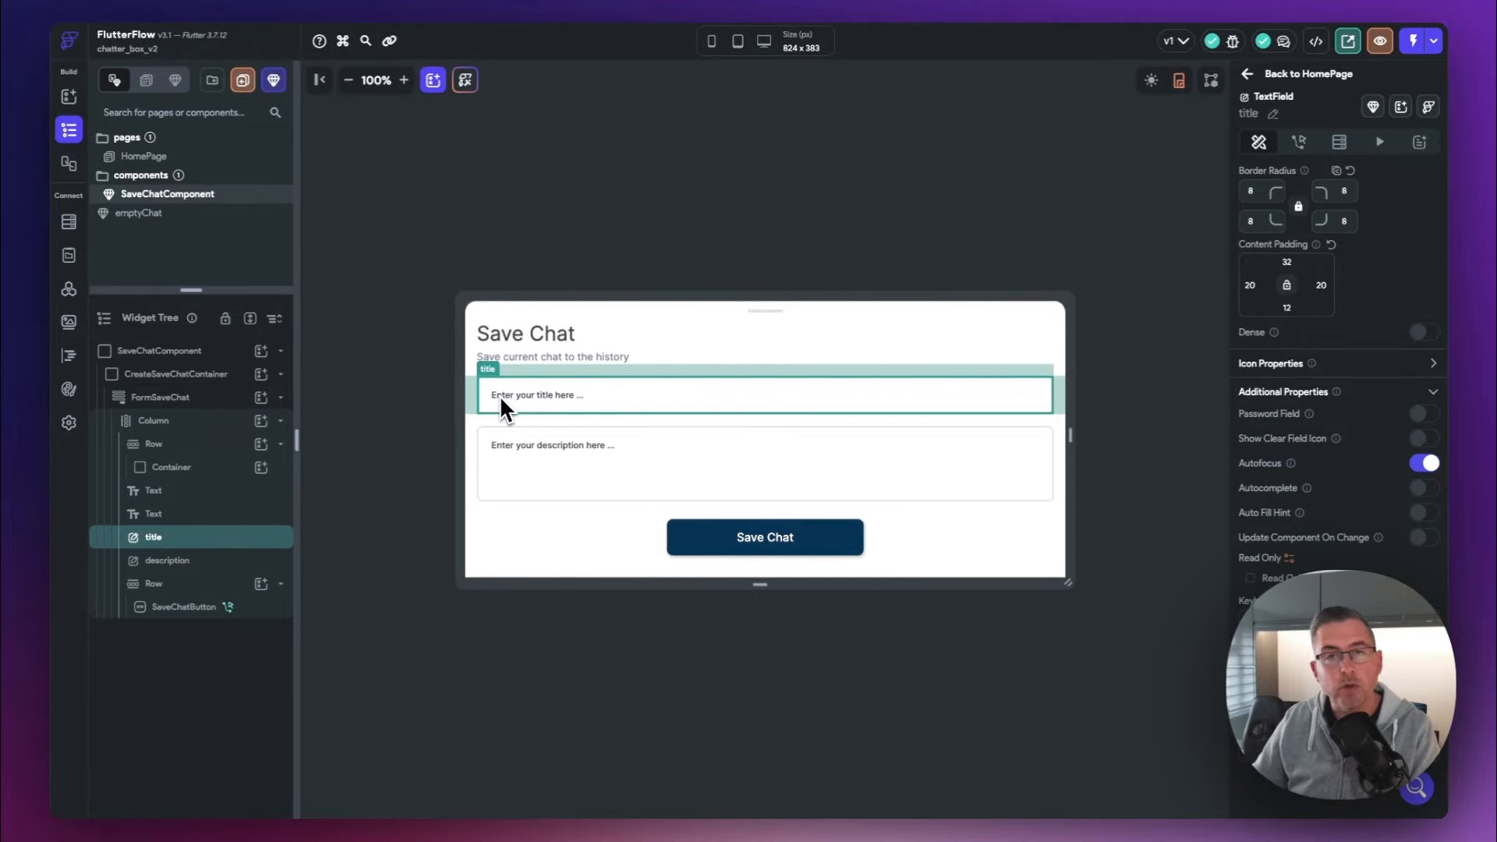
pyautogui.scroll(-5, 1355, 528)
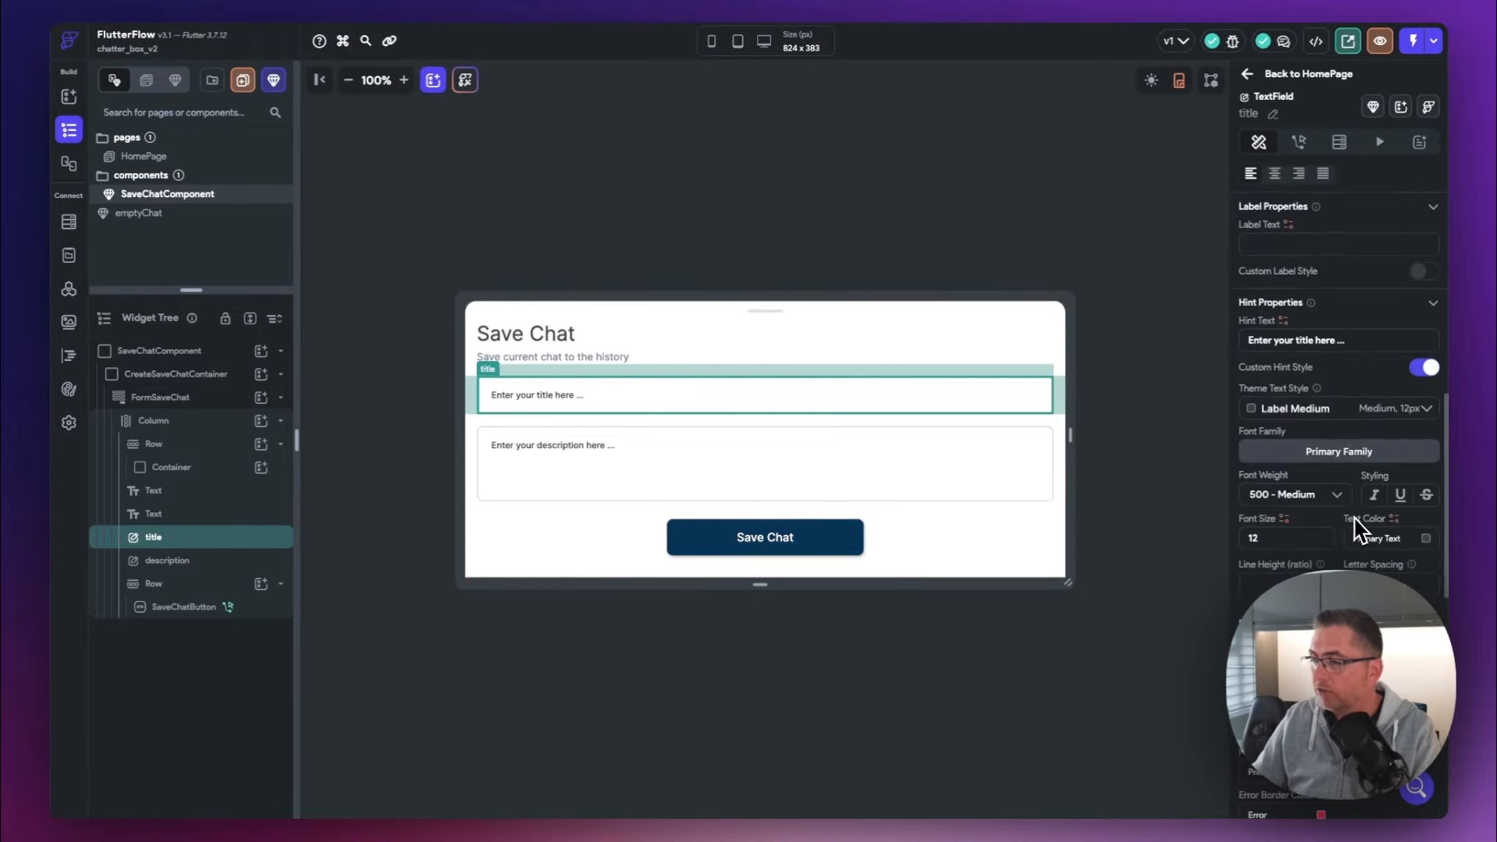
pyautogui.scroll(3, 1360, 528)
pyautogui.scroll(3, 1296, 475)
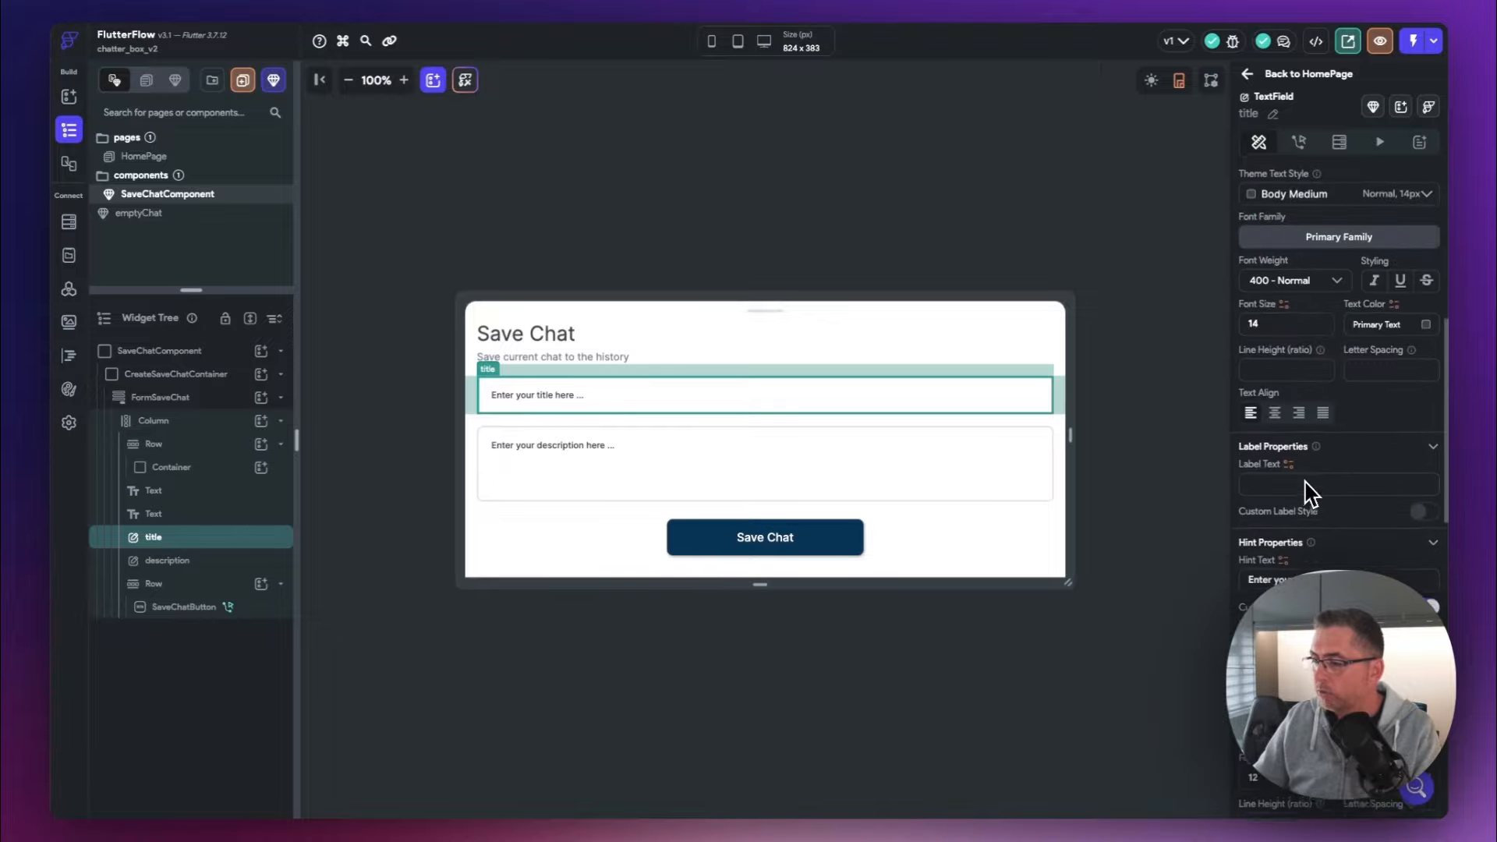
pyautogui.scroll(10, 1308, 492)
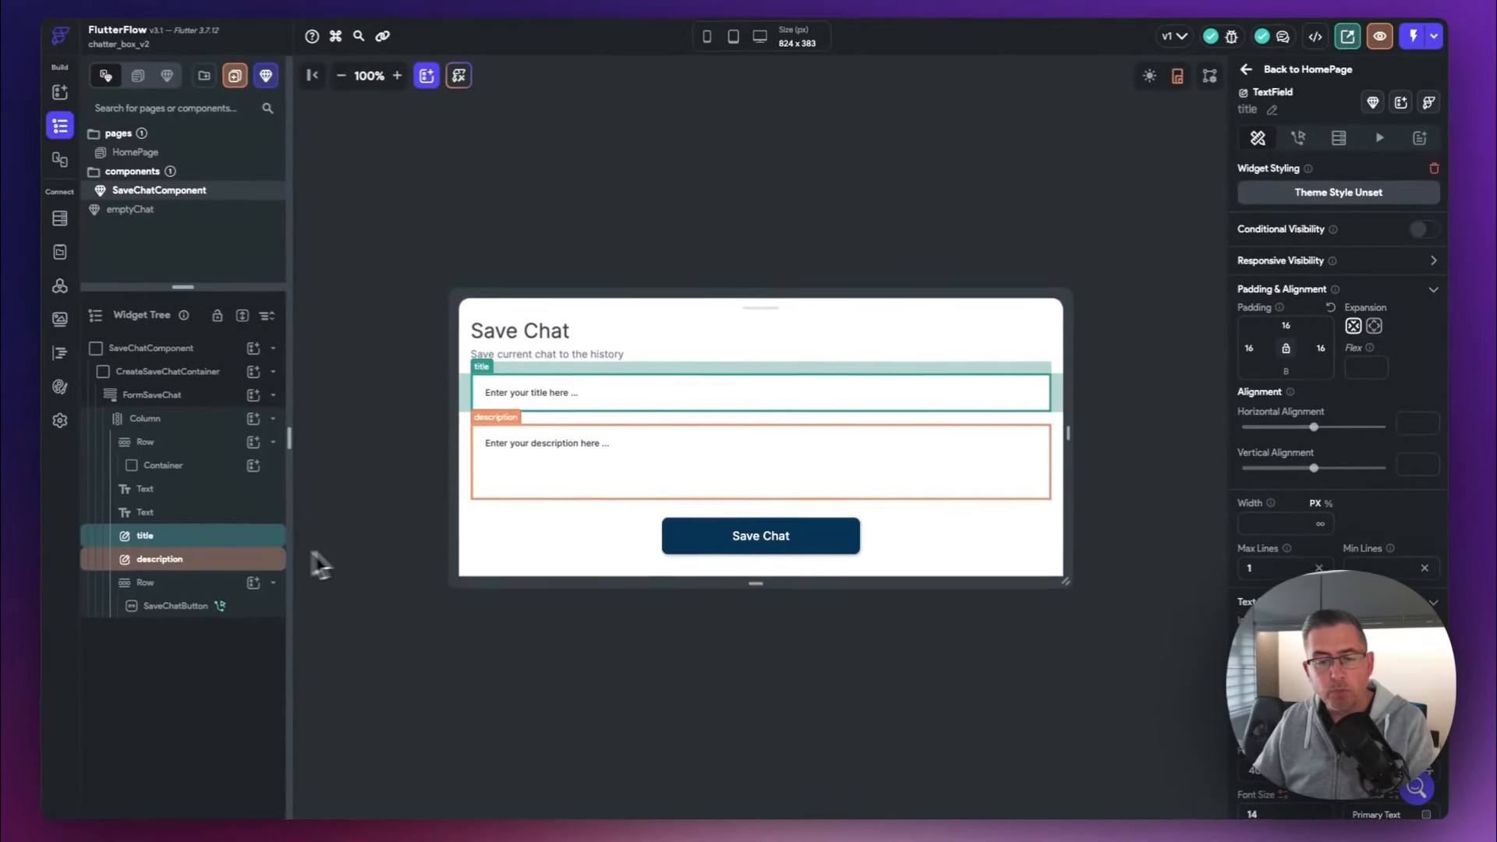
pyautogui.click(154, 564)
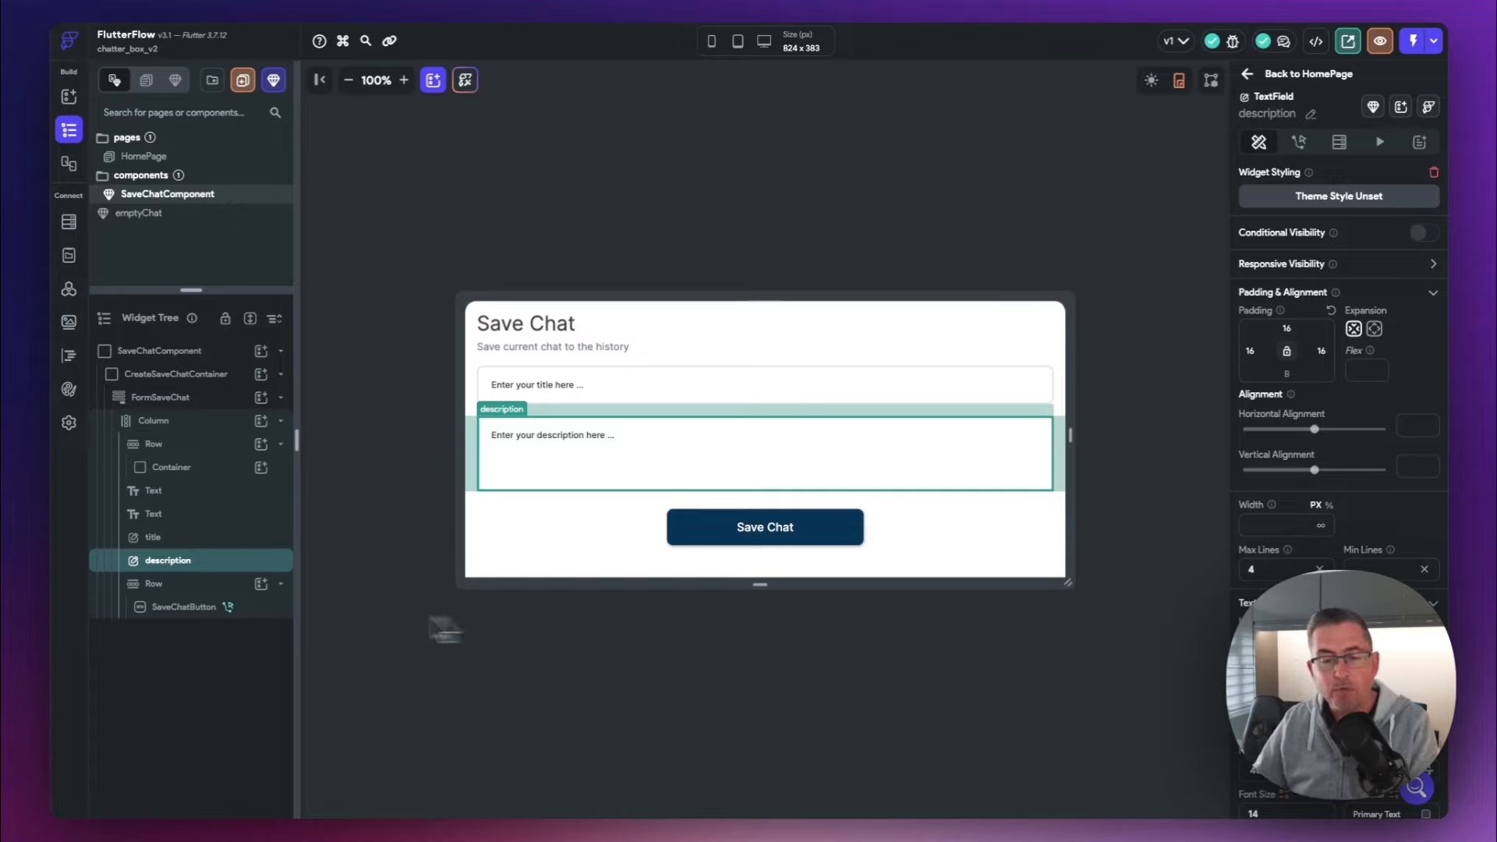
# Open SaveChatButton's on-tap action flow and check which form its Validate Form action validates
pyautogui.click(170, 595)
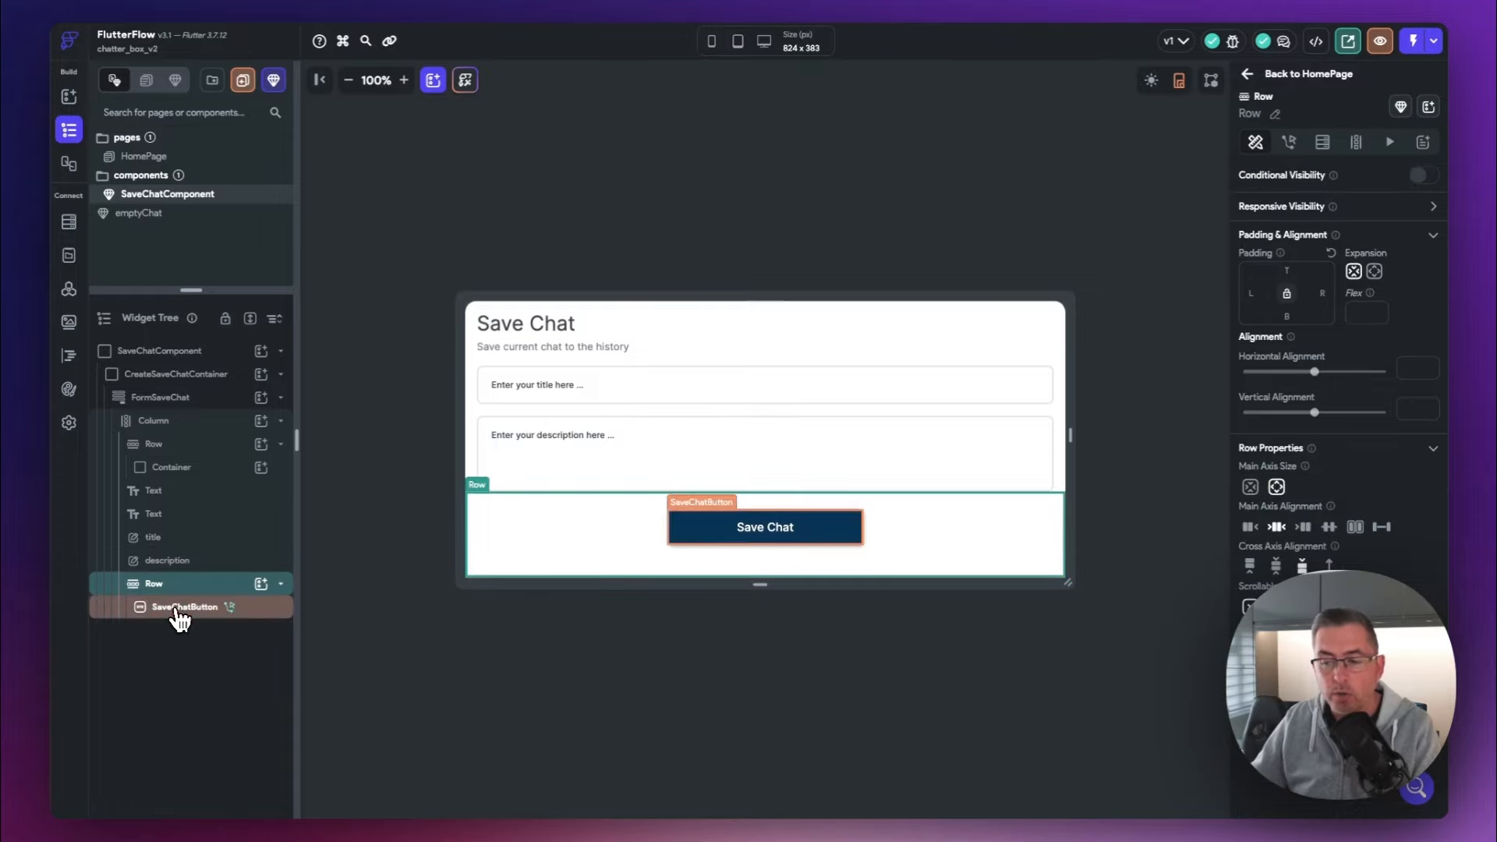
pyautogui.click(178, 610)
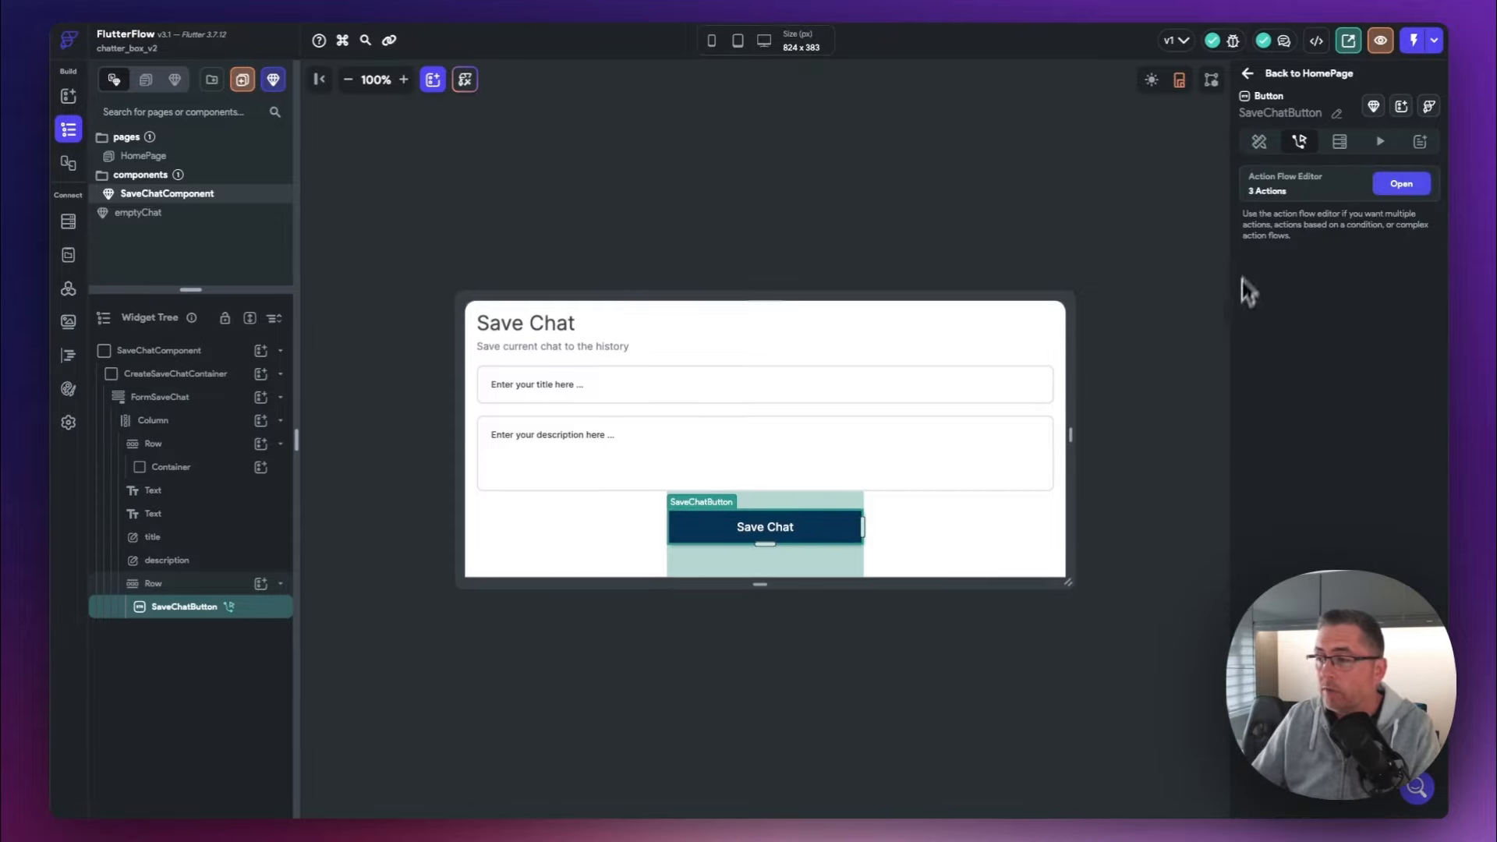
pyautogui.click(1401, 186)
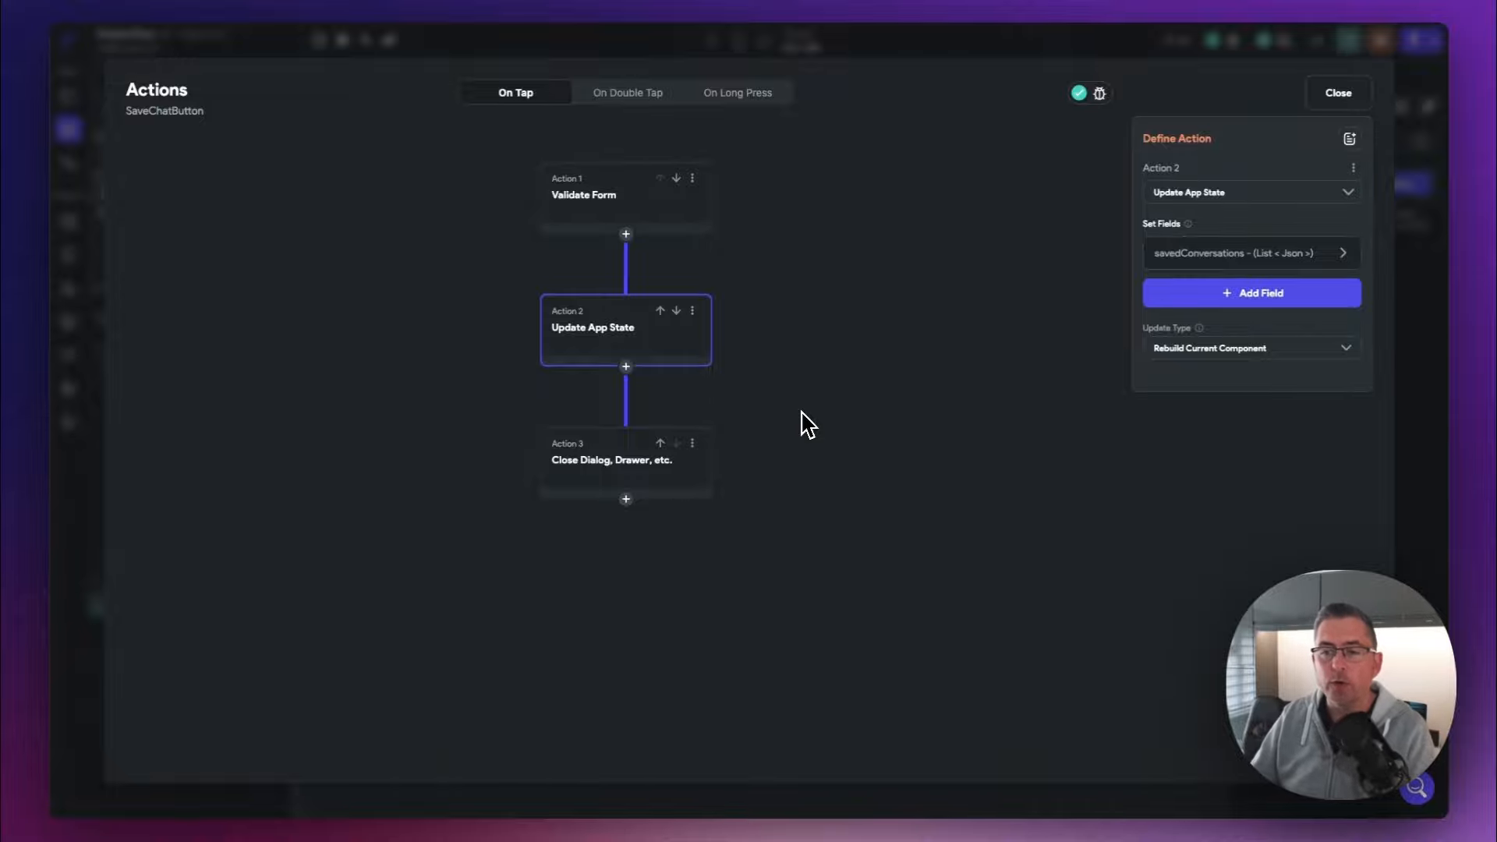
pyautogui.click(617, 200)
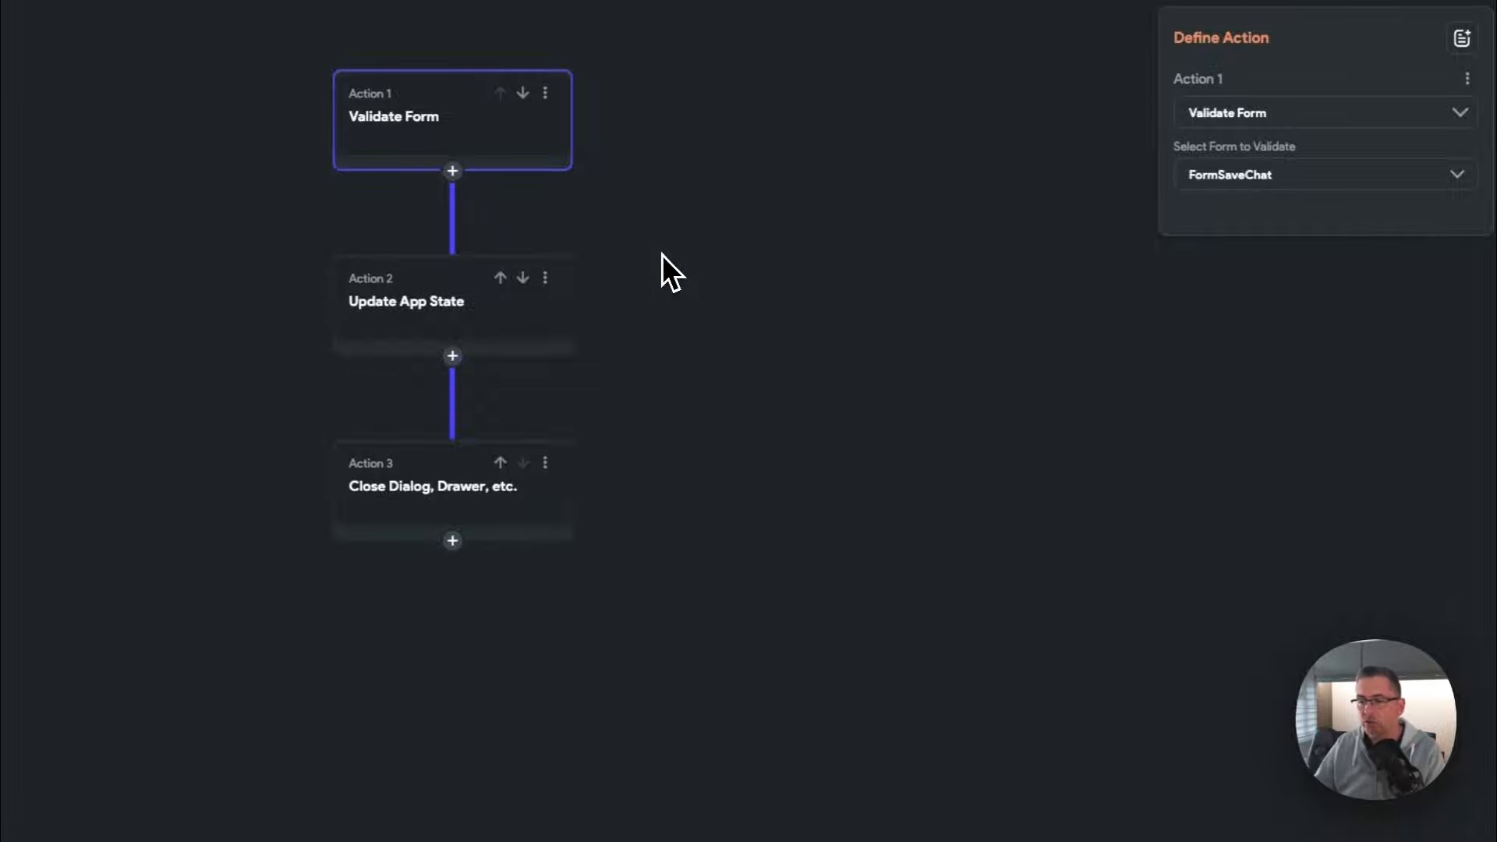
# Examine how the Update App State action adds the prepareSaveChat function's result to the savedConversations list
pyautogui.click(431, 320)
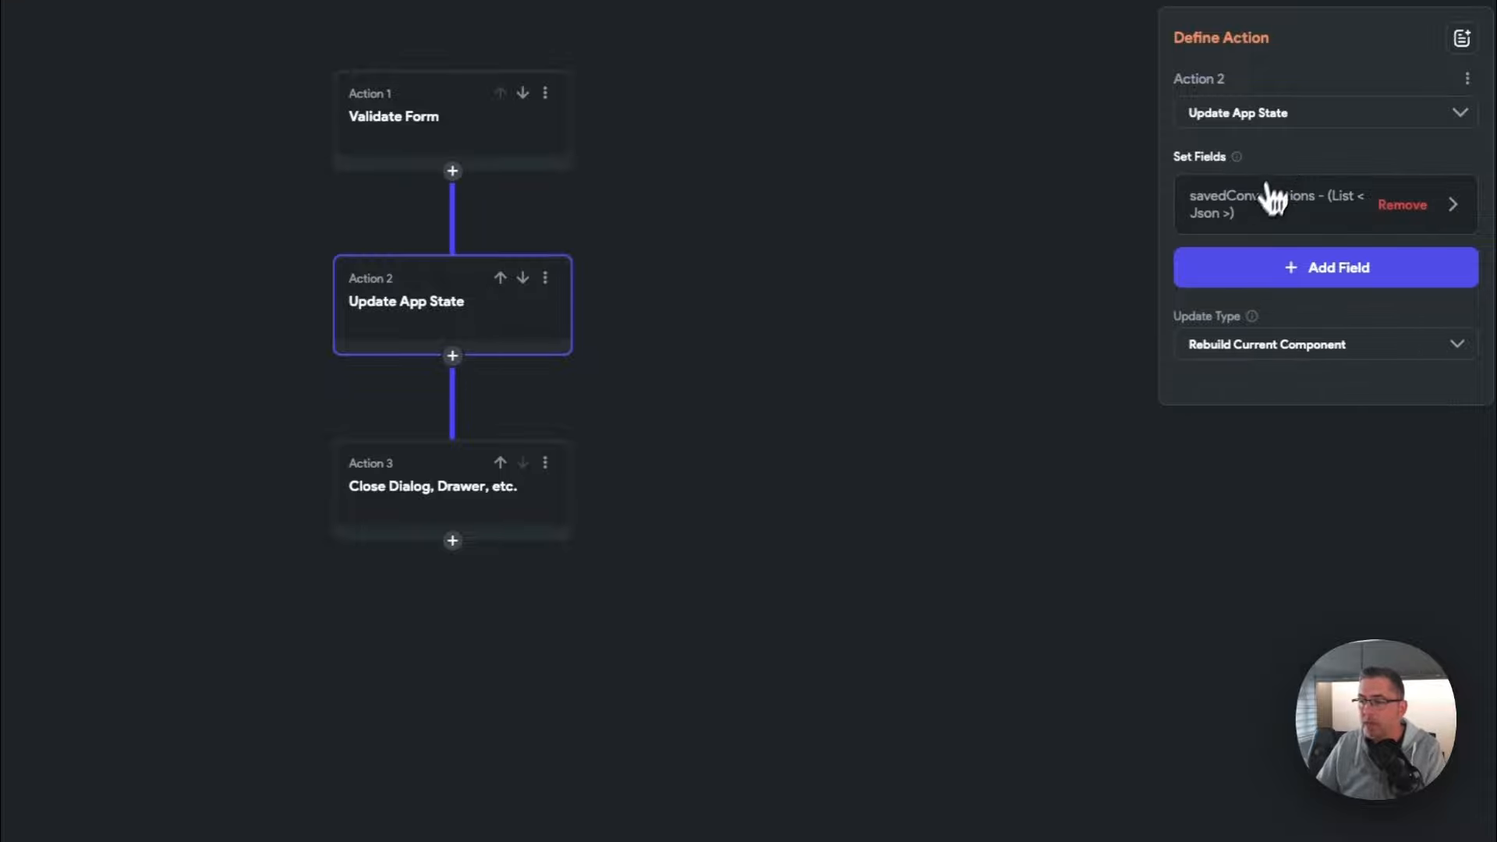
pyautogui.click(1258, 215)
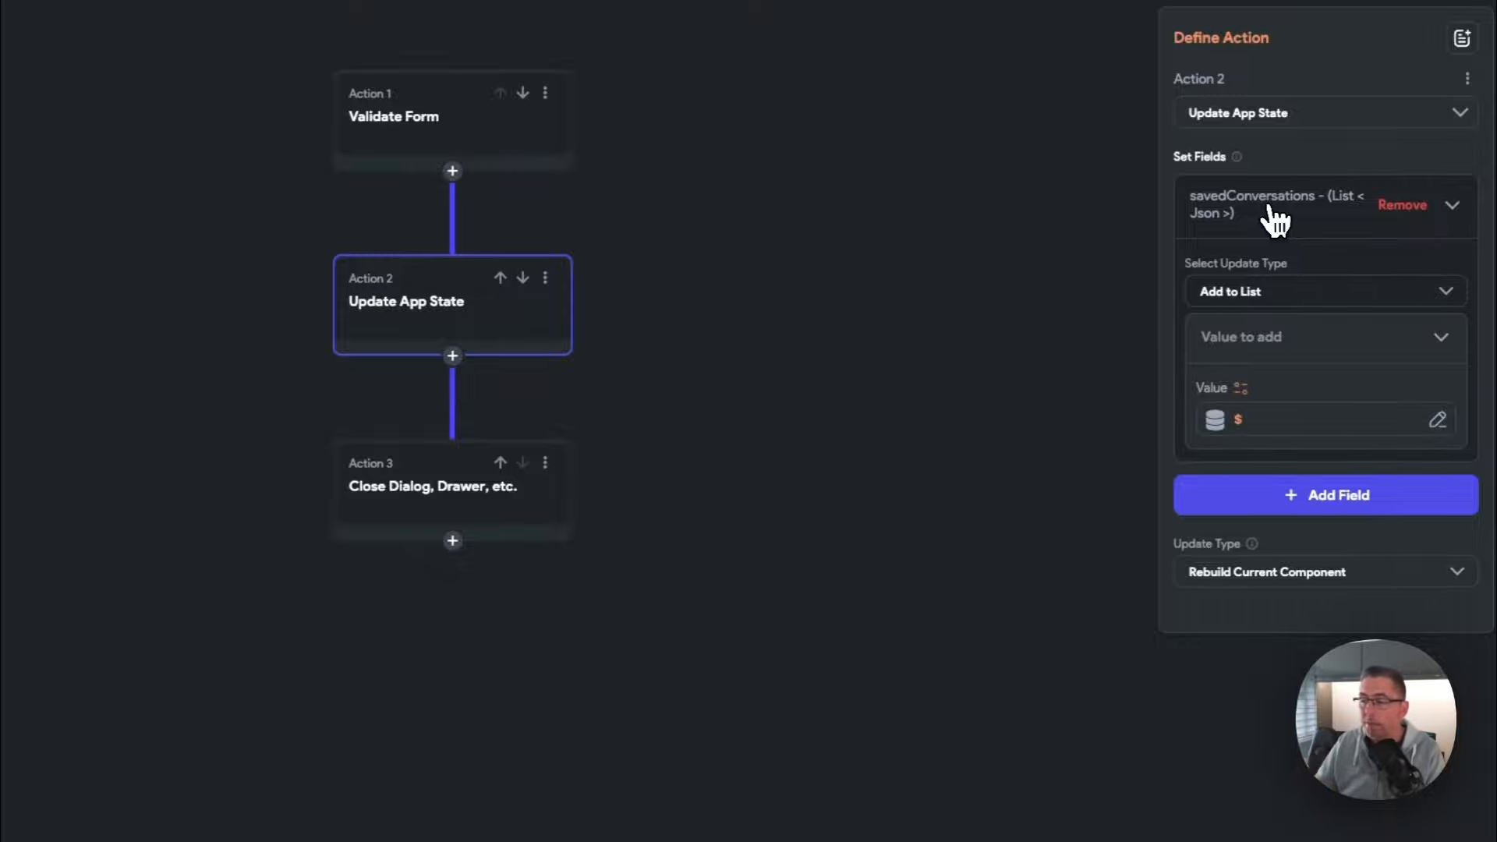
pyautogui.click(1247, 425)
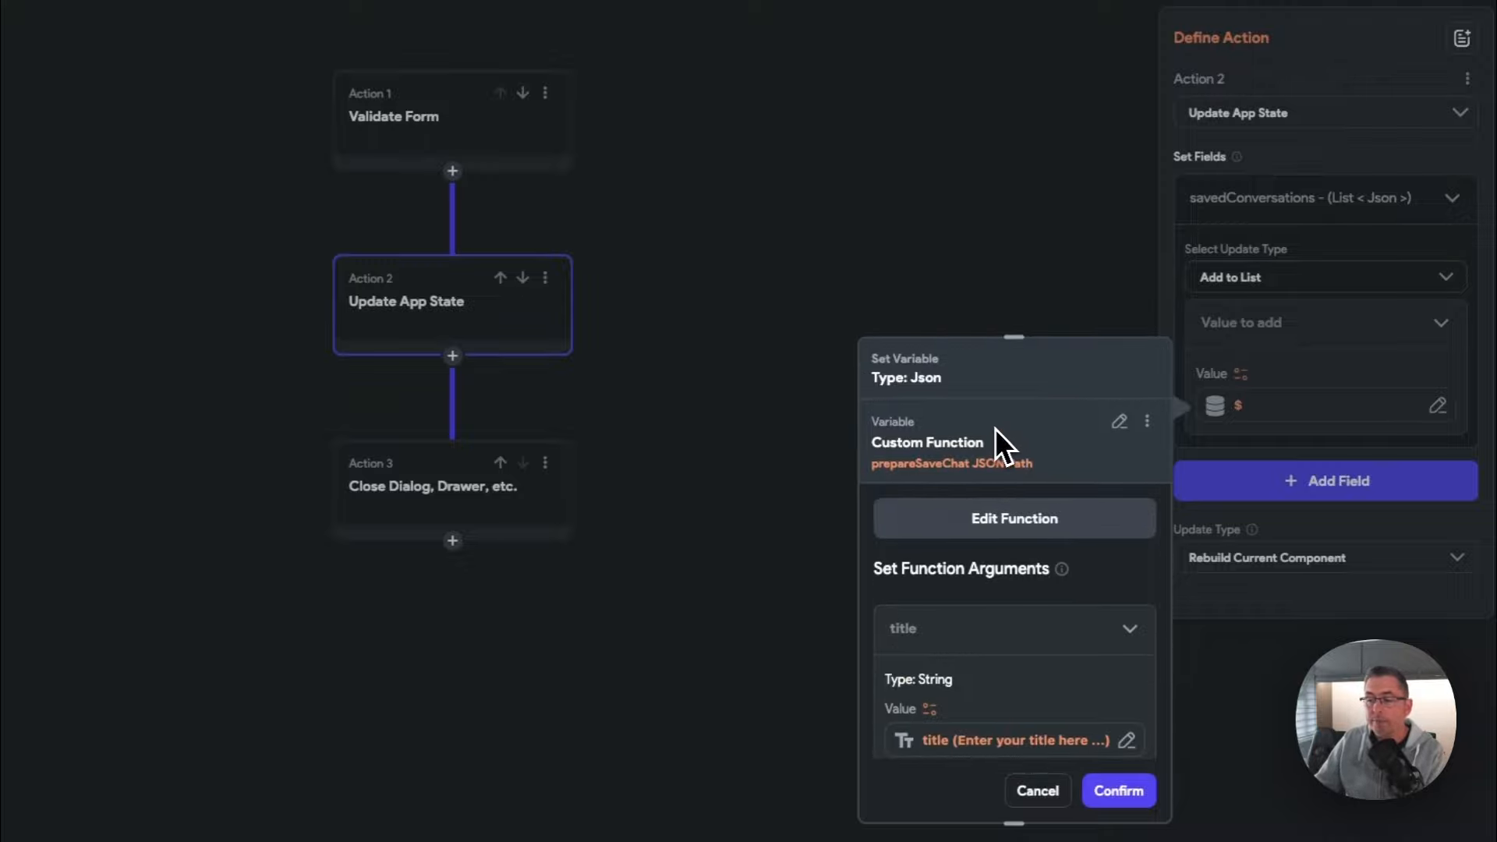
pyautogui.scroll(-1, 995, 429)
pyautogui.scroll(-5, 995, 427)
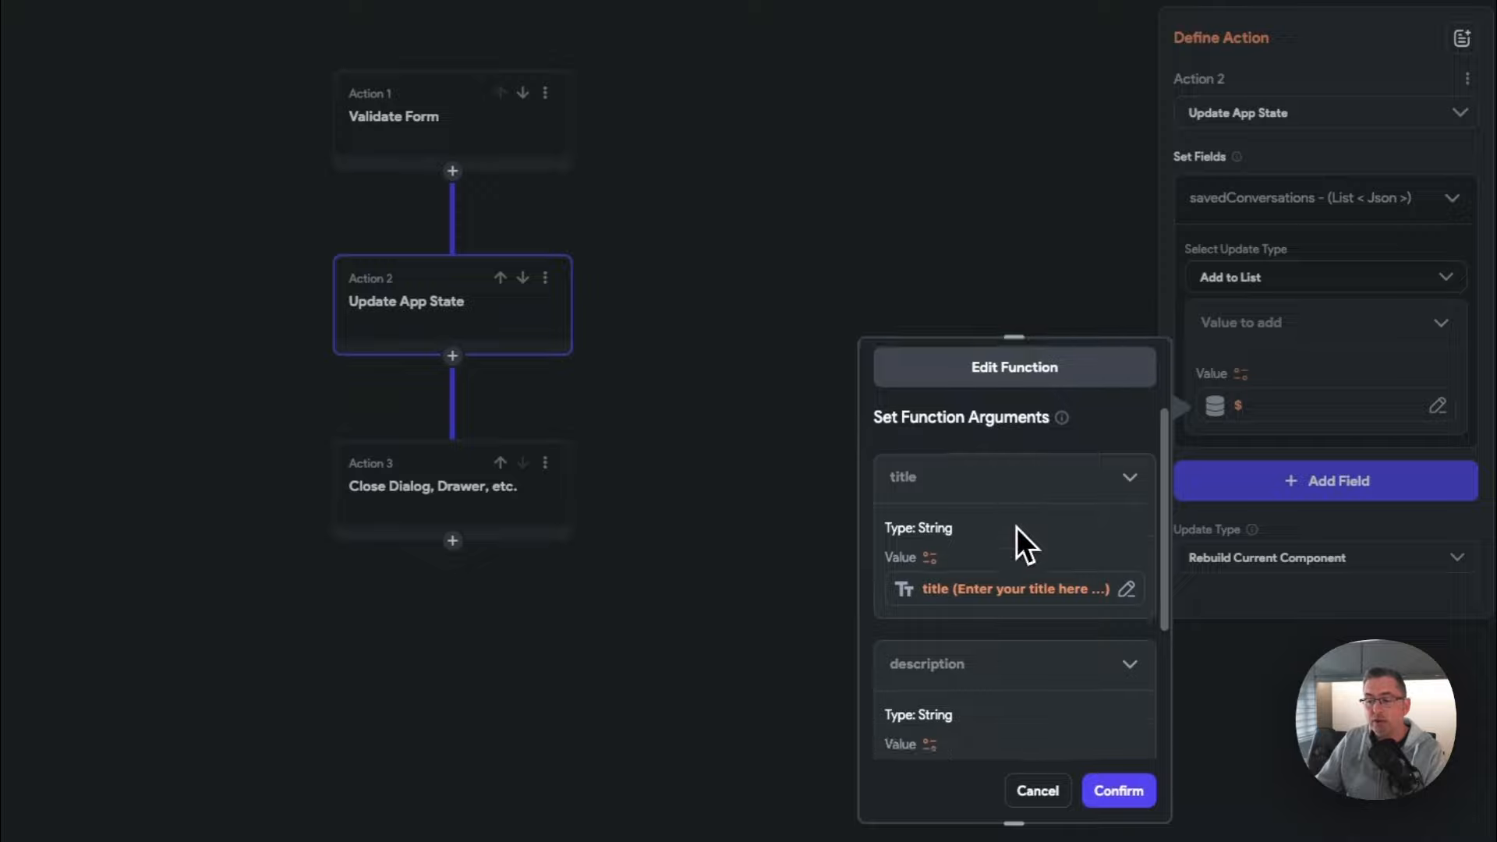
# Check the variable source of the function's title argument, leave it unchanged, and collapse that argument
pyautogui.click(951, 561)
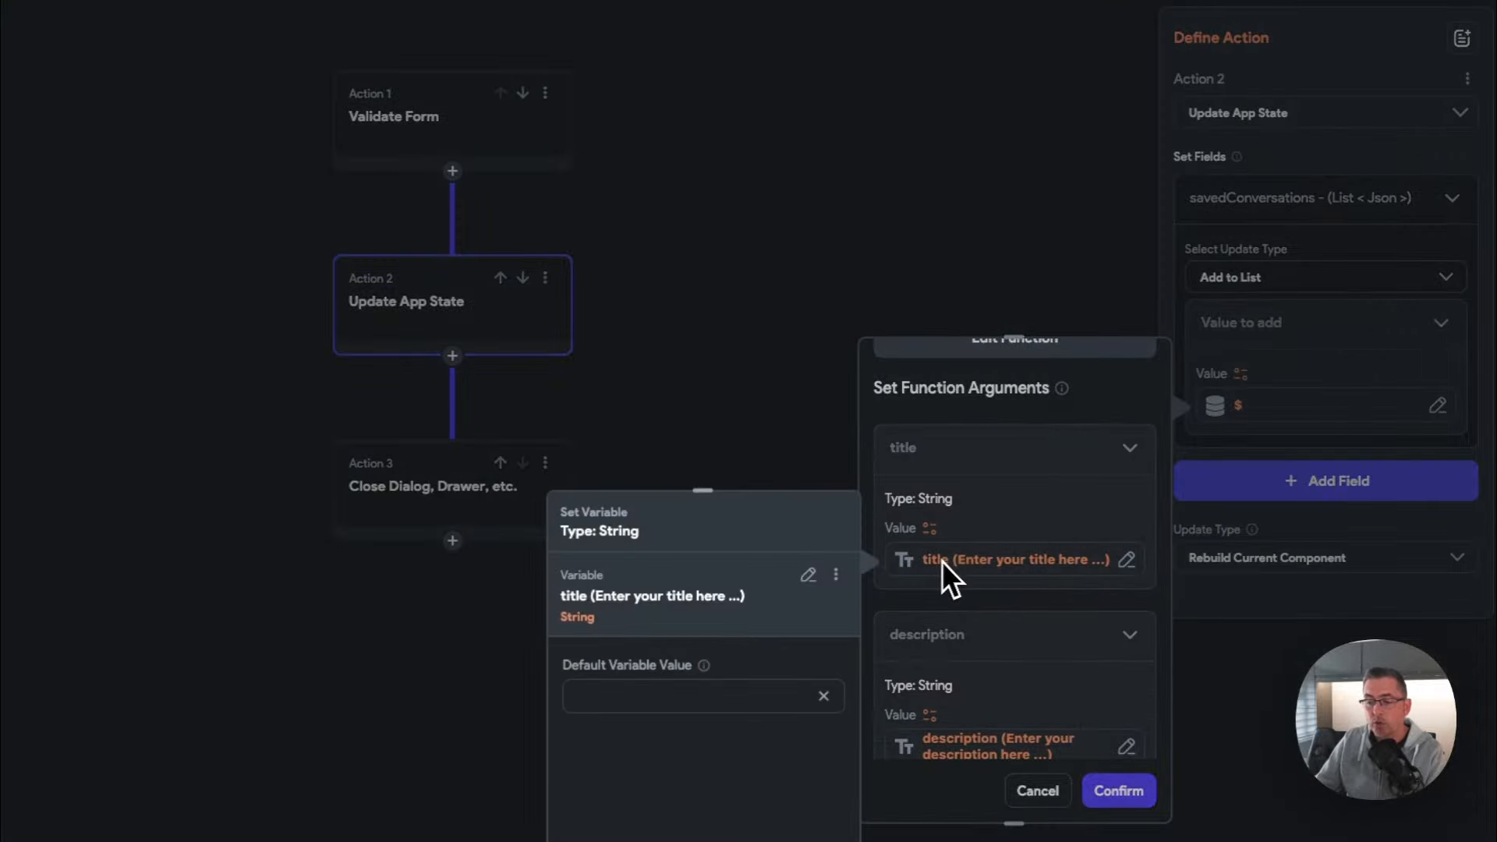
pyautogui.click(808, 575)
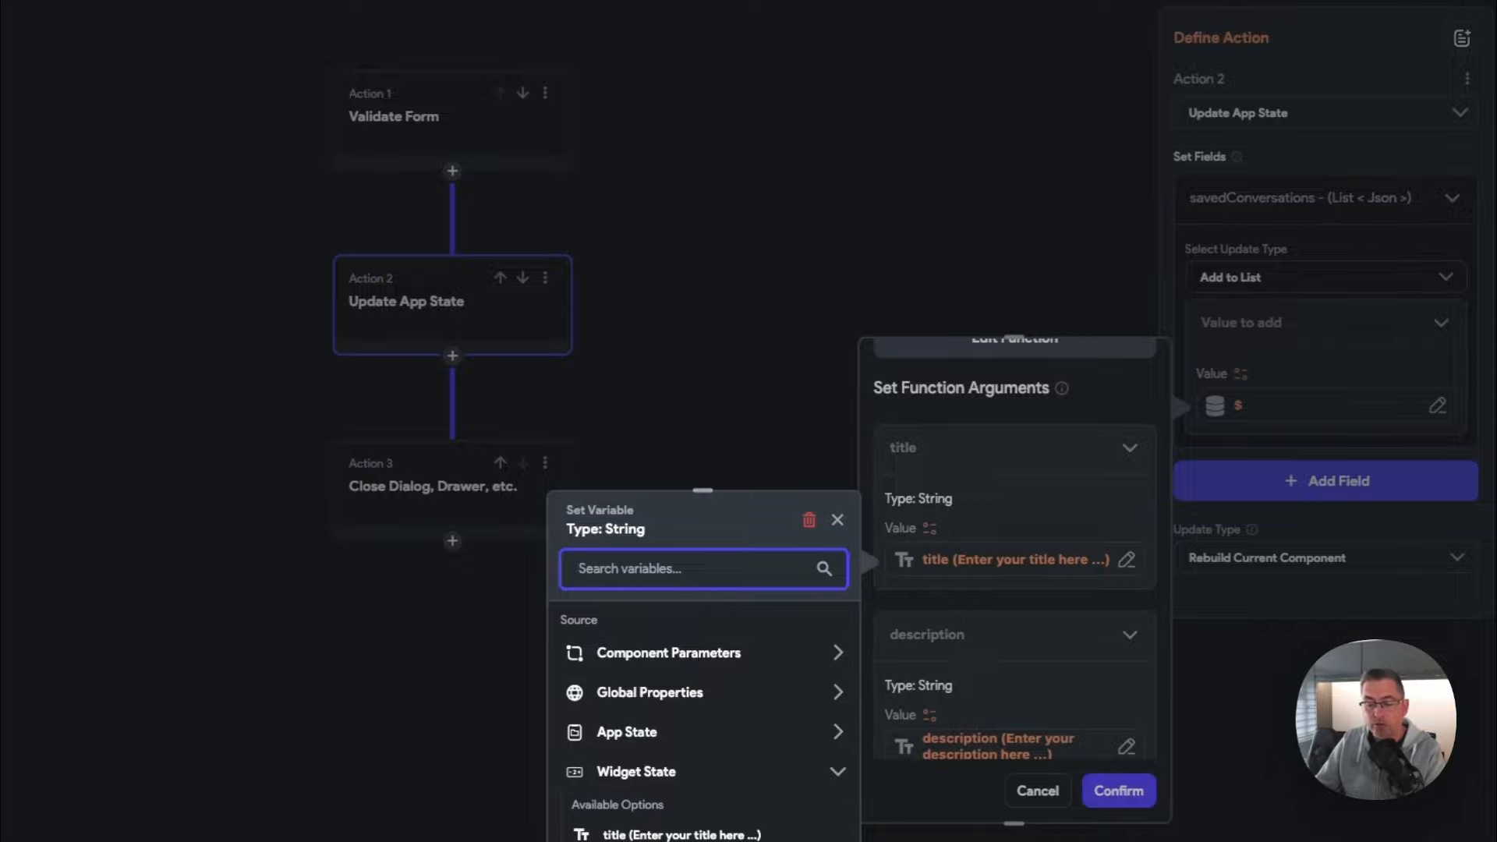
pyautogui.click(961, 419)
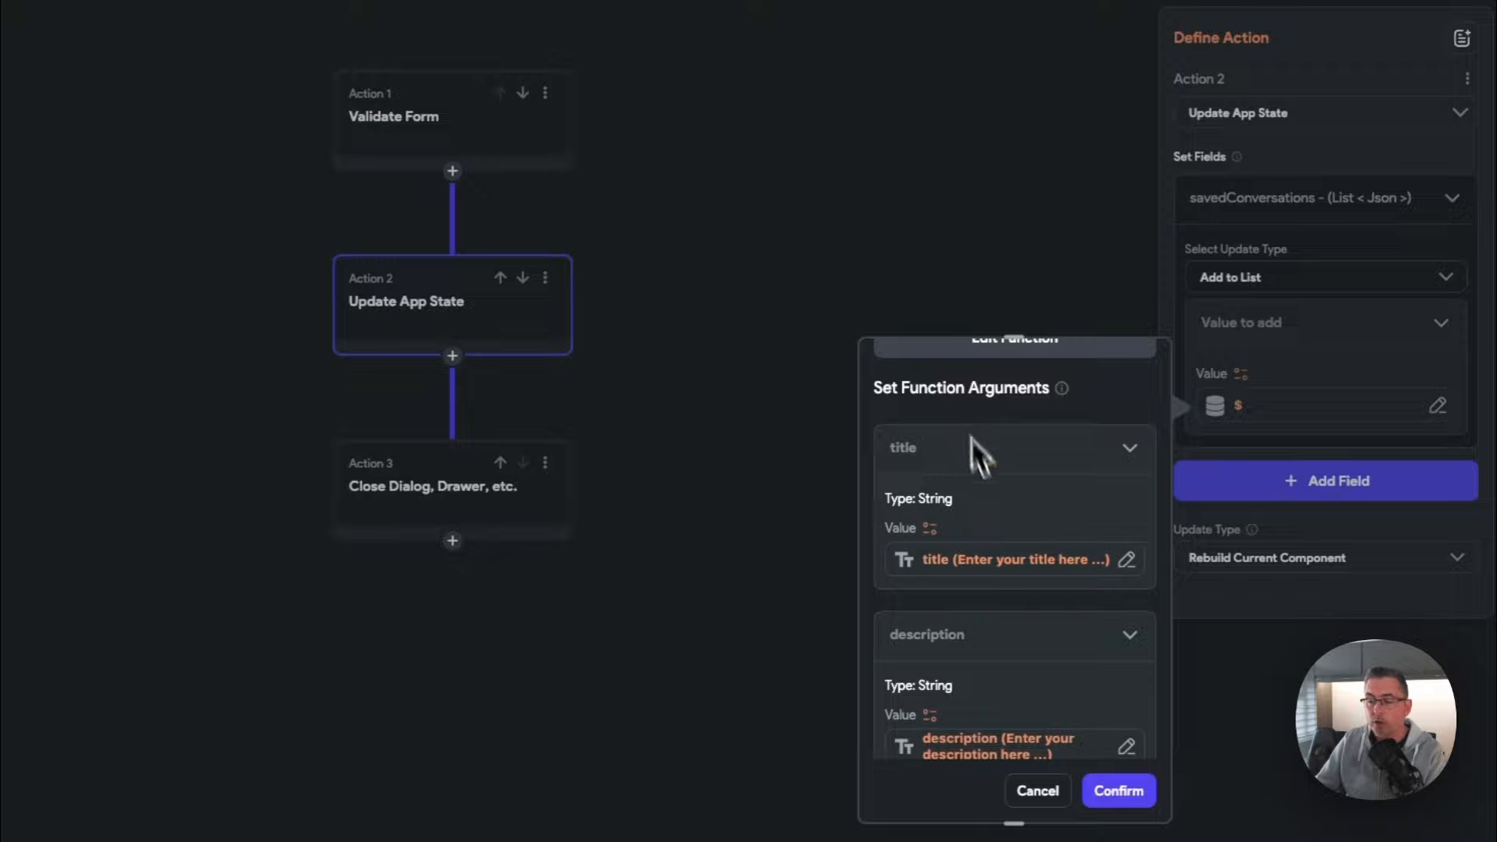
pyautogui.click(1132, 451)
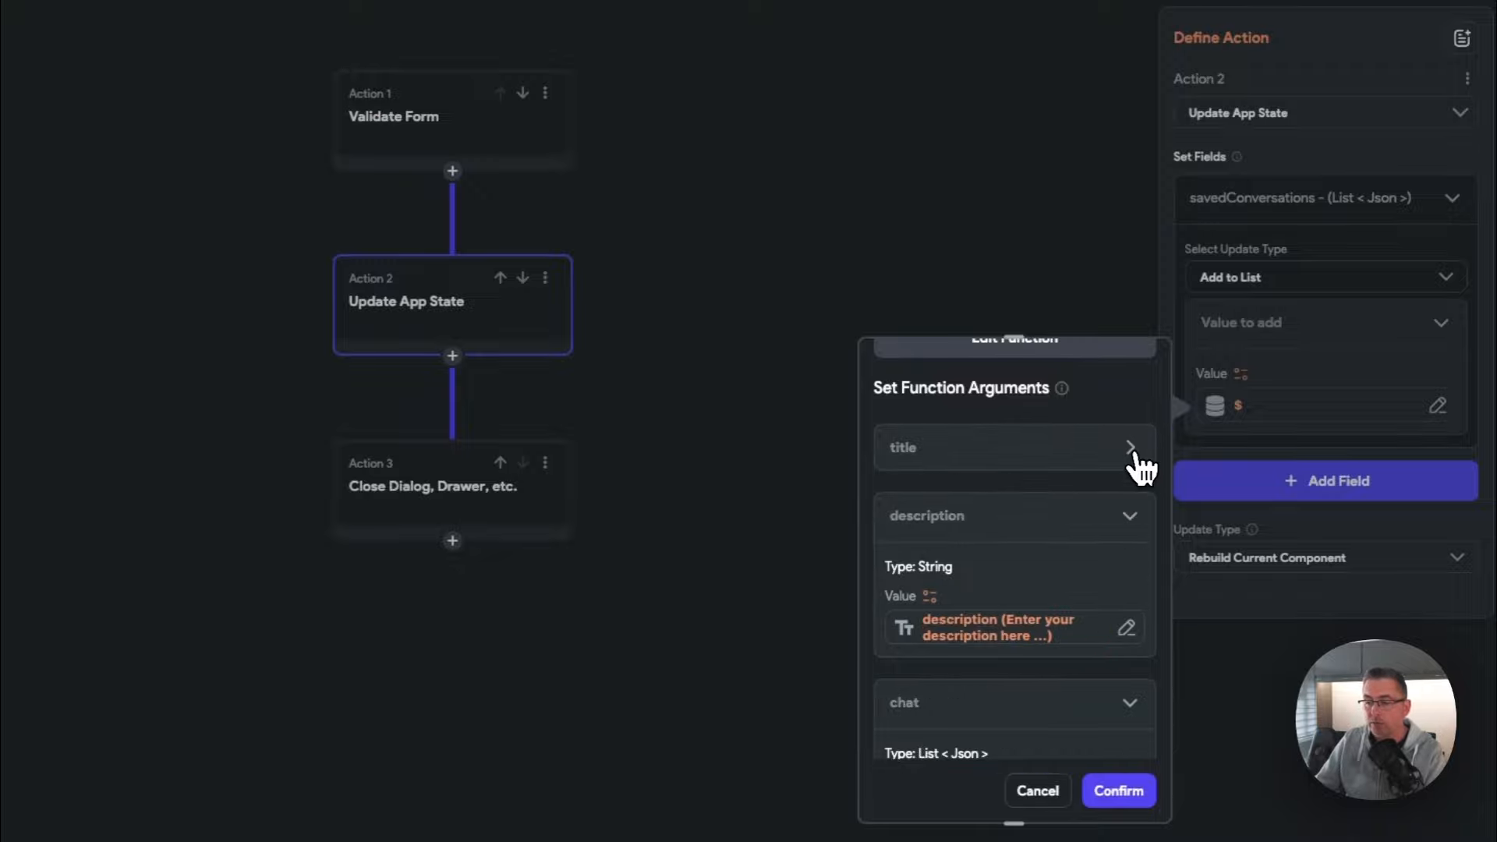
# Collapse the description argument and examine the chat argument's source and the function result's JSON path
pyautogui.click(1132, 518)
pyautogui.scroll(-2, 1055, 582)
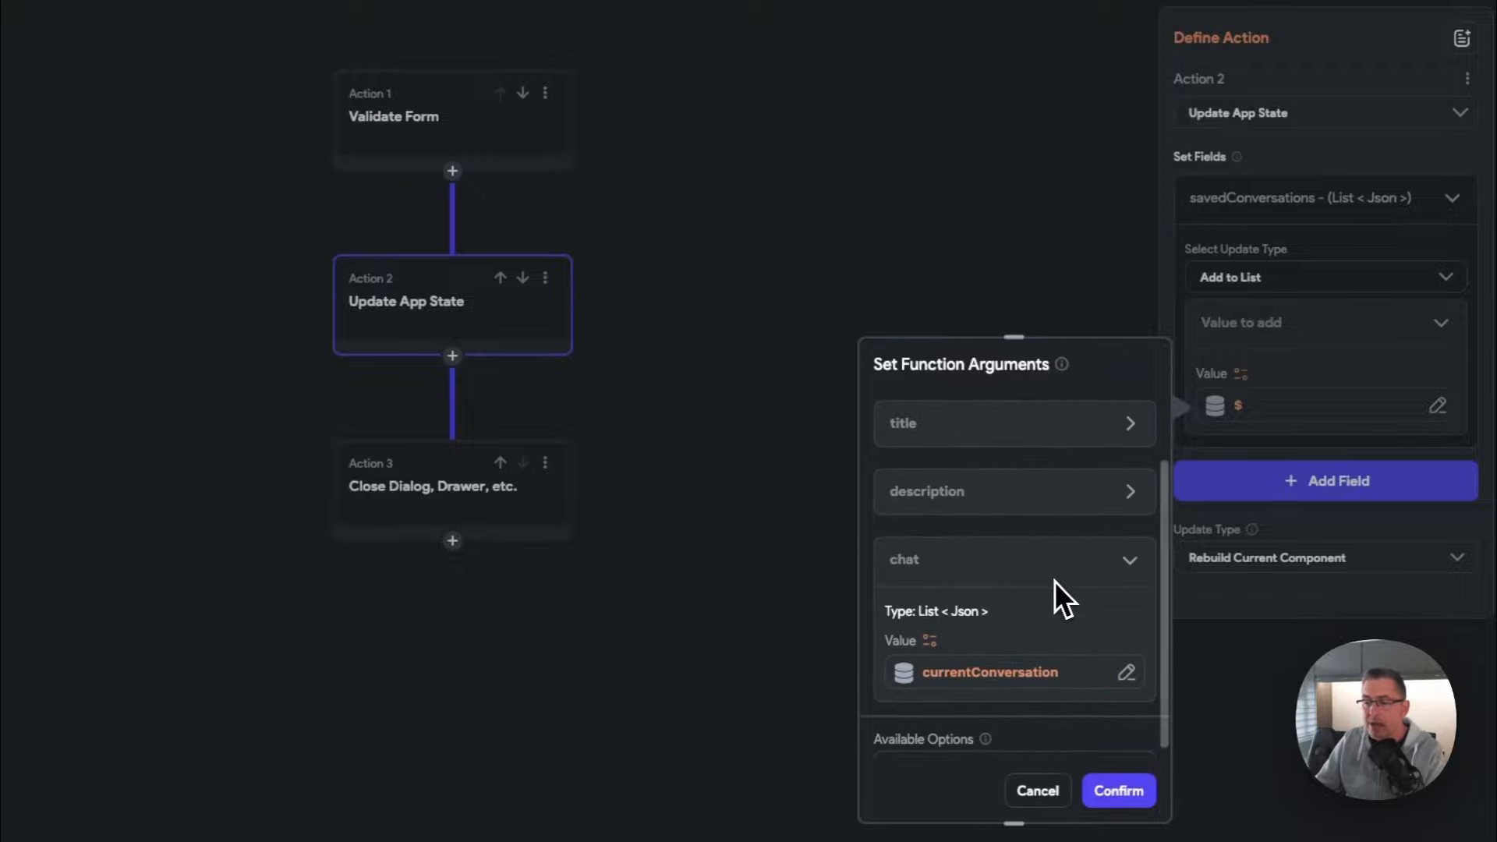
pyautogui.scroll(-1, 1011, 596)
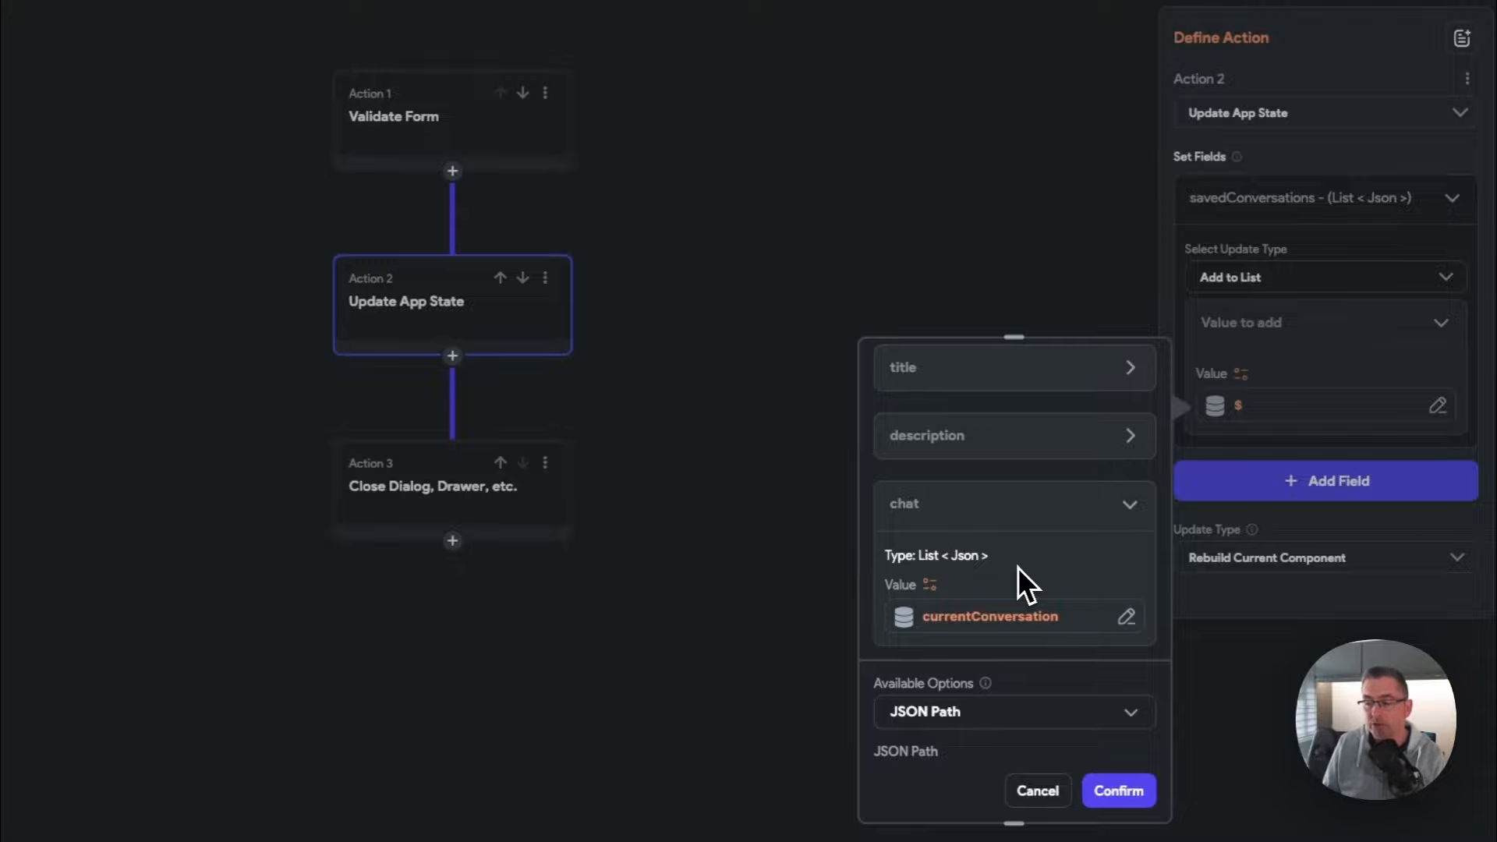
pyautogui.scroll(-2, 1017, 569)
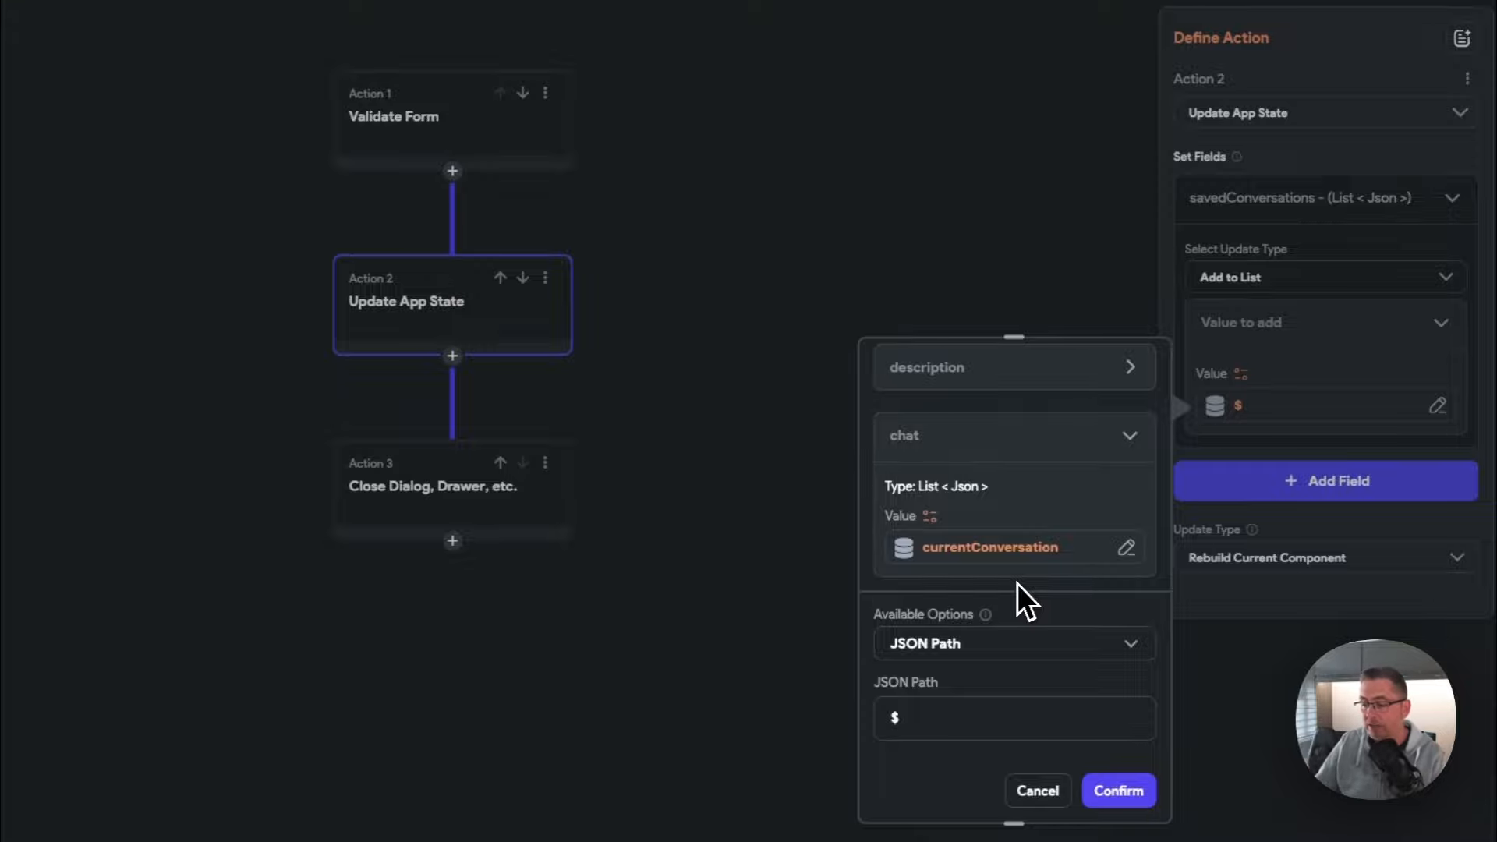
pyautogui.click(913, 719)
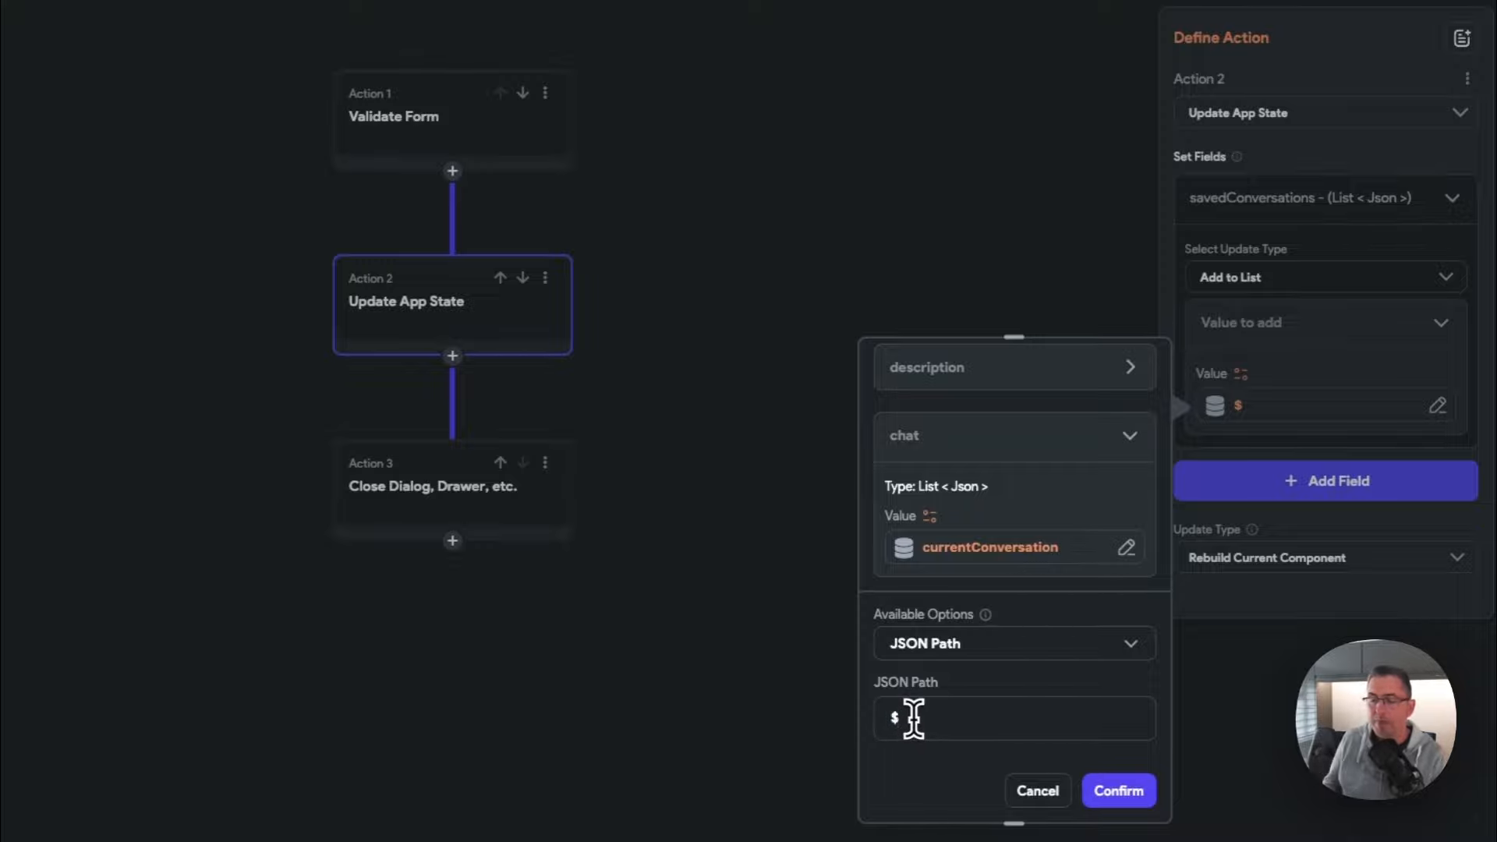
# Confirm the value being added to savedConversations and select the flow's final Close Dialog, Drawer, etc. action
pyautogui.click(1126, 792)
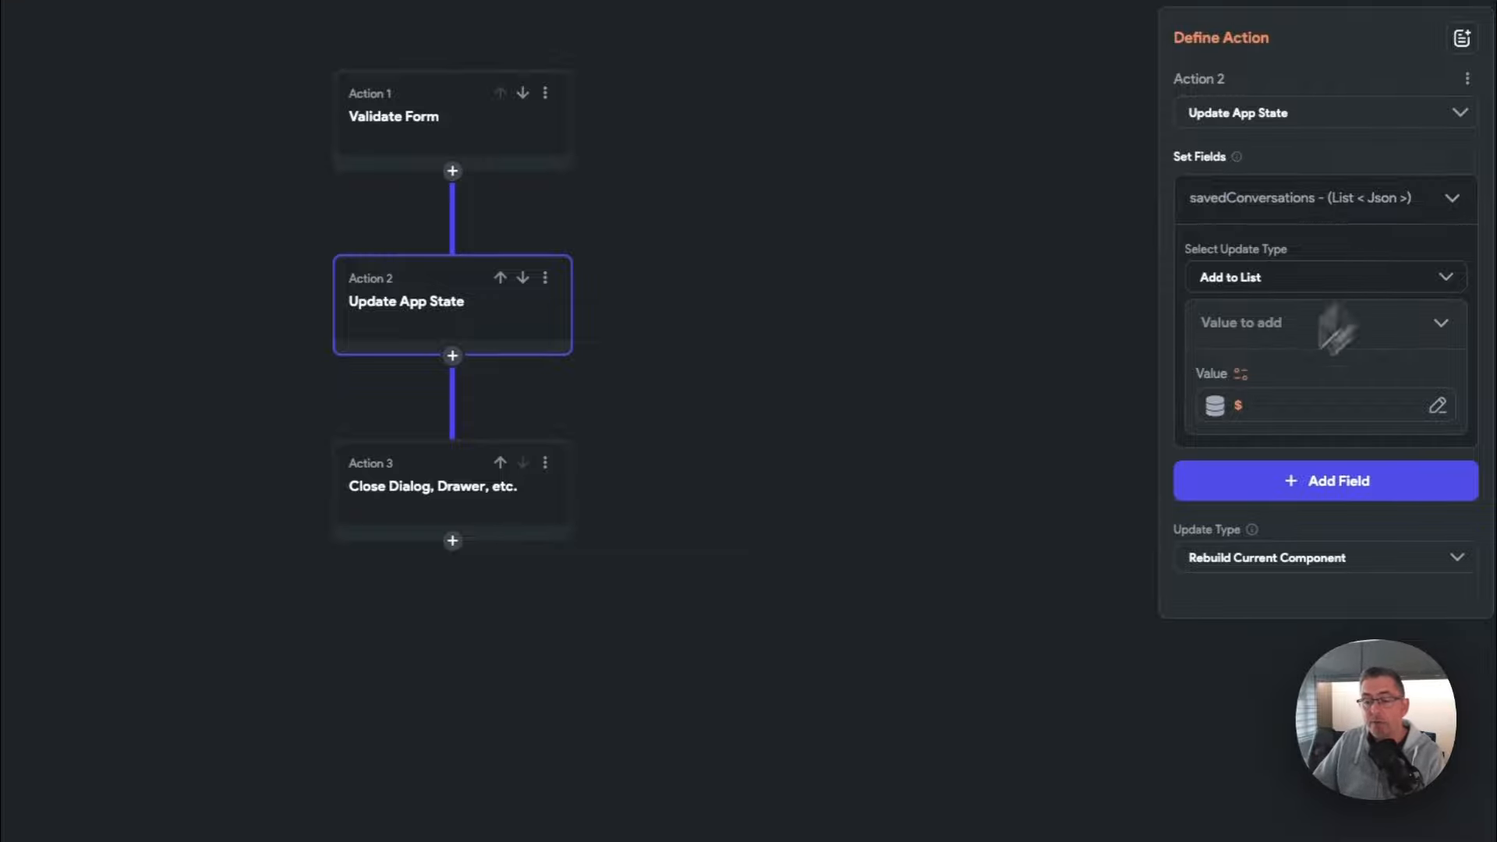
pyautogui.click(425, 497)
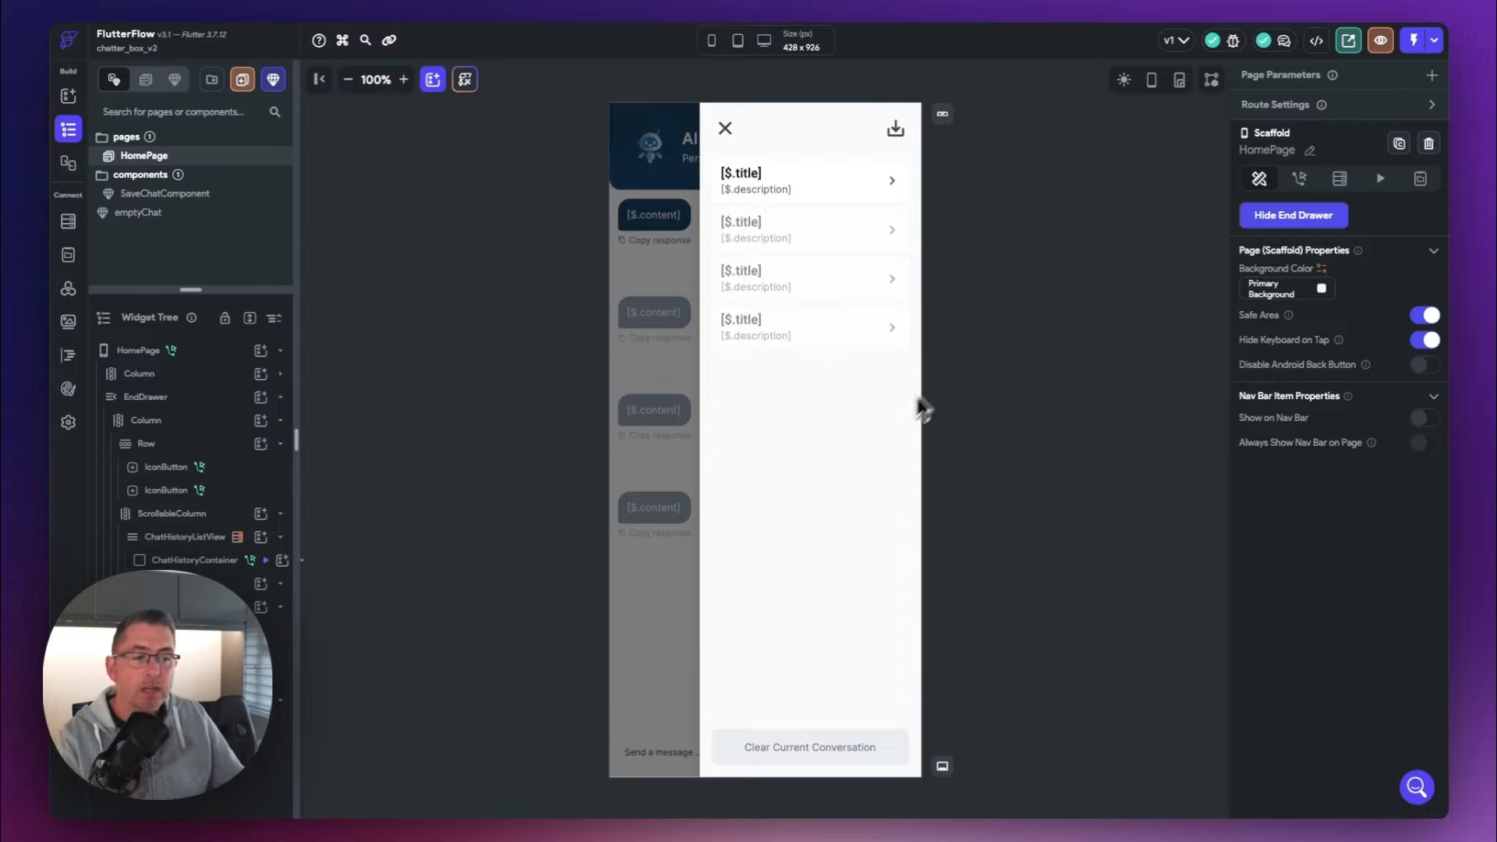
# Open the action flow of the first chat history entry's arrow icon and expand its currentConversation field
pyautogui.click(893, 182)
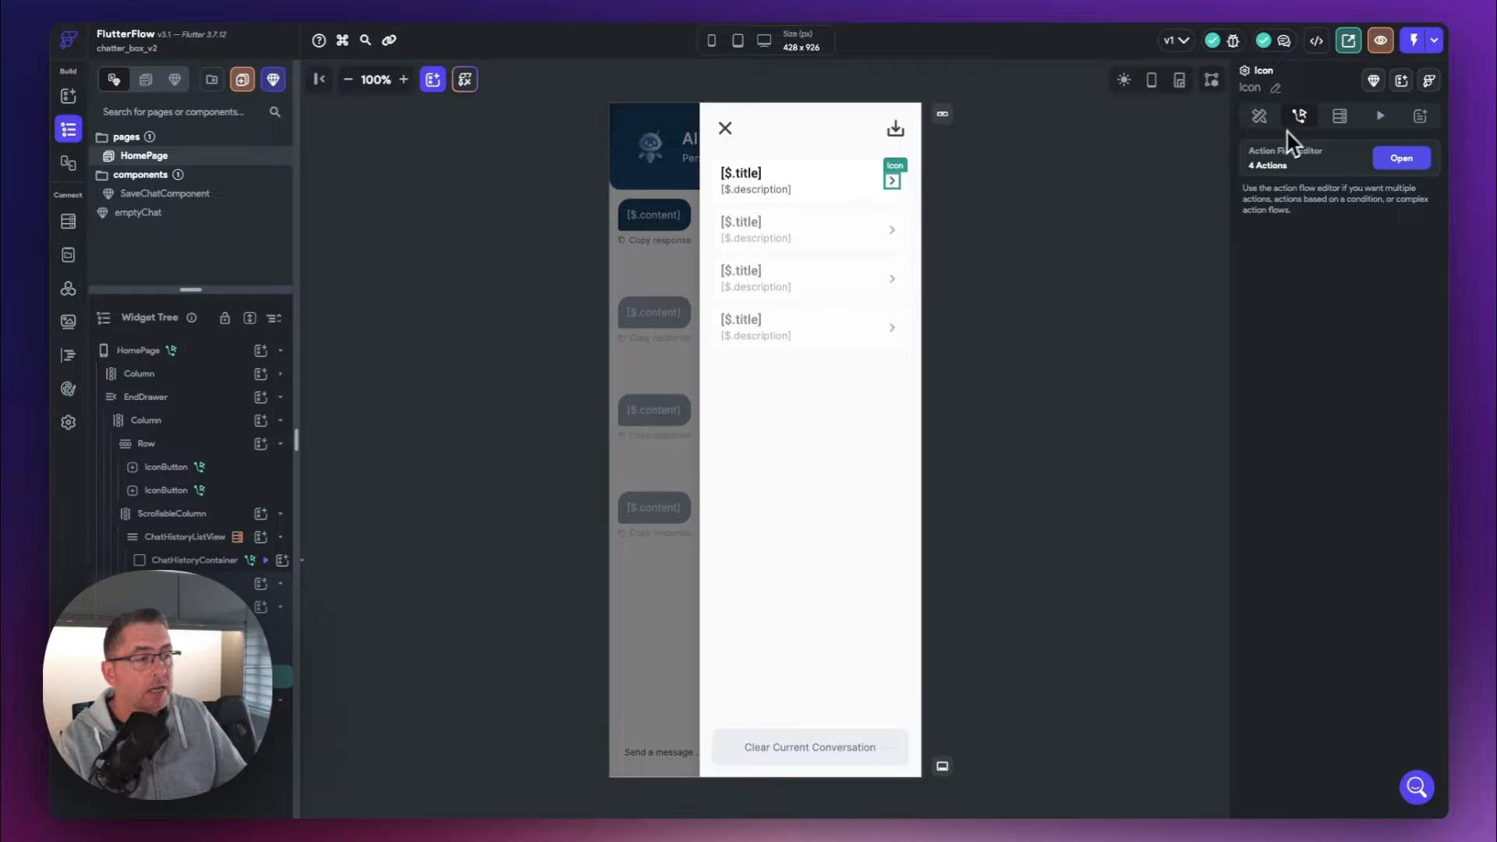
pyautogui.click(1401, 158)
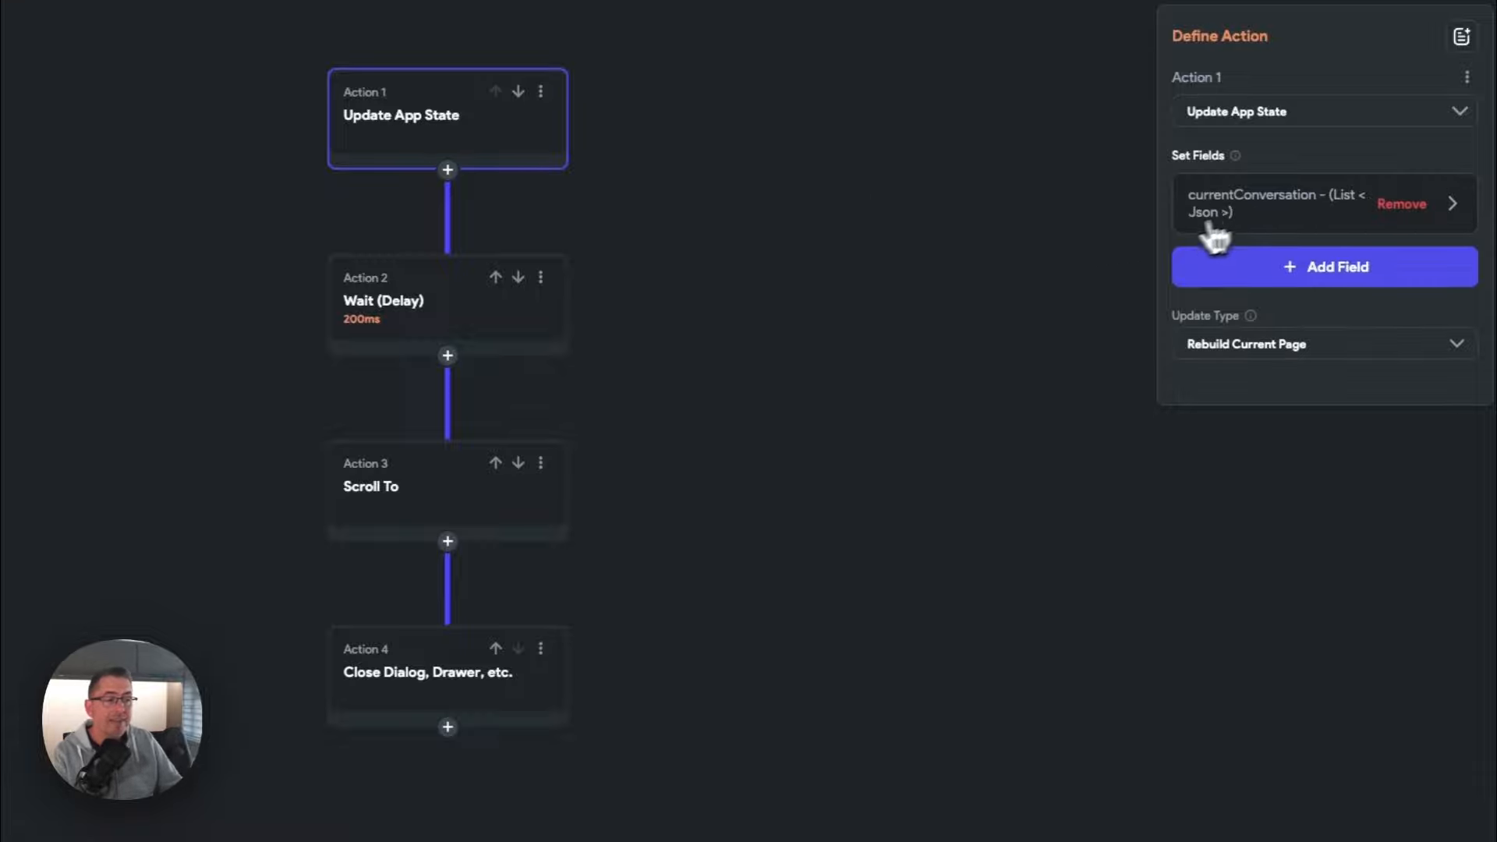
pyautogui.click(1286, 208)
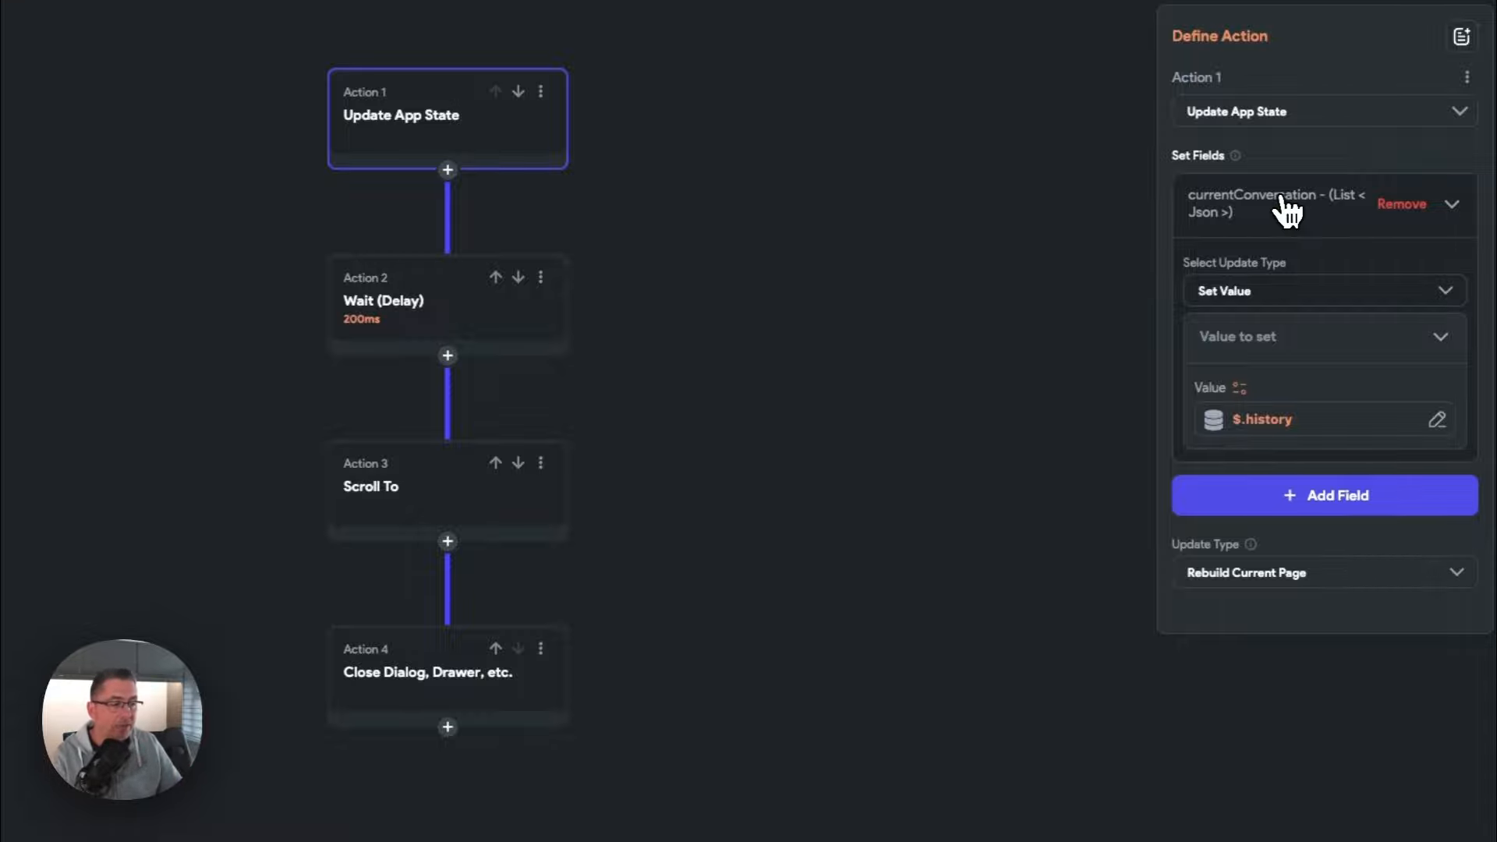
# Examine the variable source and JSON path behind the value set for currentConversation, and cancel the variable dialog
pyautogui.click(1284, 407)
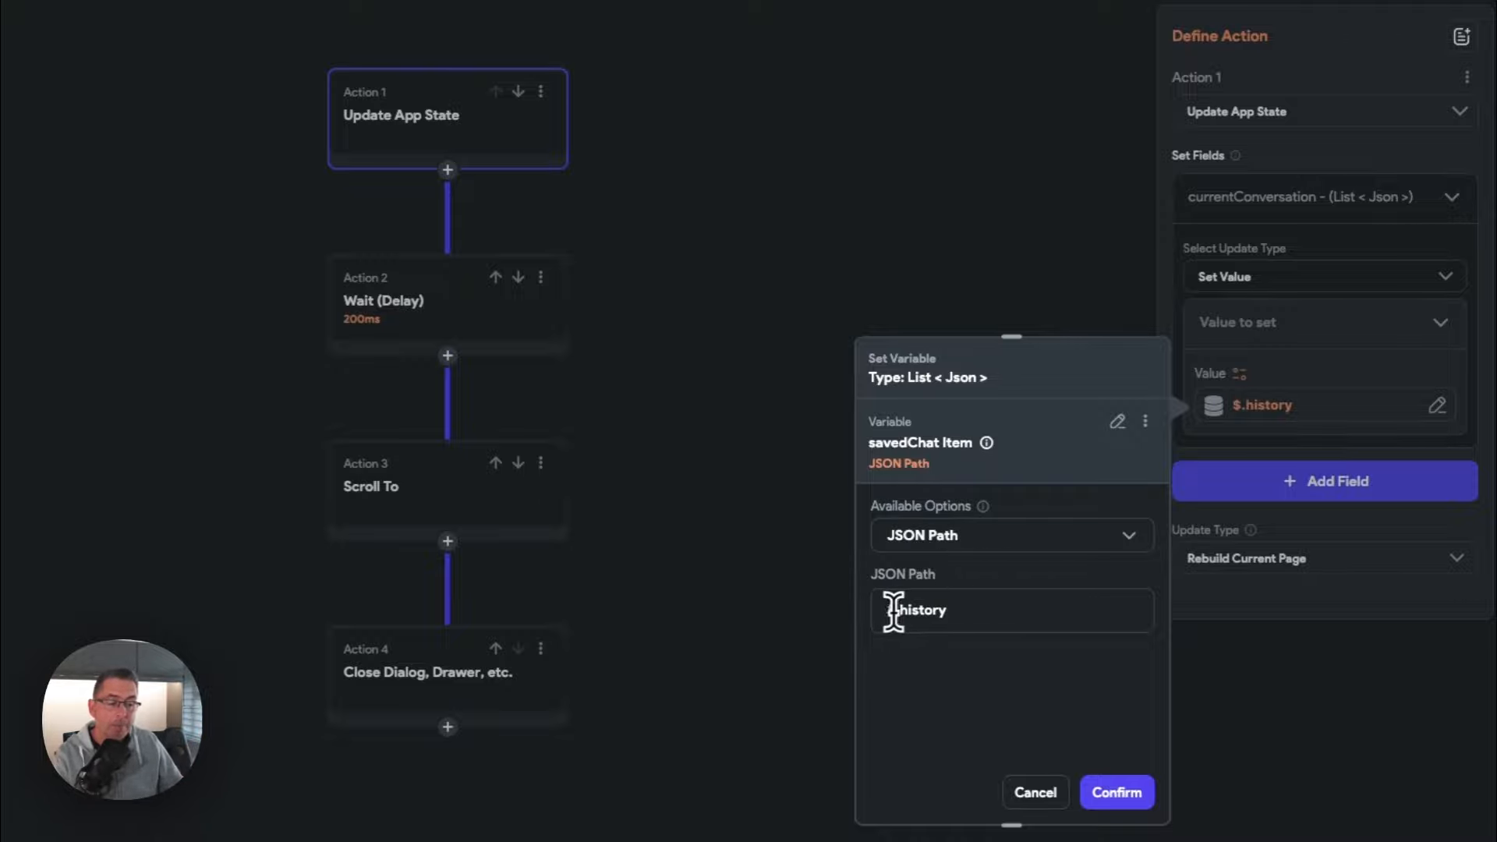
pyautogui.moveTo(889, 611); pyautogui.dragTo(952, 610)
pyautogui.click(954, 611)
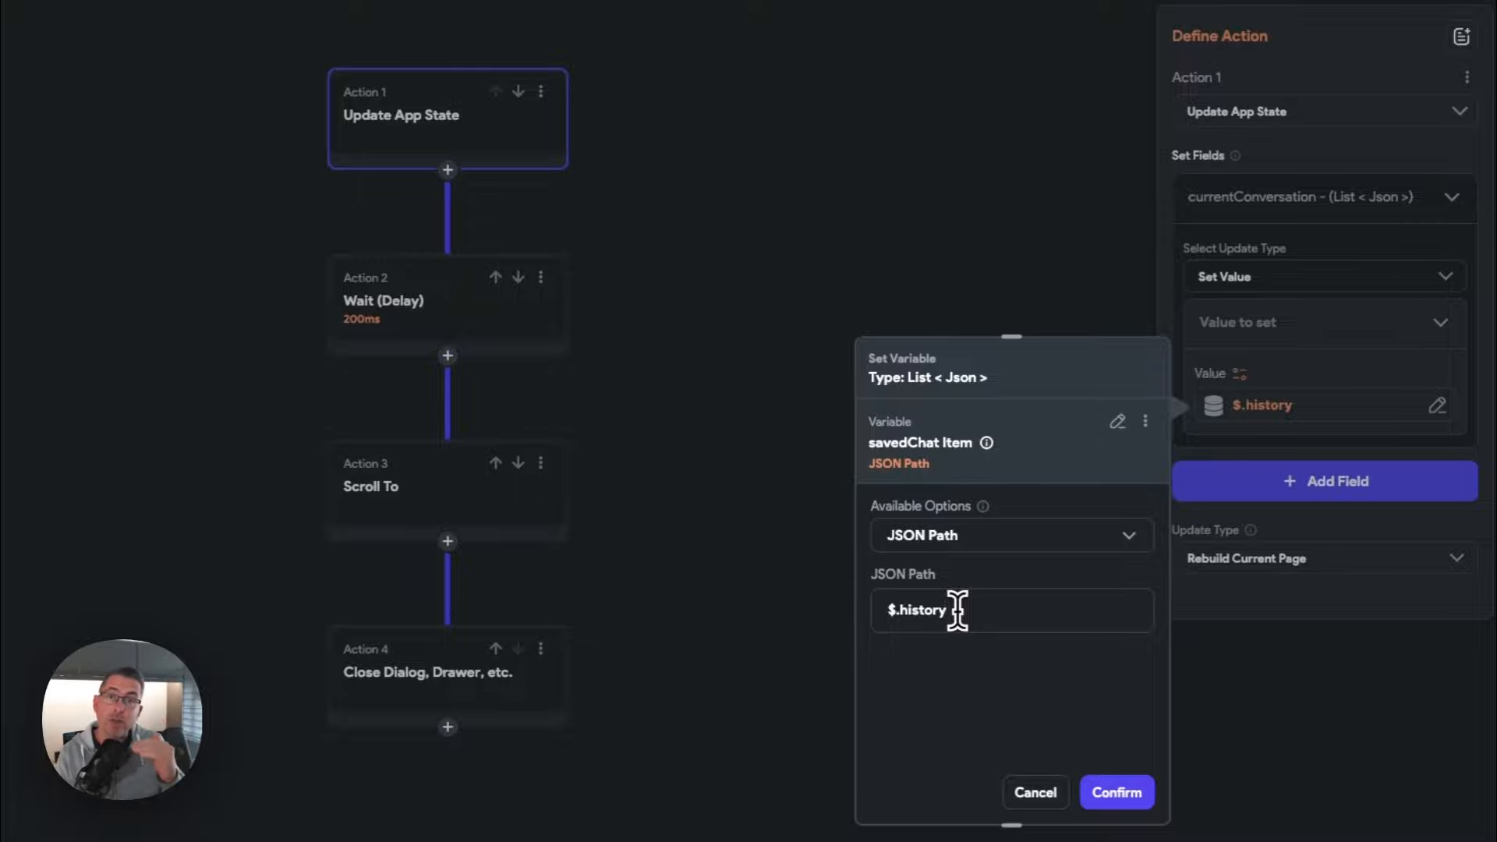
pyautogui.moveTo(952, 610); pyautogui.dragTo(892, 608)
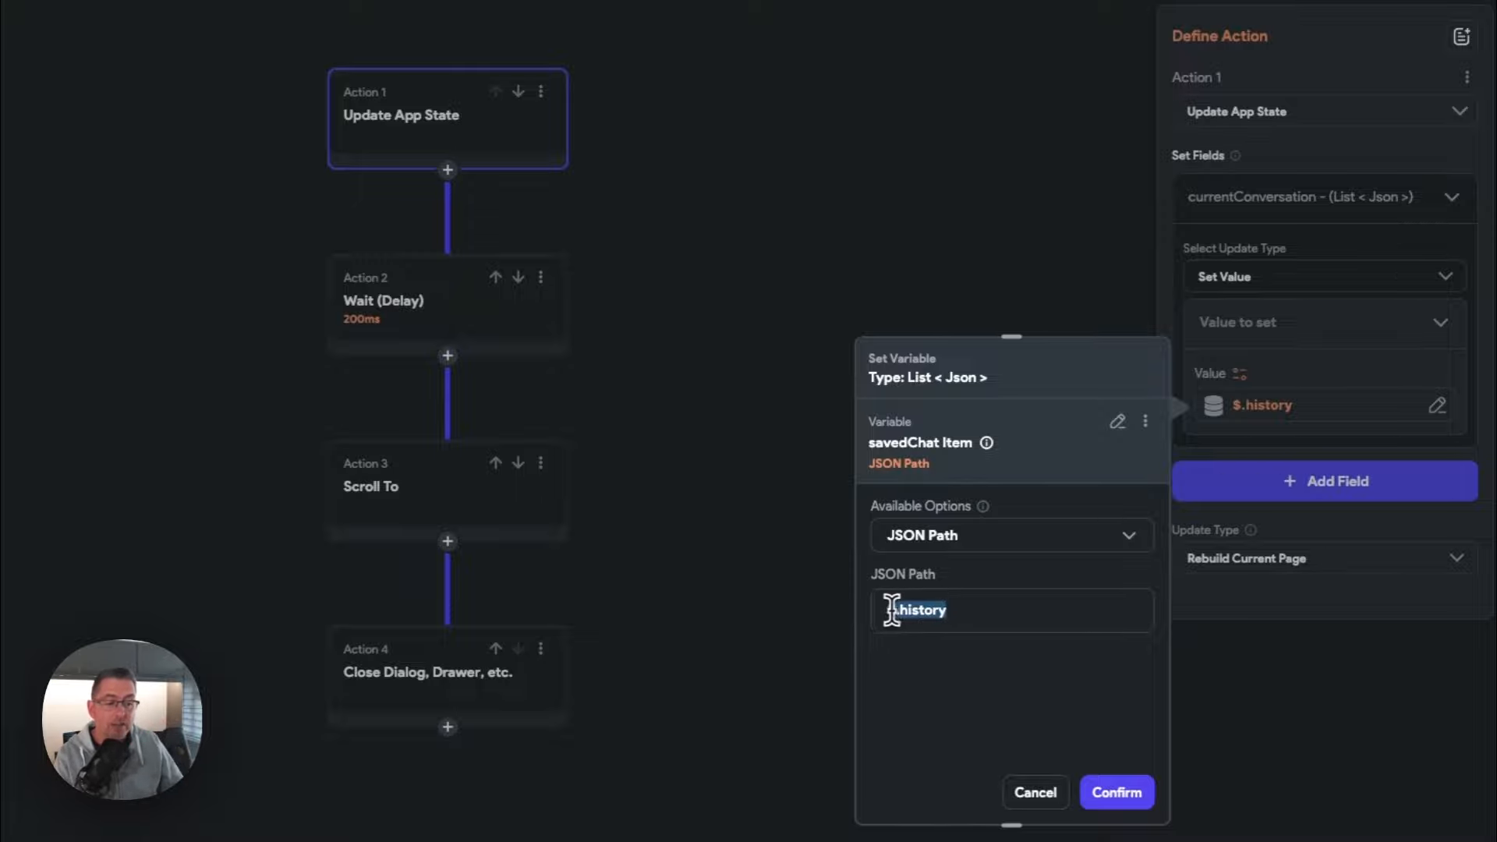
pyautogui.click(986, 611)
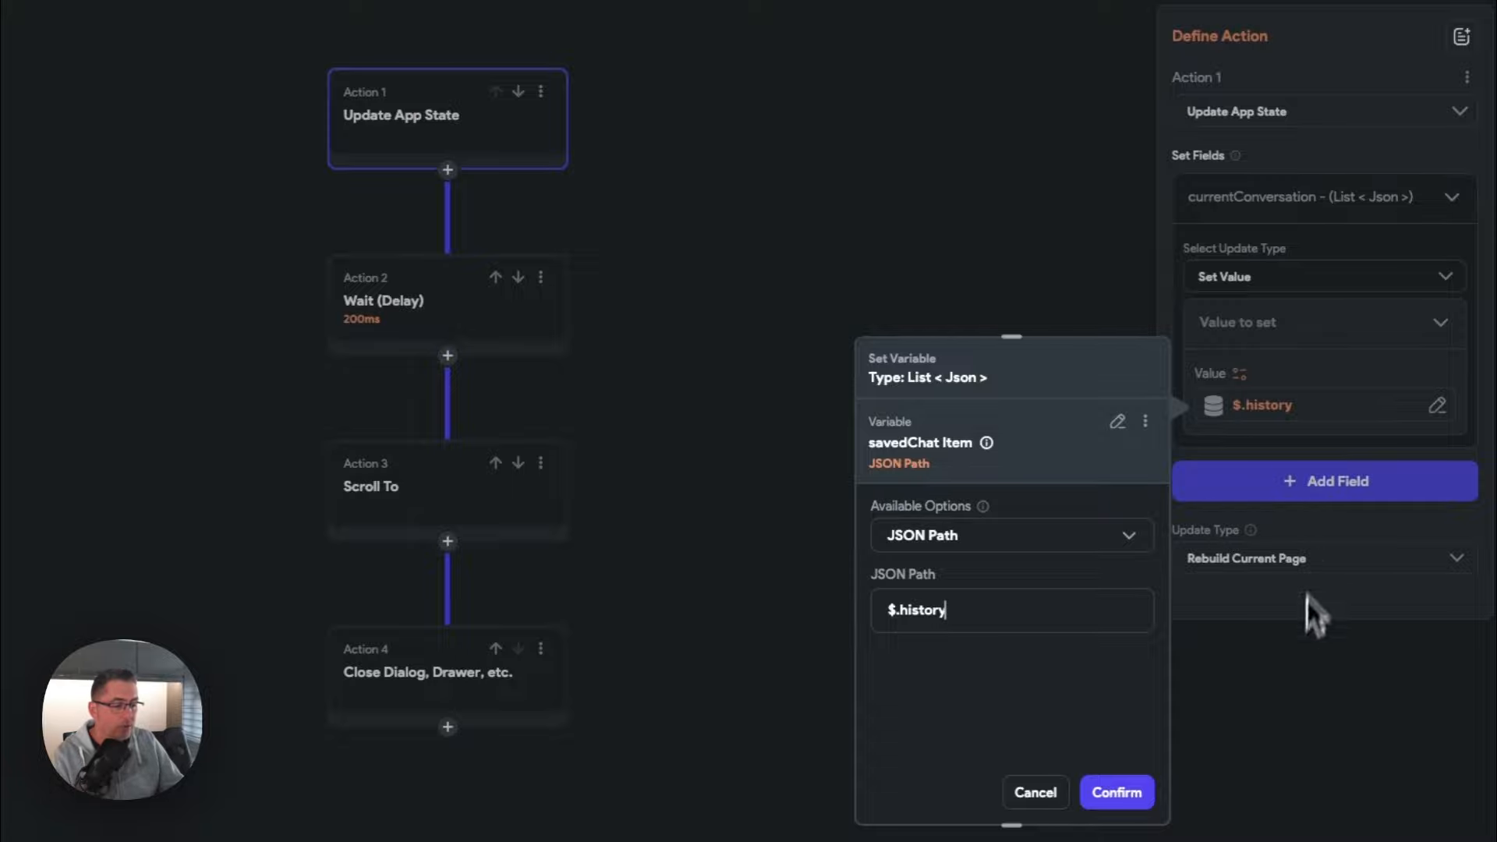
pyautogui.click(1037, 795)
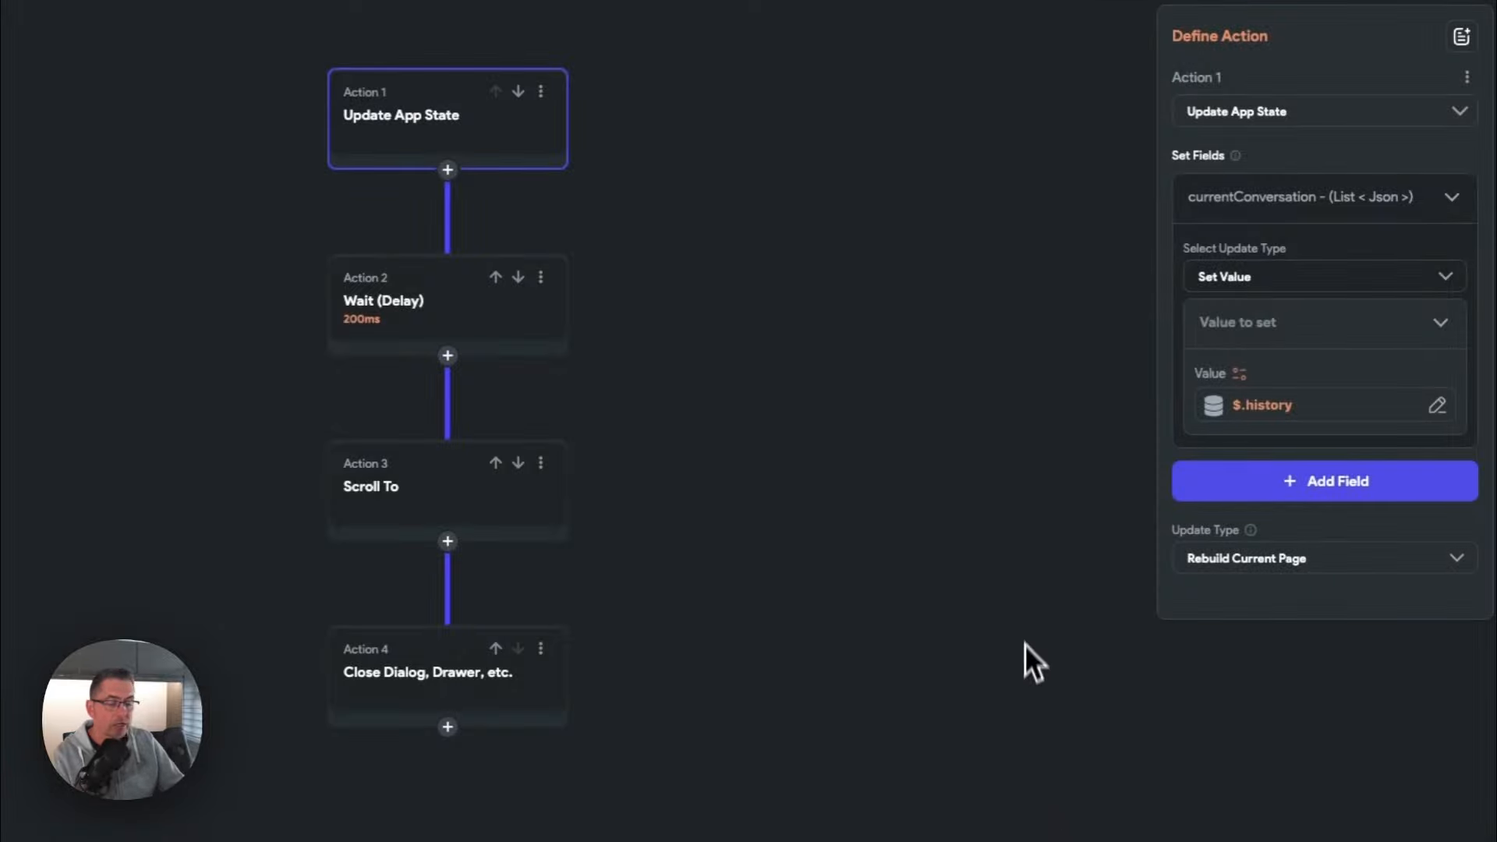
# Check the settings of the Wait, Scroll To and Close Dialog actions in the arrow icon's flow
pyautogui.click(435, 316)
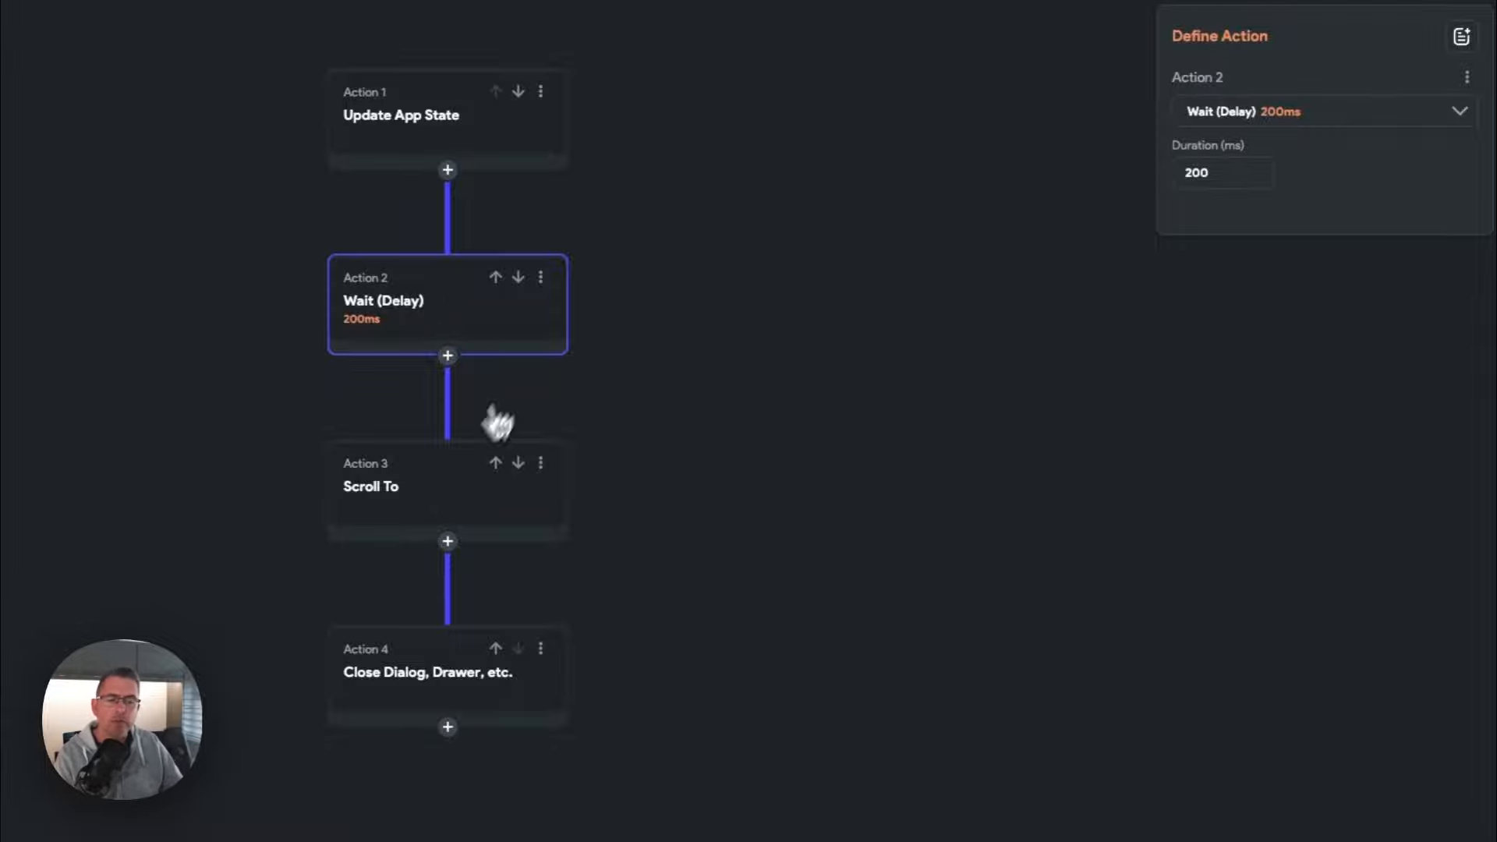
pyautogui.click(395, 502)
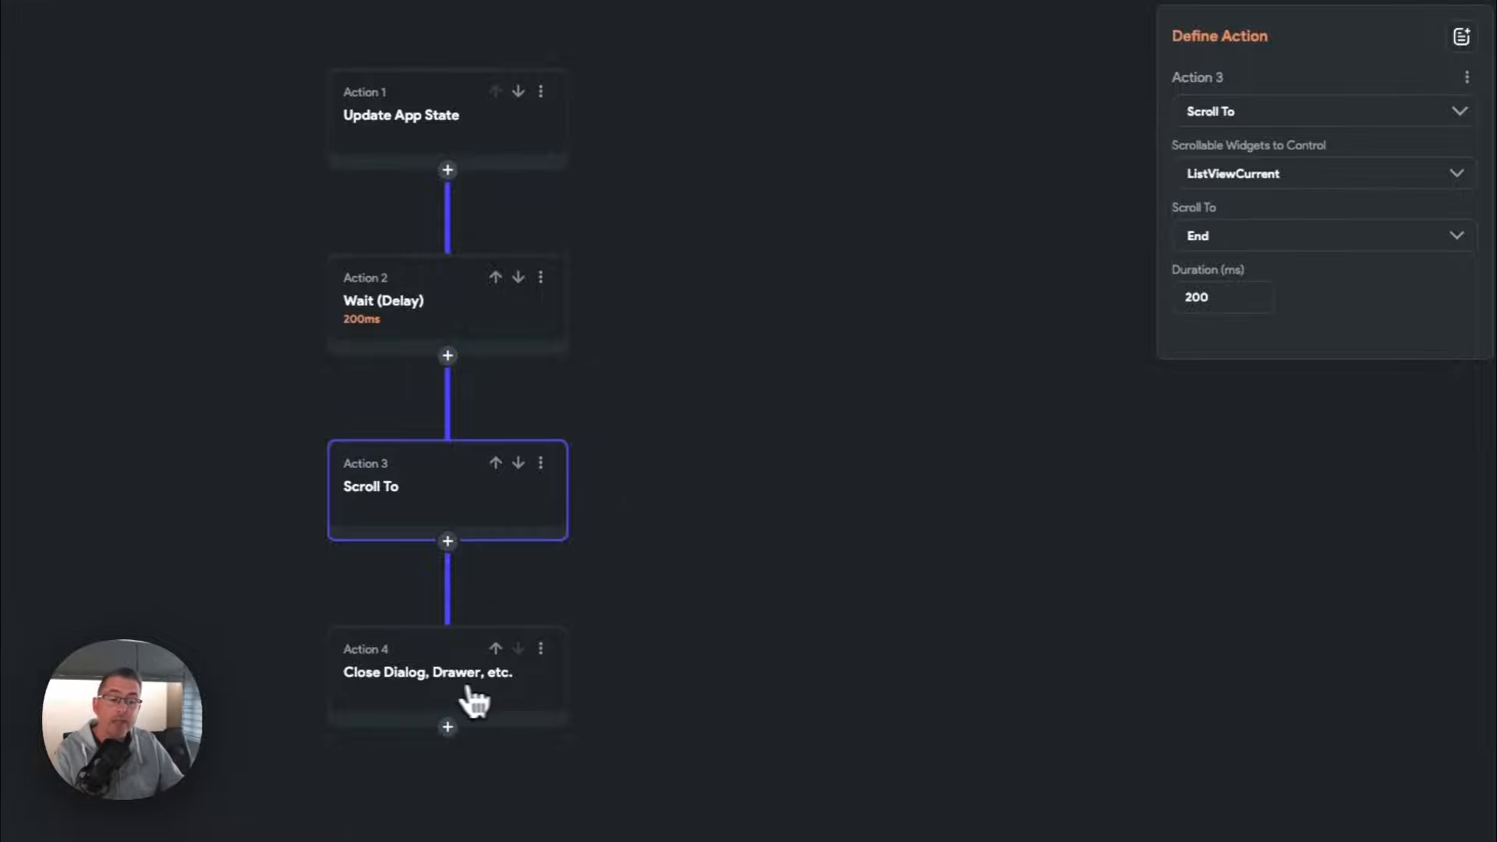
pyautogui.click(432, 686)
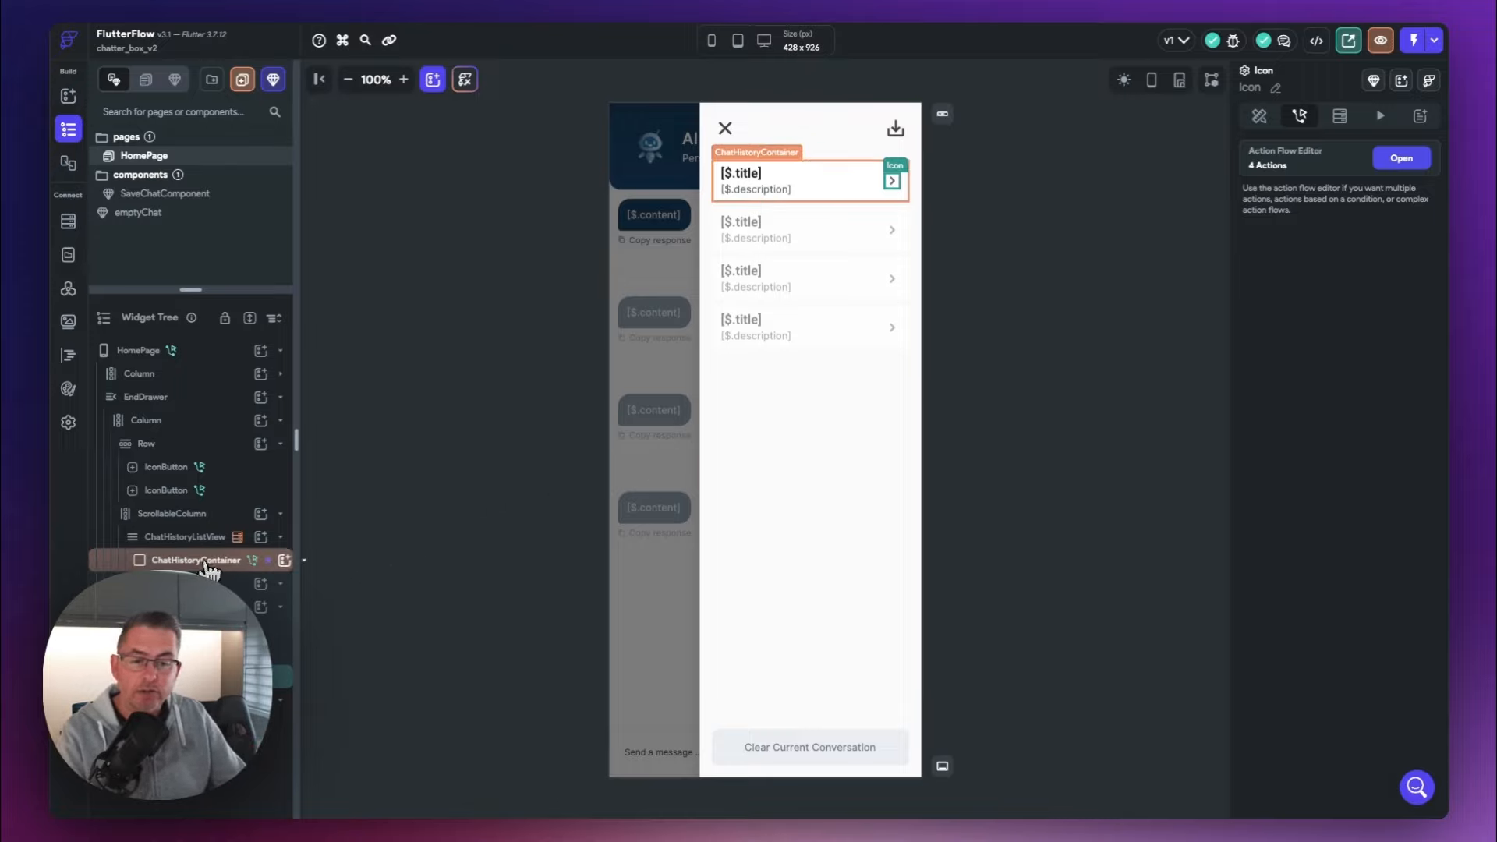
# Open ChatHistoryContainer's action flow and go through its double-tap and long-press triggers
pyautogui.click(208, 566)
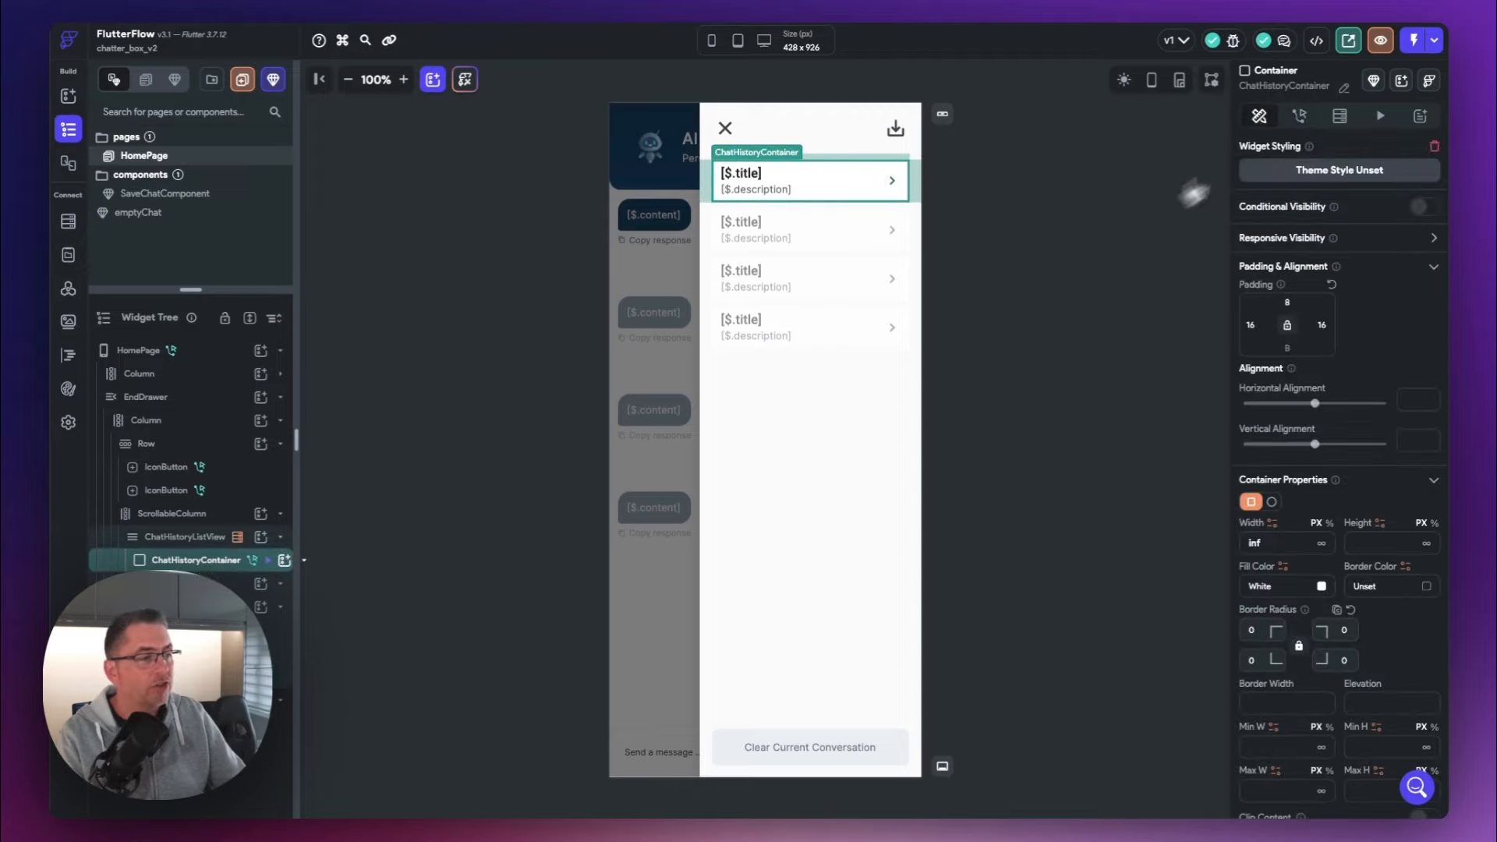
pyautogui.click(1297, 121)
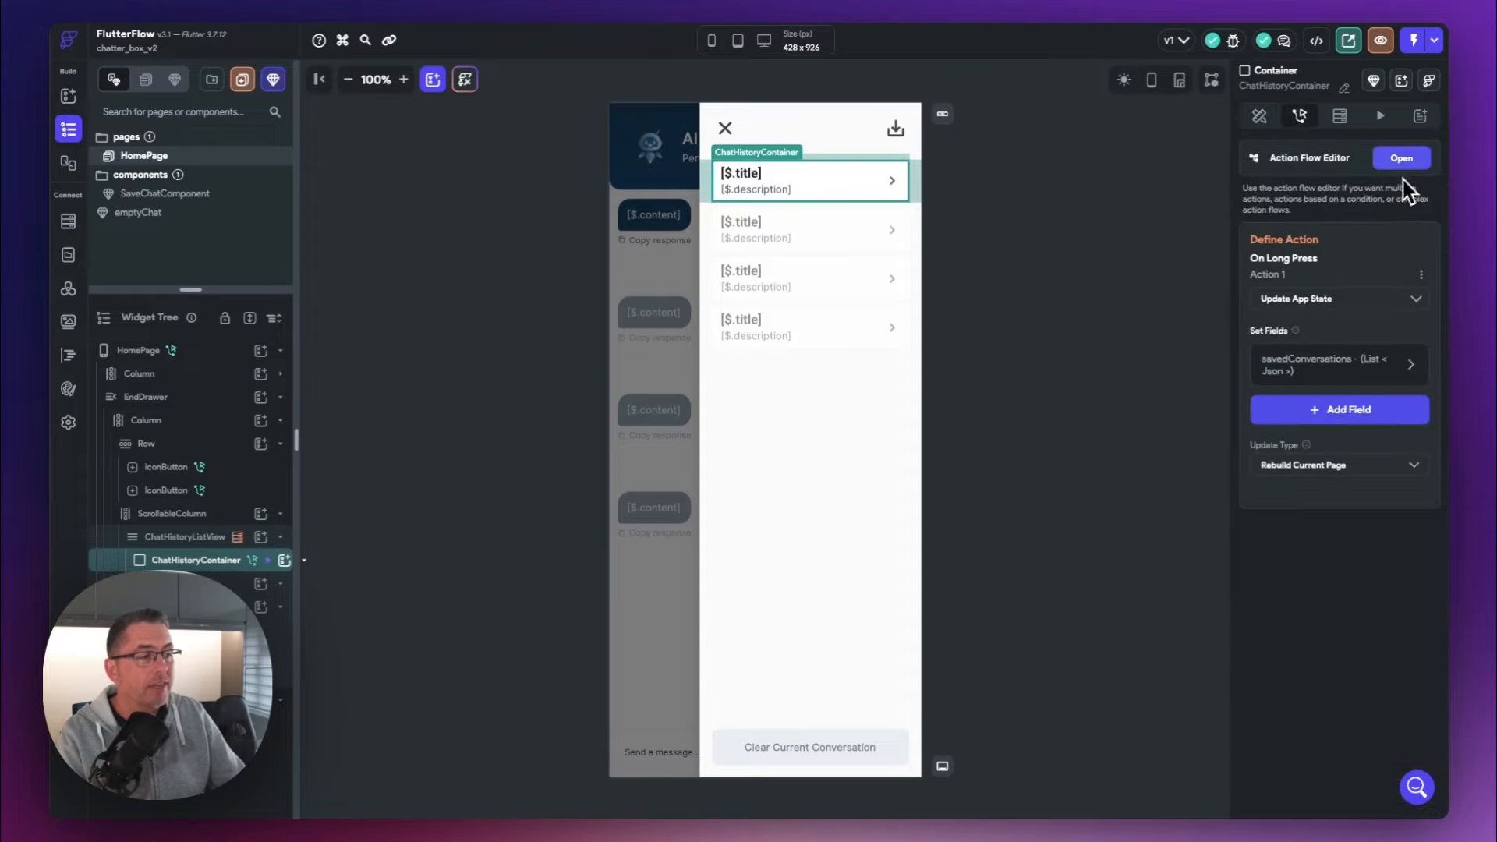
pyautogui.click(1402, 158)
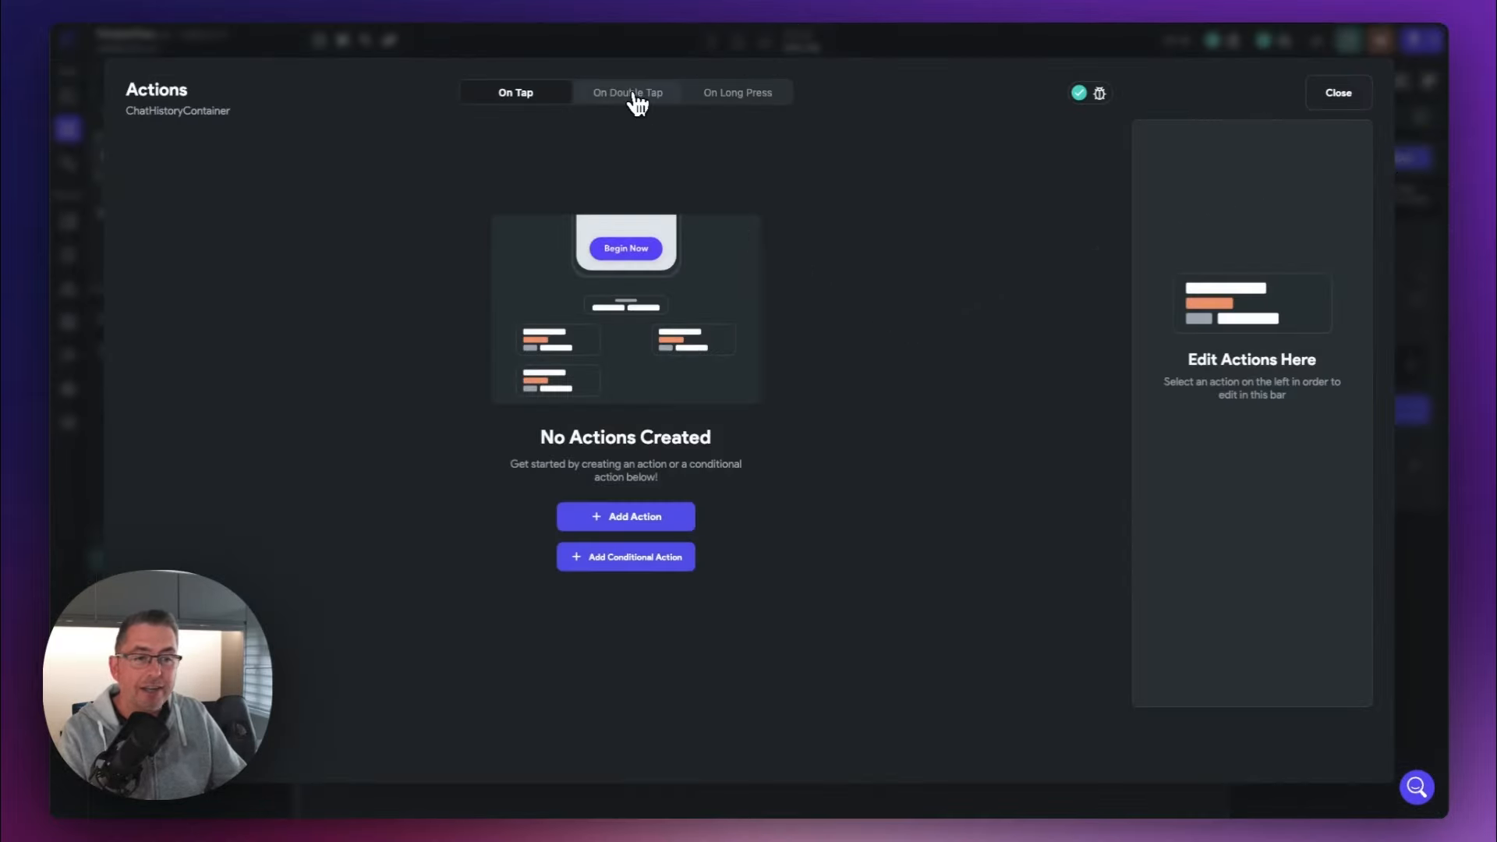
pyautogui.click(635, 100)
pyautogui.click(722, 100)
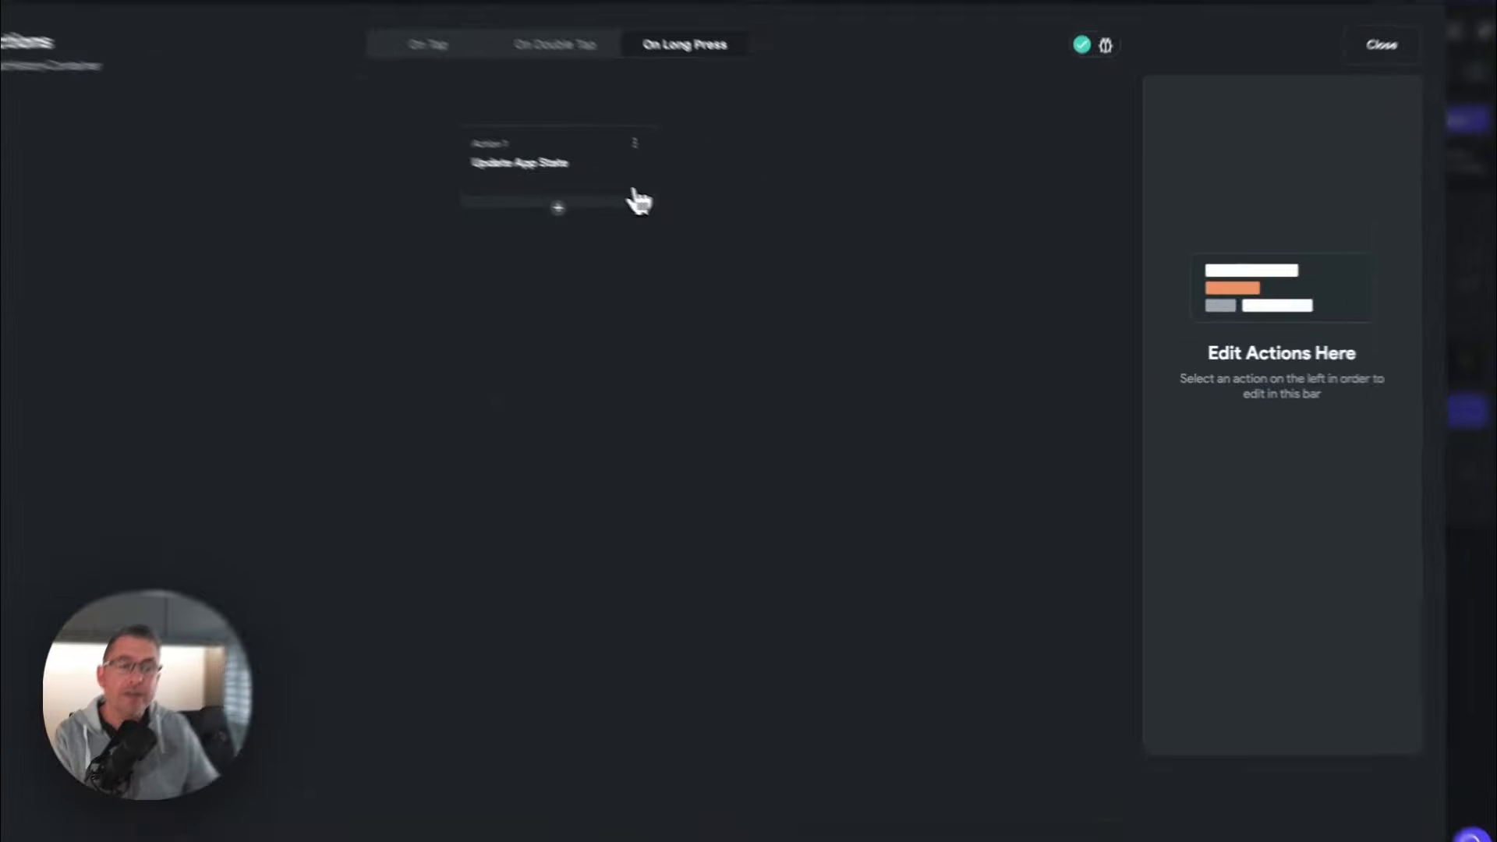
# Examine how the long-press Update App State action changes savedConversations, and close the action flow editor
pyautogui.click(494, 141)
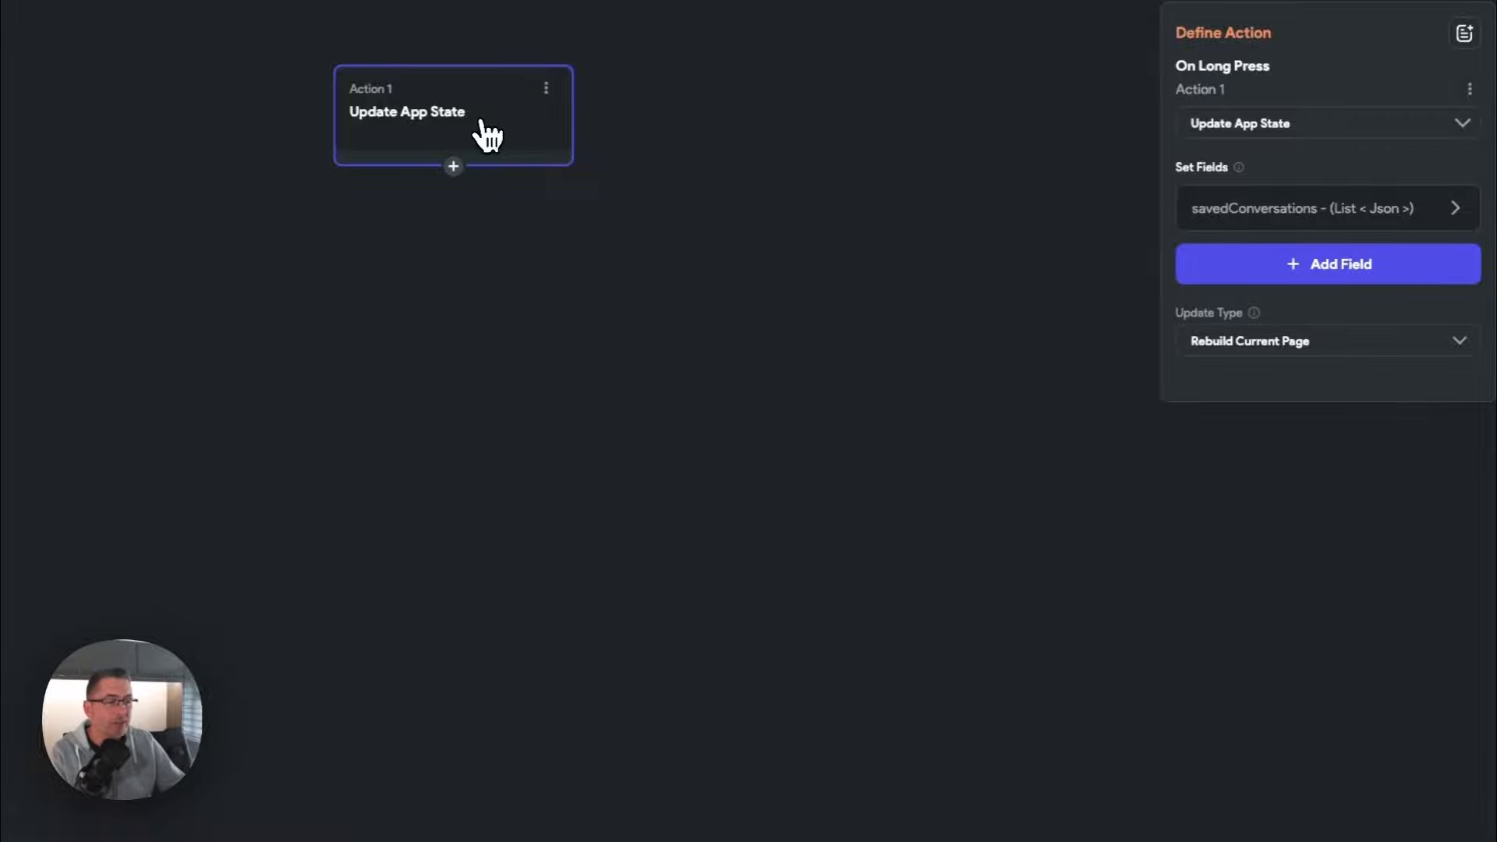
pyautogui.click(1296, 223)
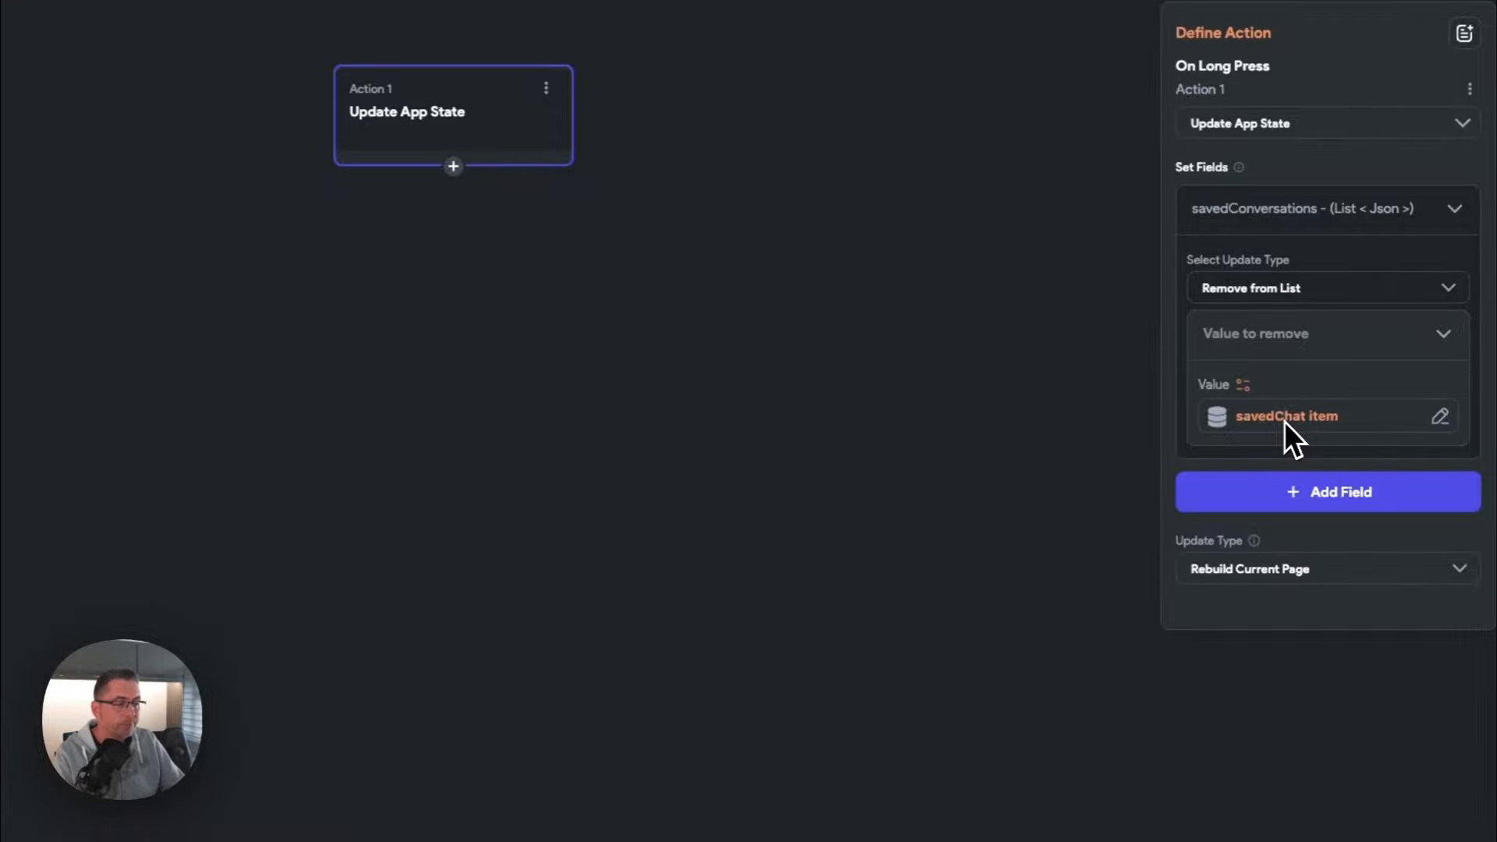
pyautogui.click(1339, 91)
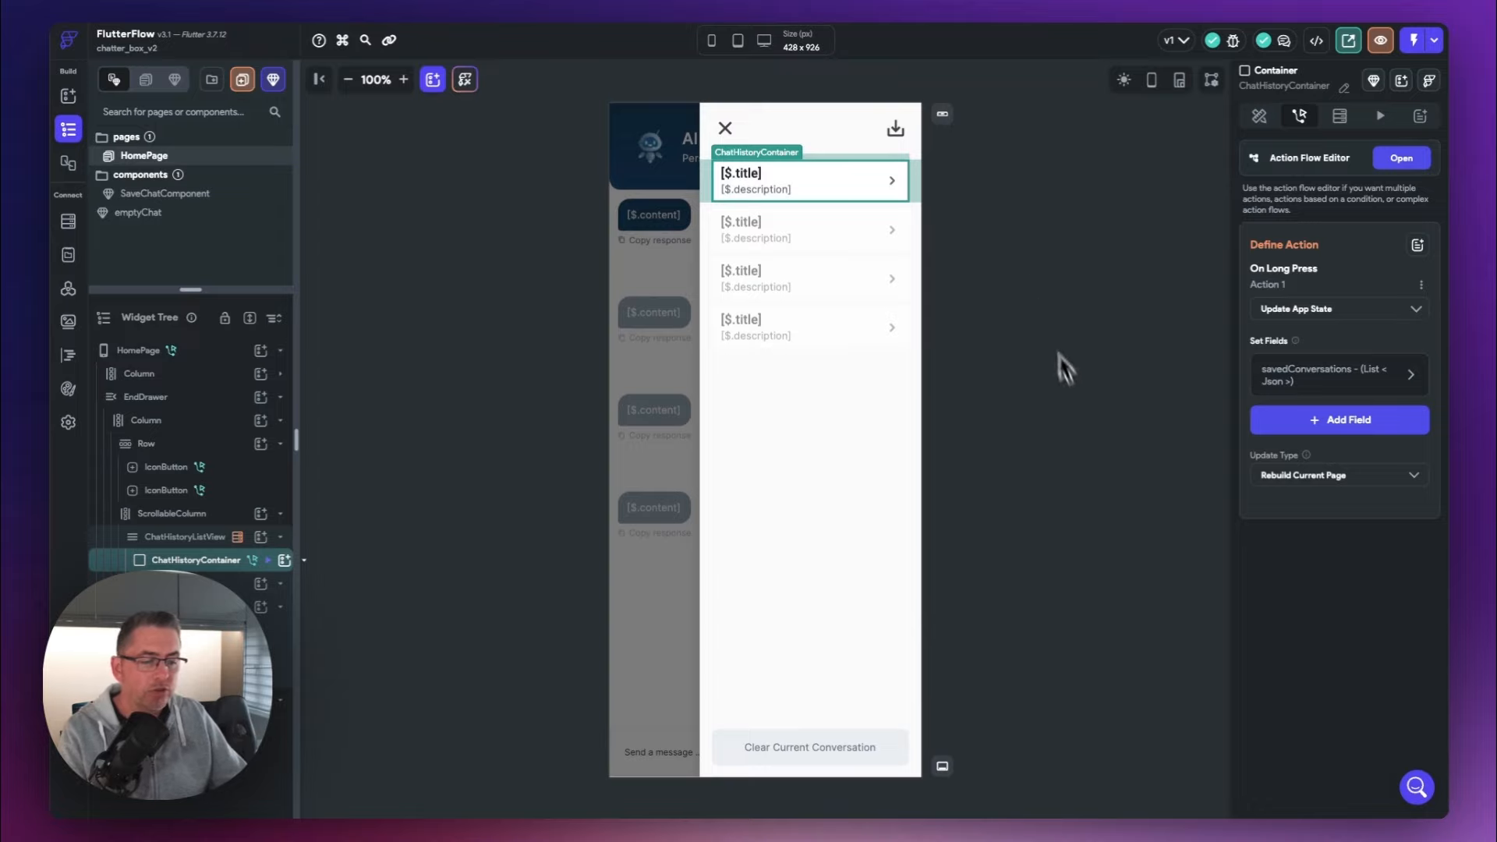
# Open the Clear Current Conversation button's action flow and inspect how it updates currentConversation
pyautogui.click(848, 760)
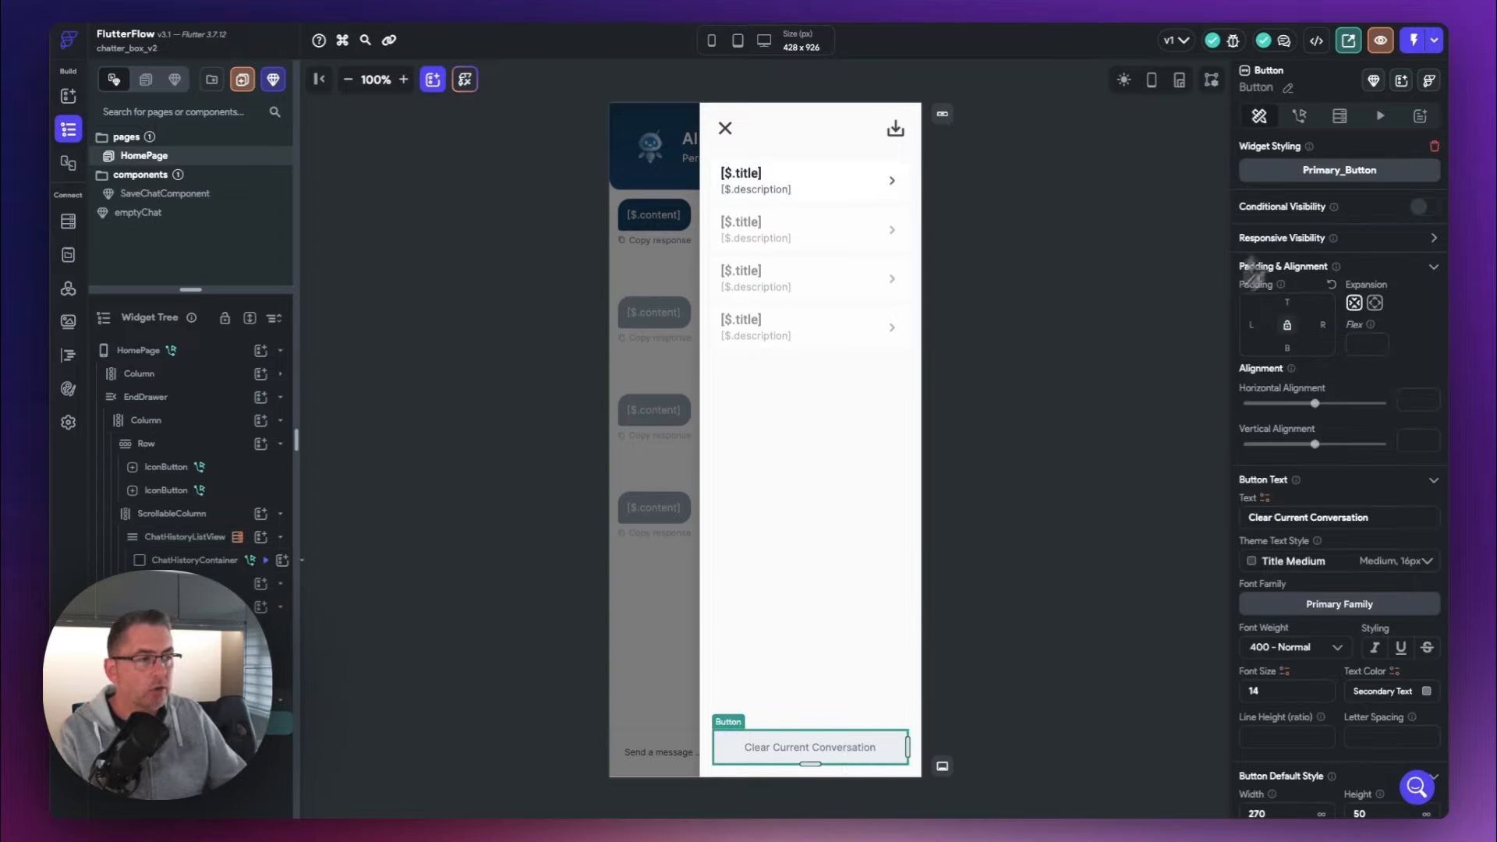
pyautogui.click(1299, 116)
pyautogui.click(1396, 159)
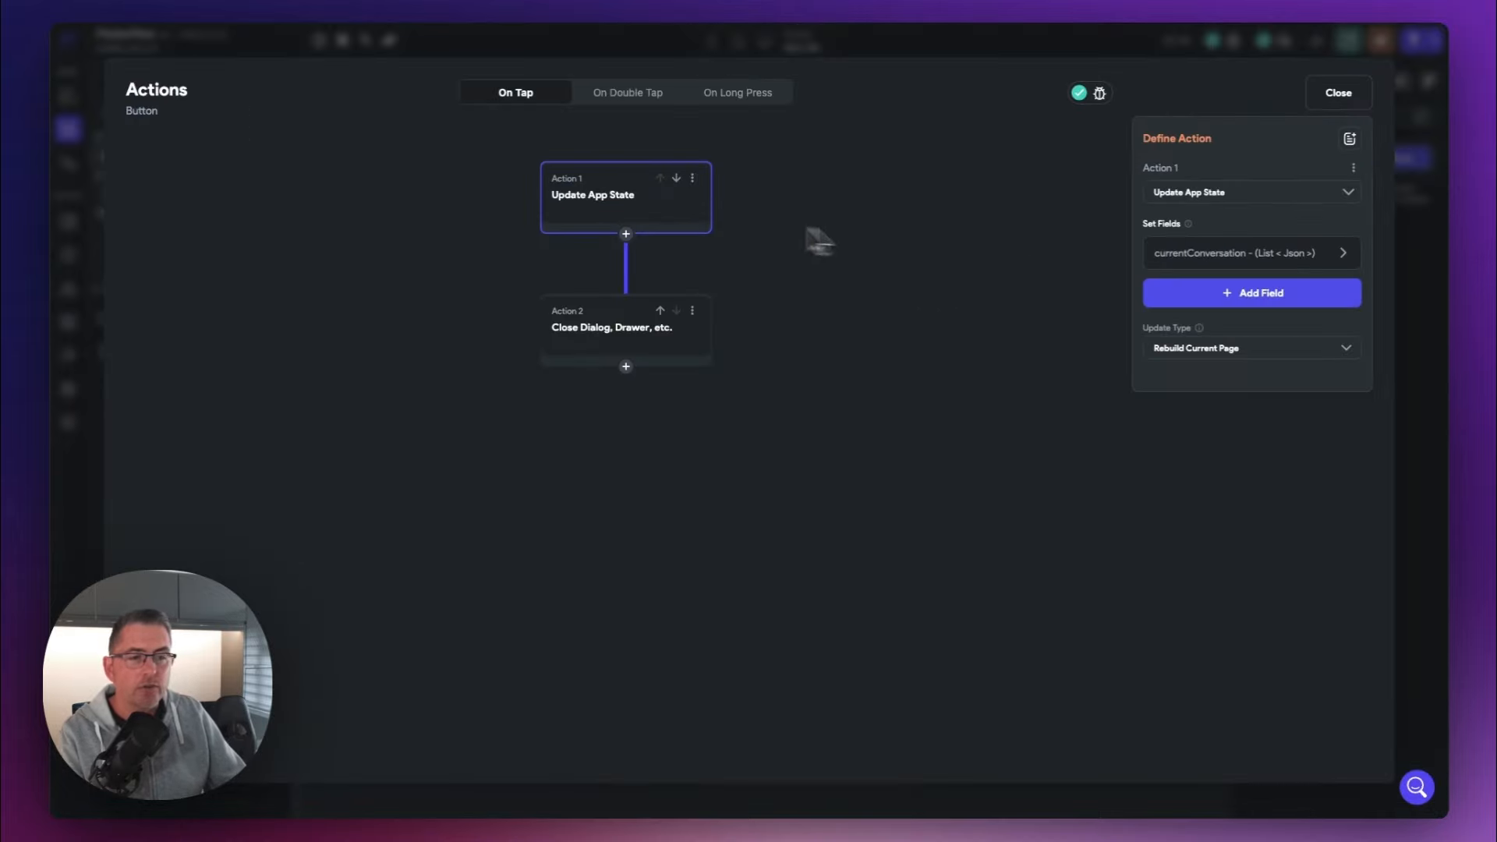
pyautogui.click(1245, 265)
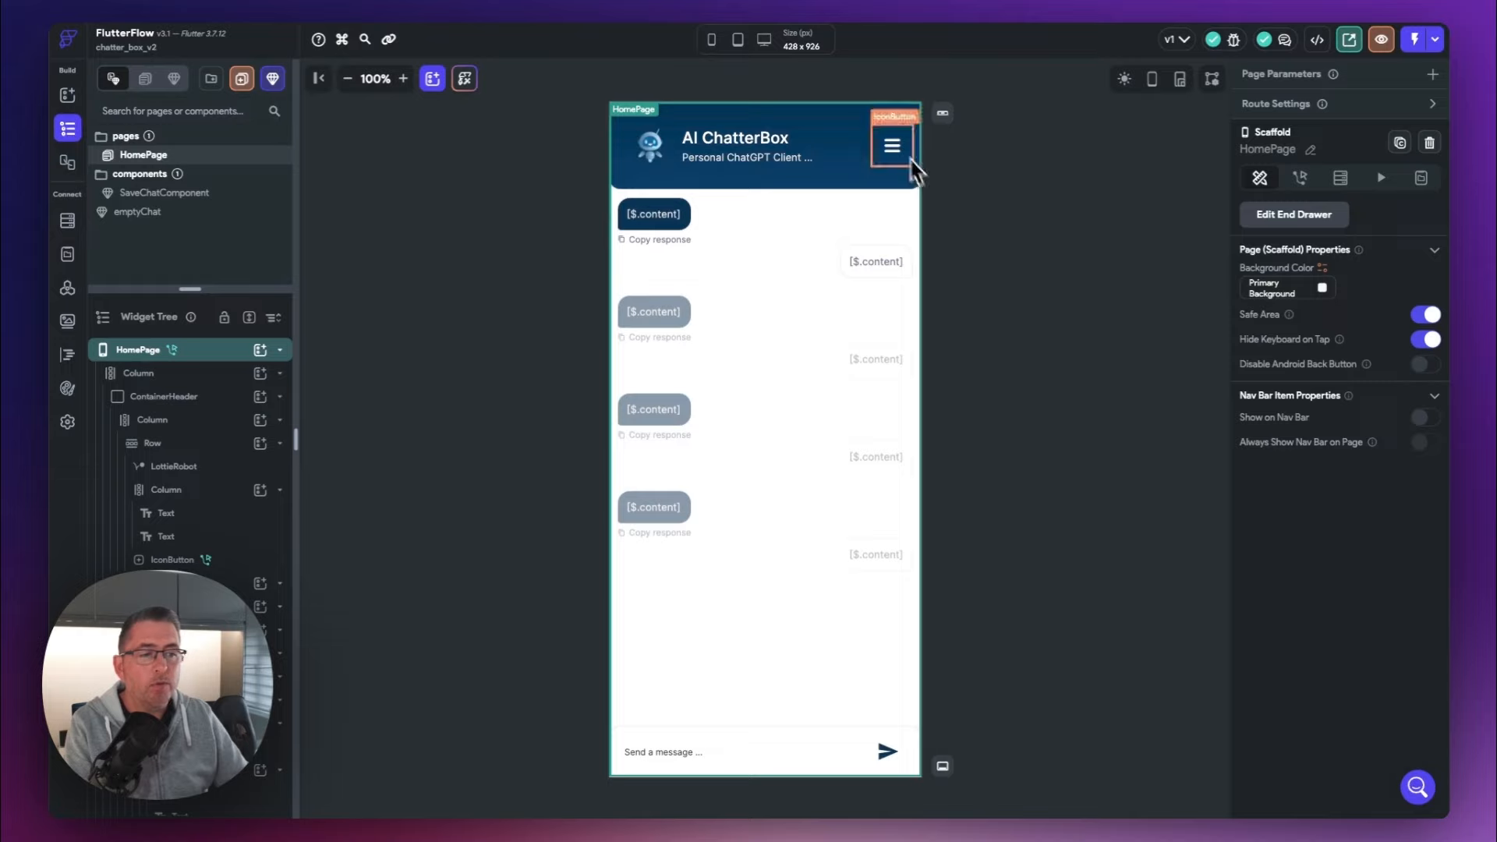
# Check the on-tap action of the menu icon button in the HomePage header
pyautogui.click(891, 145)
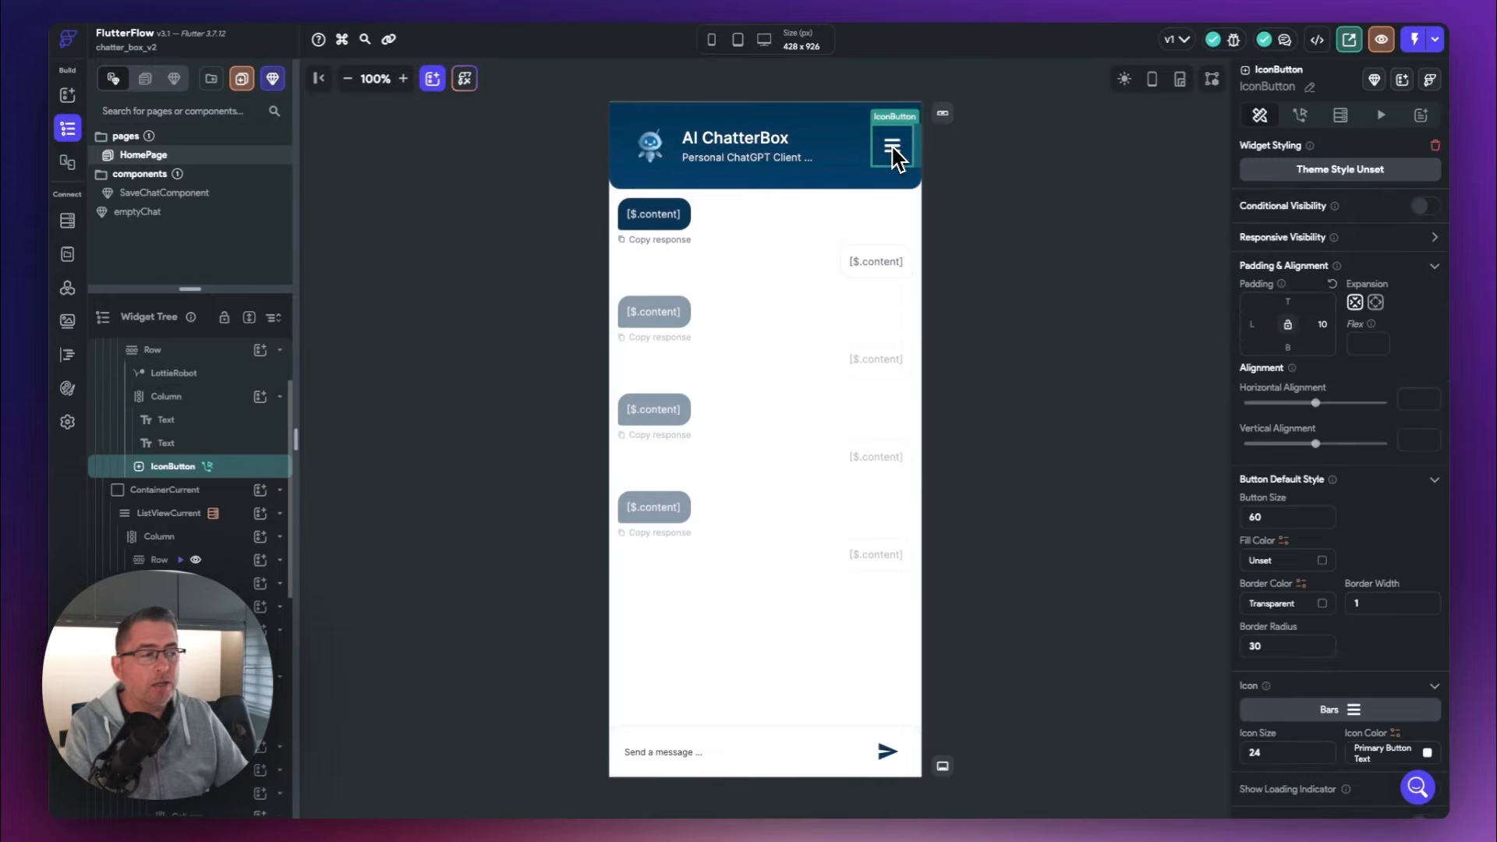
pyautogui.click(1300, 116)
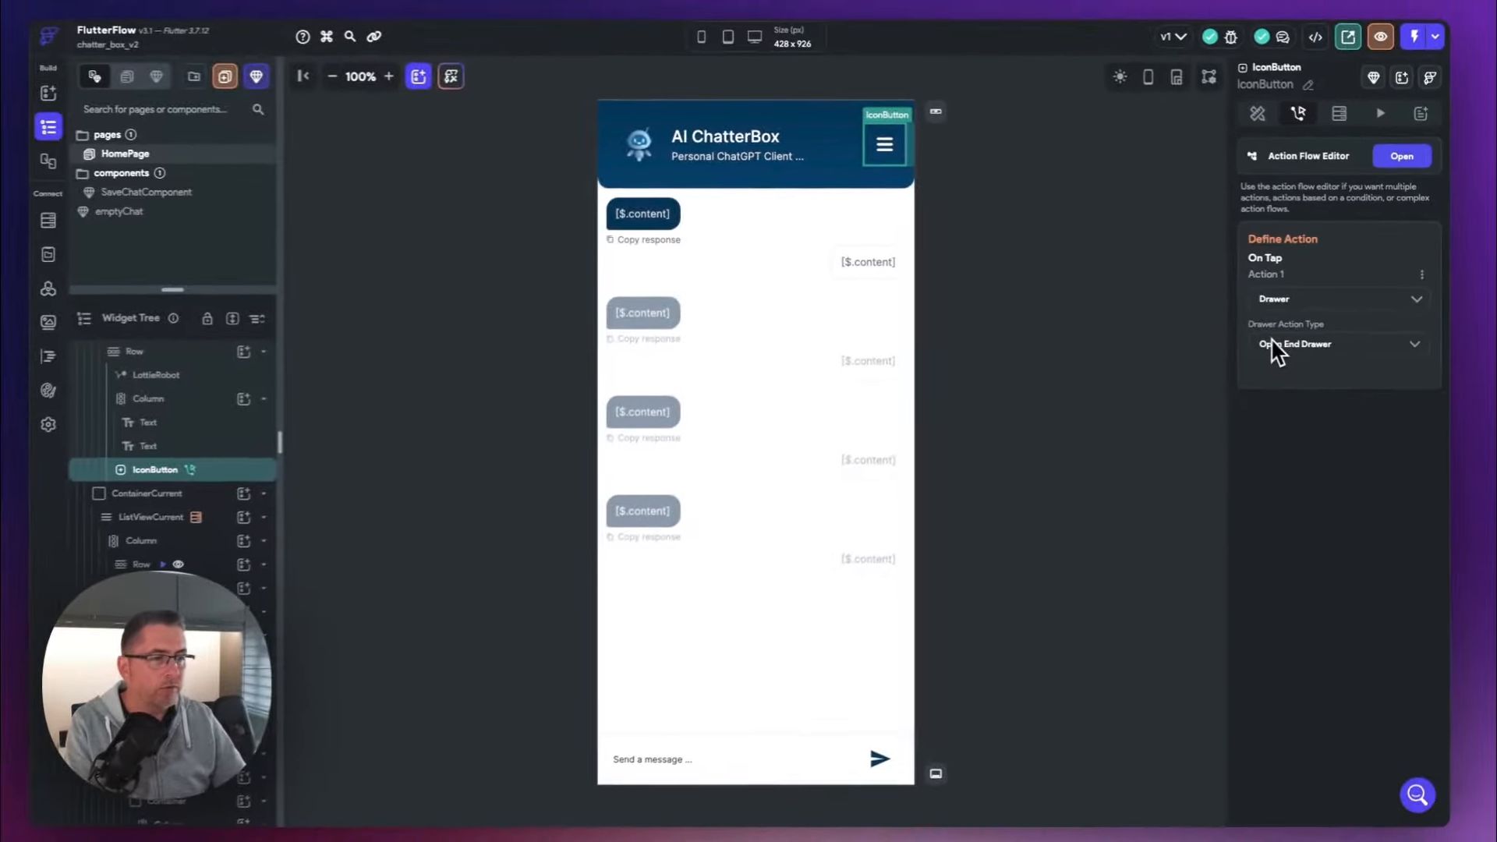
# Open the Copy response row's action flow, review its Copy to Clipboard action, and close the editor
pyautogui.click(627, 241)
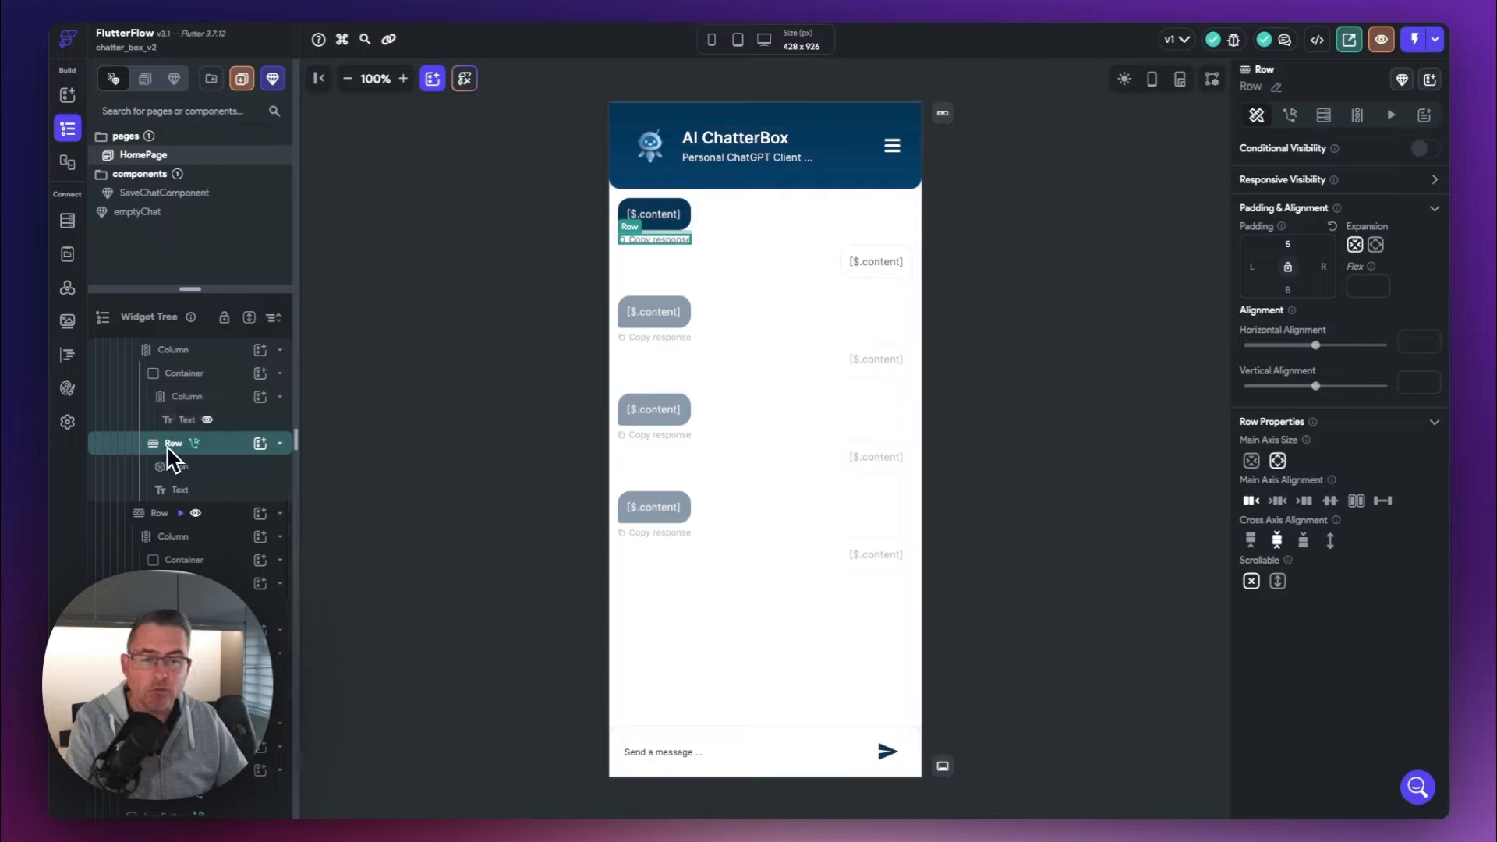
pyautogui.click(1292, 117)
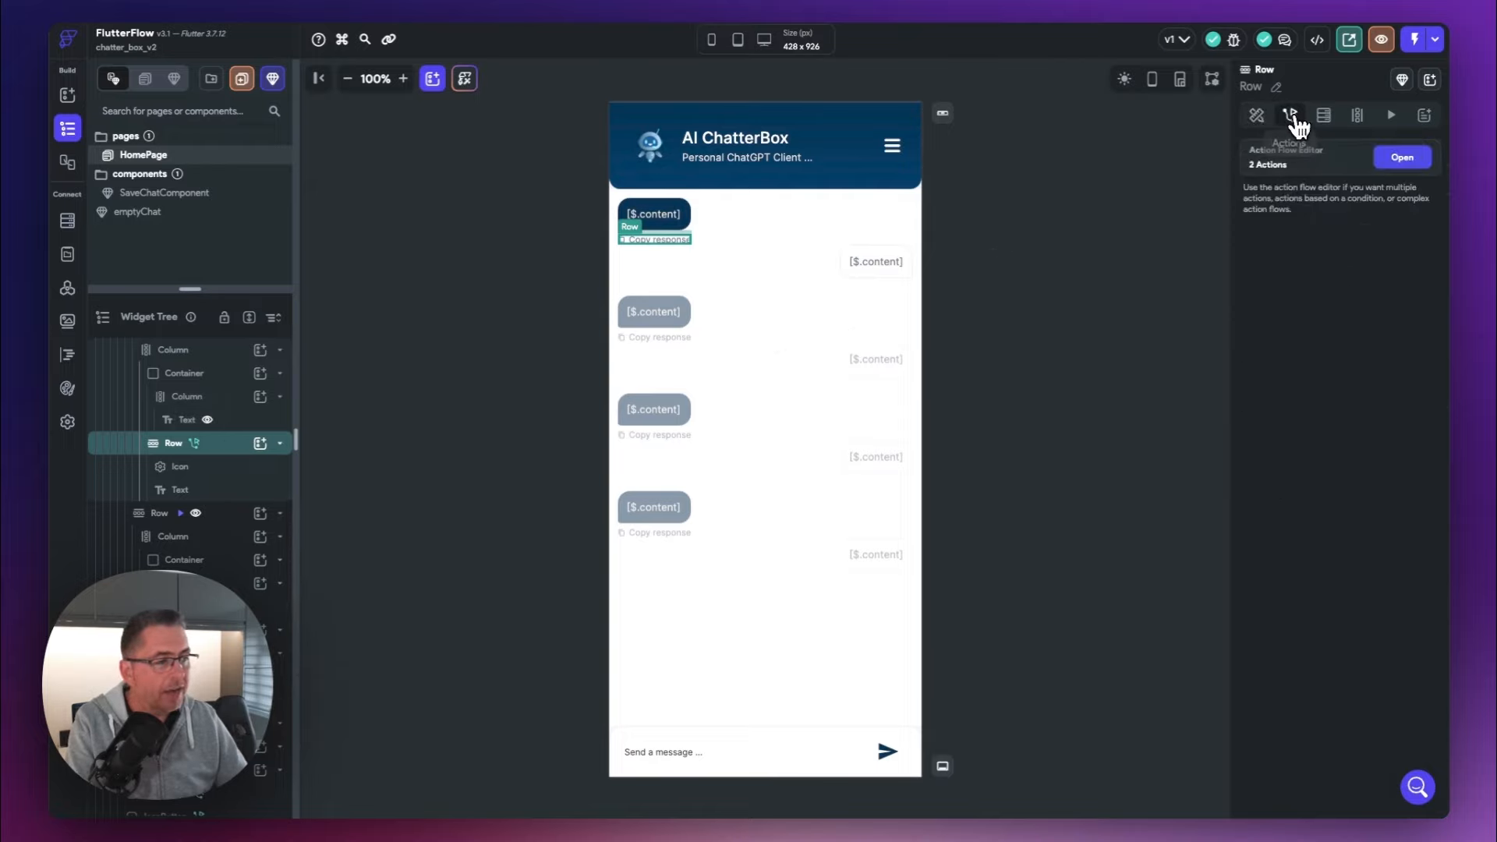
pyautogui.click(1401, 159)
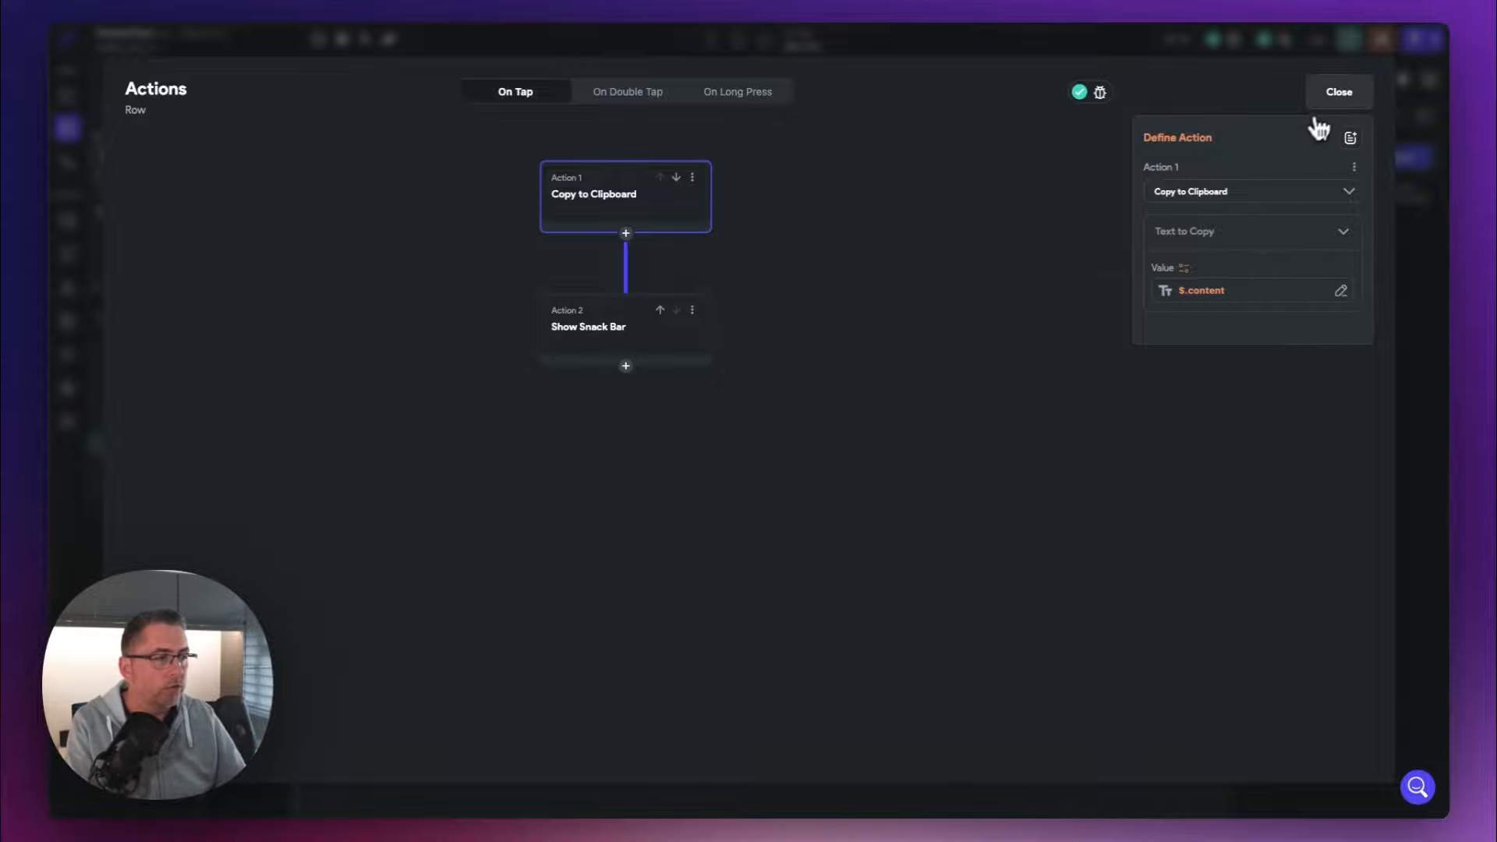
pyautogui.click(1334, 95)
pyautogui.click(1037, 310)
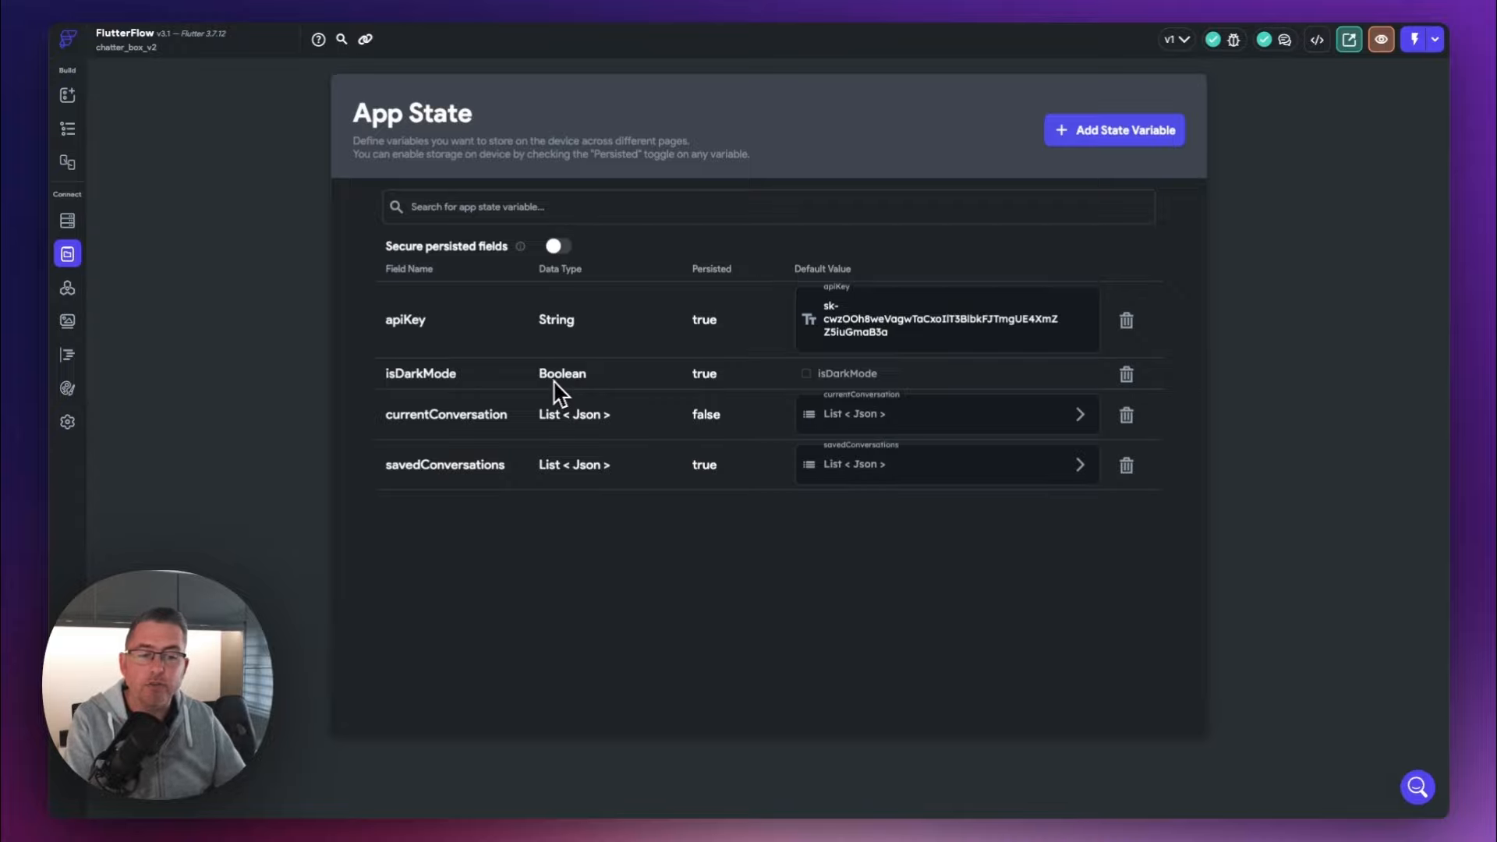
# Return from App State to HomePage and examine the variable behind its on-page-load Set Dark Mode Settings action
pyautogui.click(67, 127)
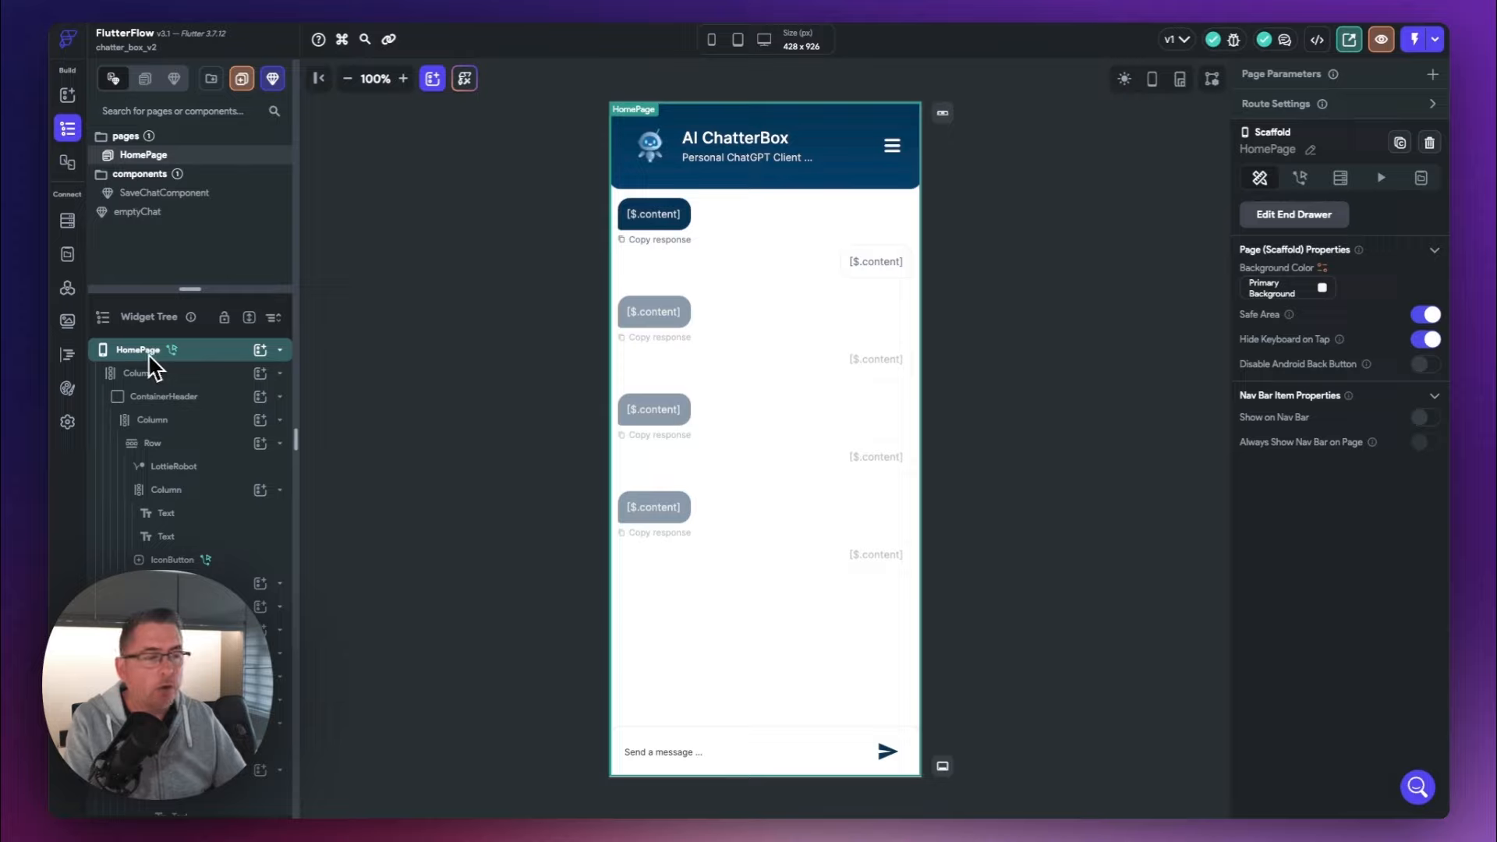
pyautogui.click(1300, 178)
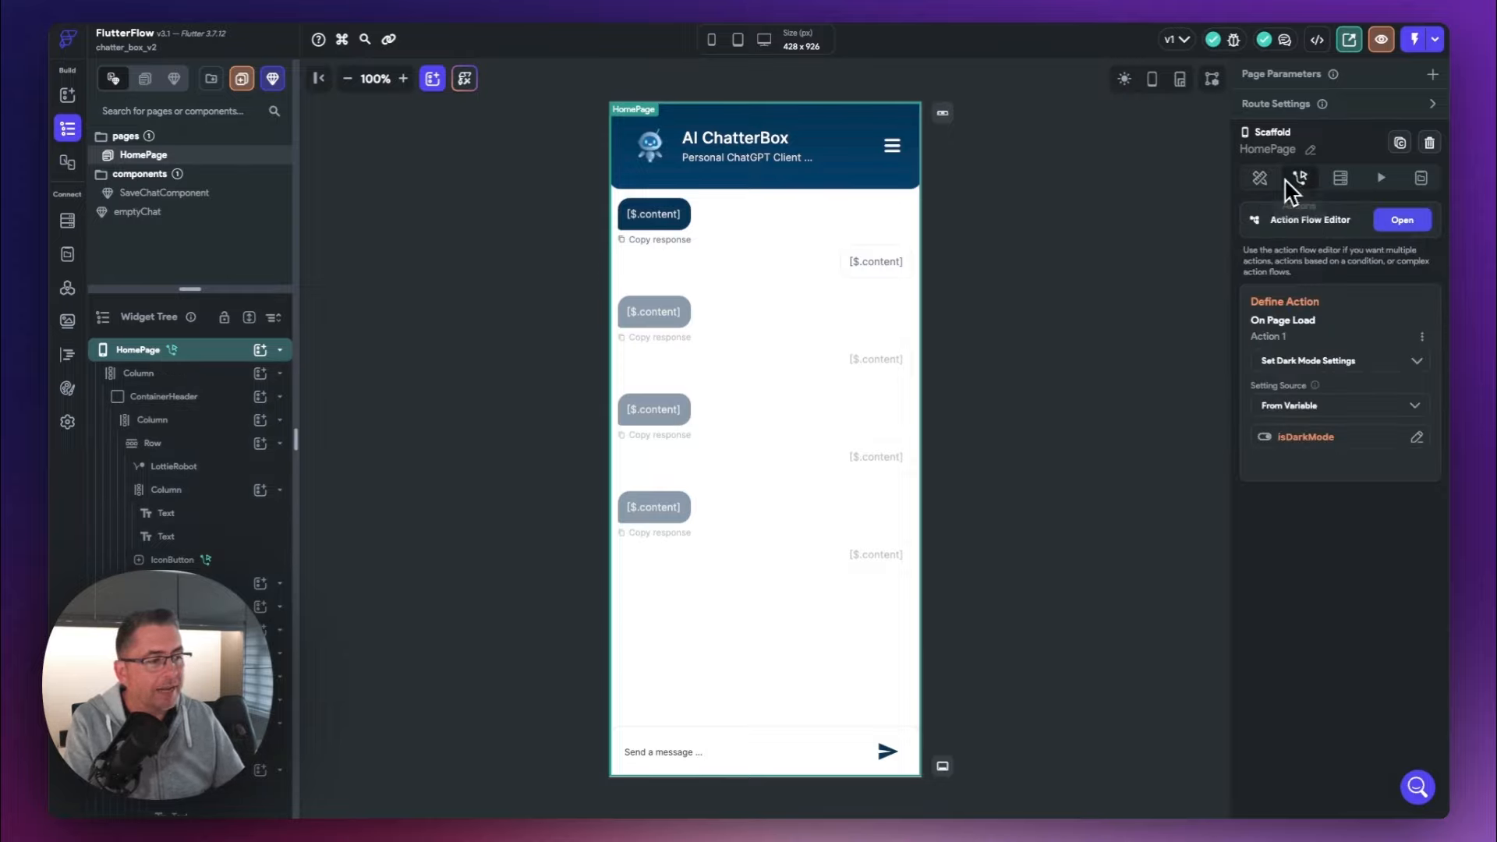
pyautogui.click(1403, 224)
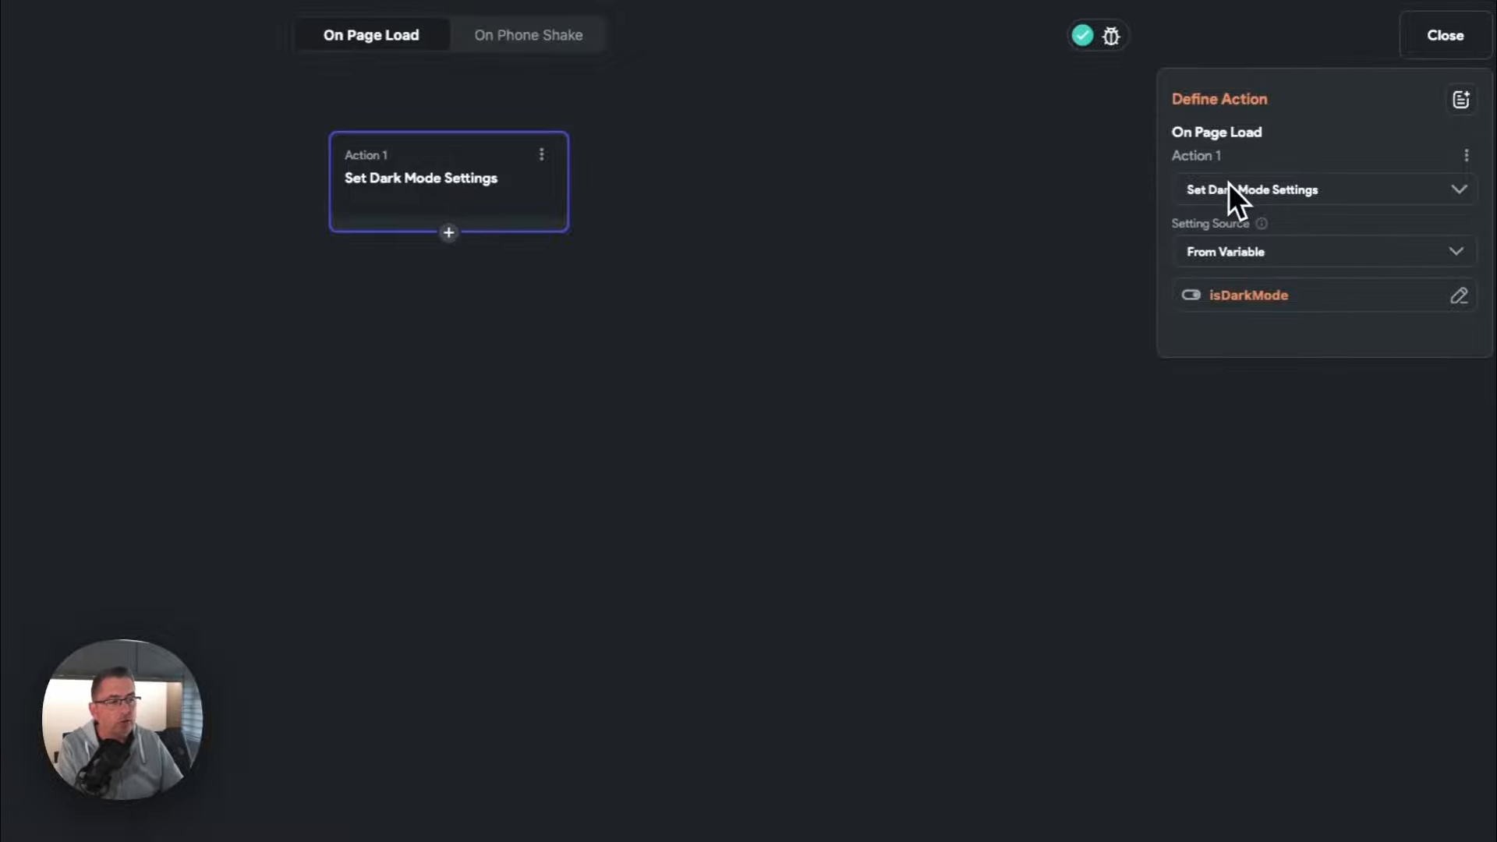
pyautogui.click(1271, 297)
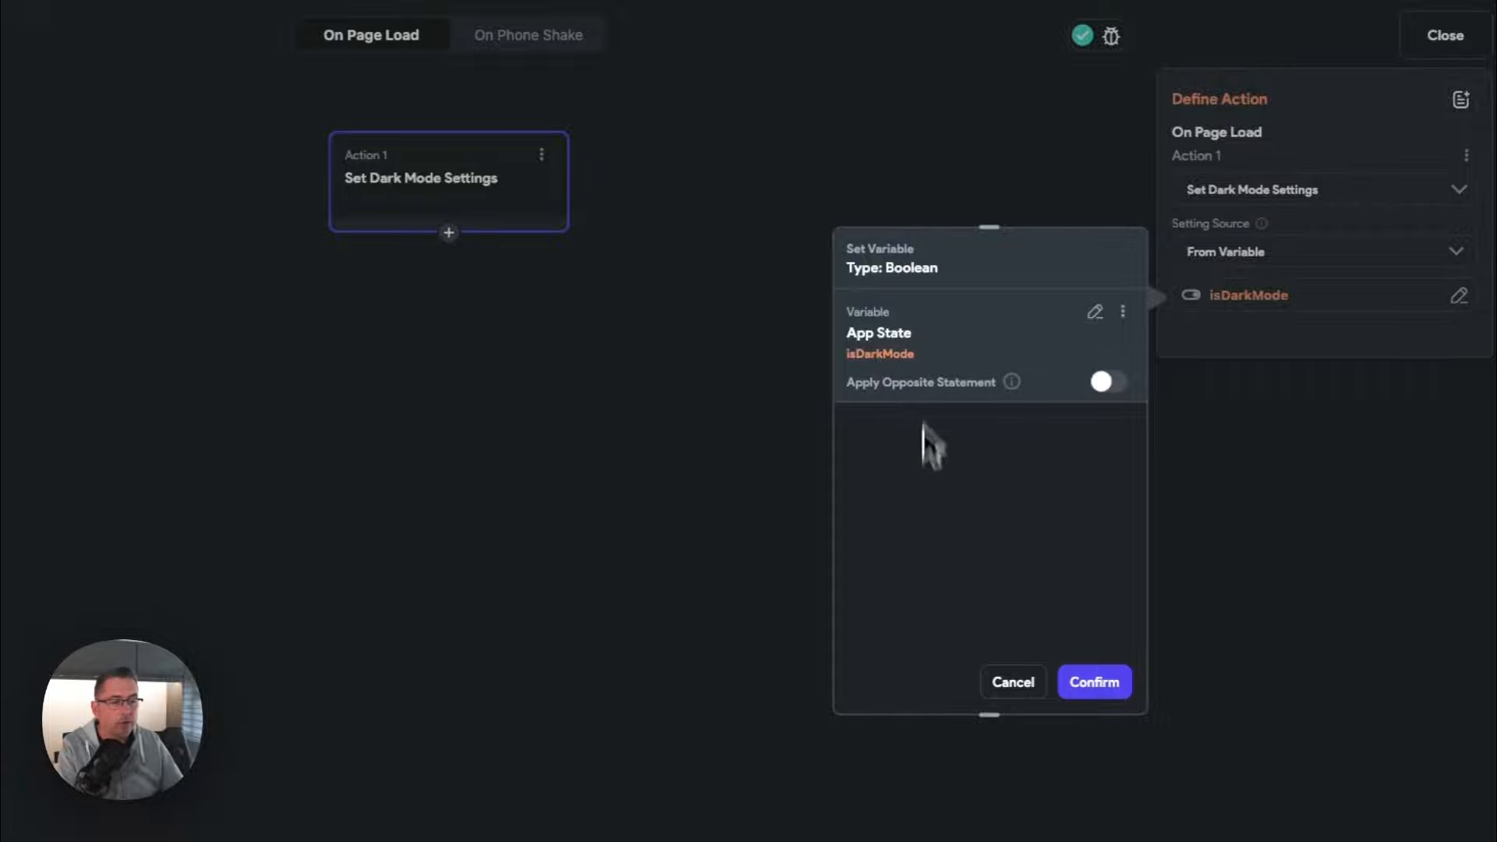
pyautogui.click(1014, 682)
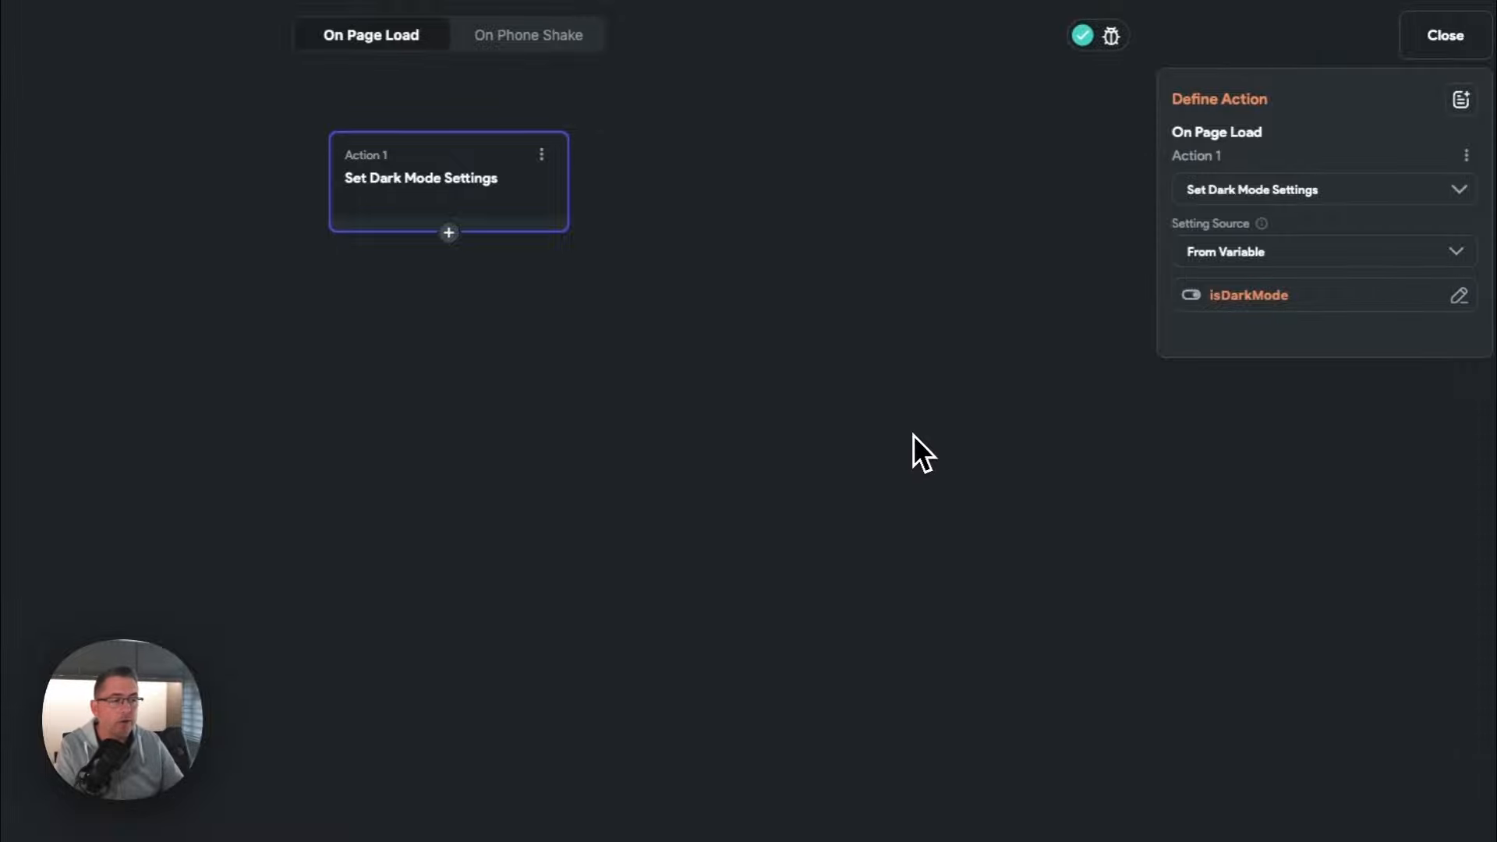
pyautogui.click(1447, 39)
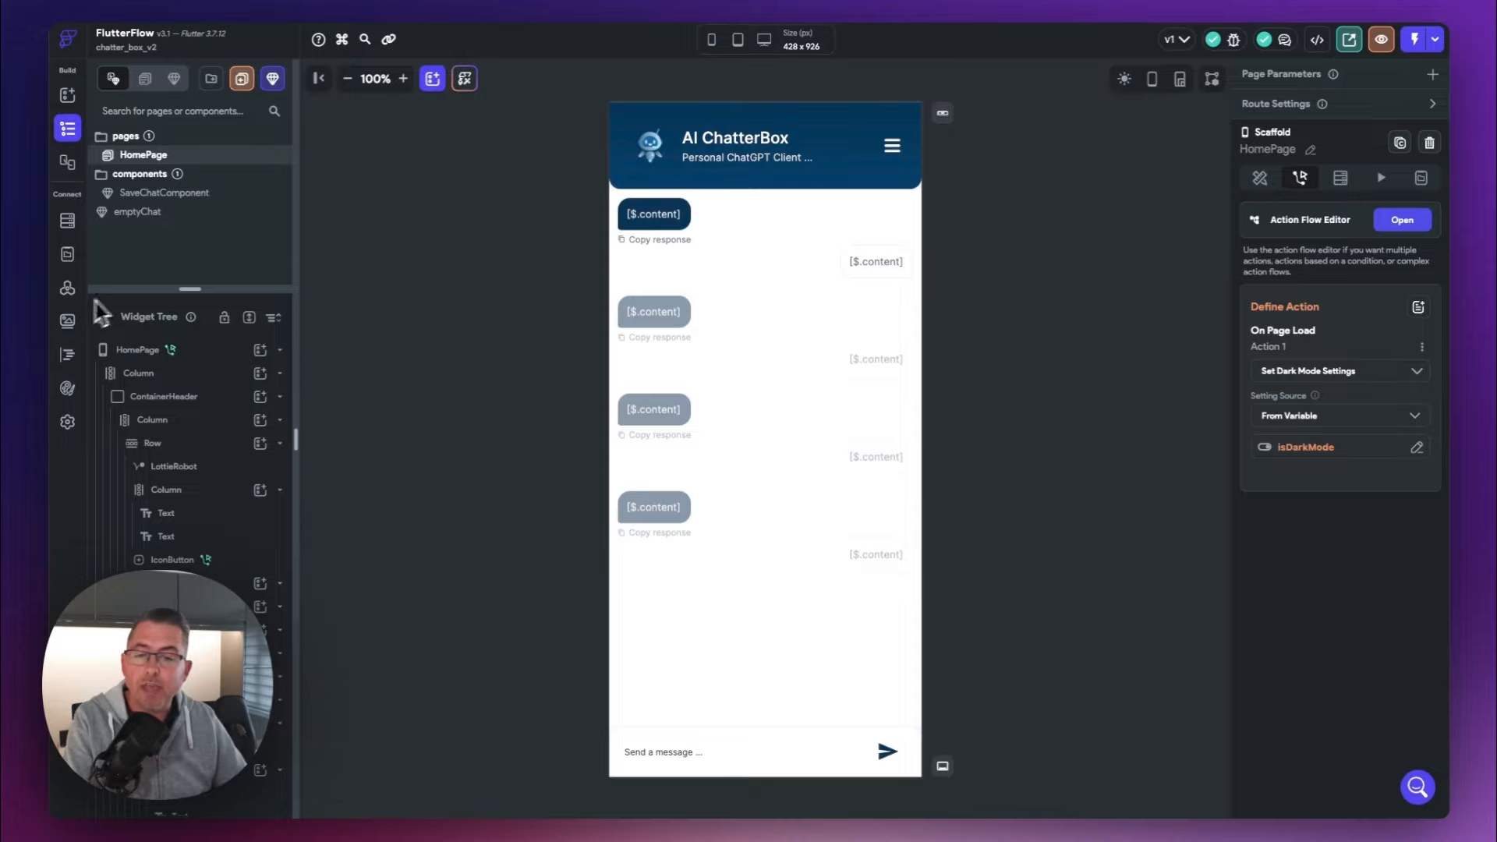
# Check the project's API Calls section and review the variables defined in App State
pyautogui.click(69, 288)
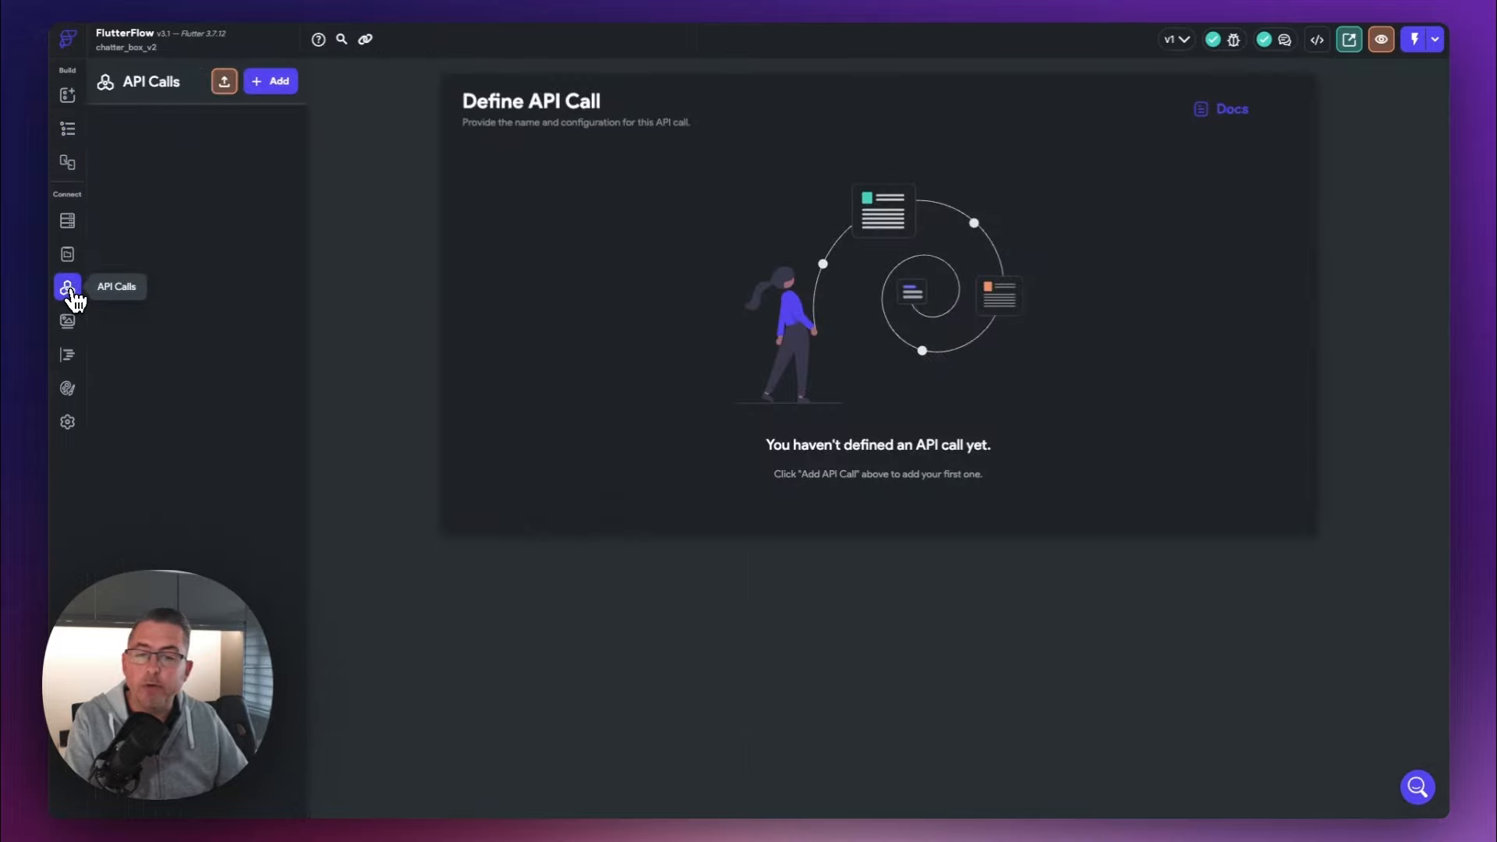
pyautogui.click(66, 253)
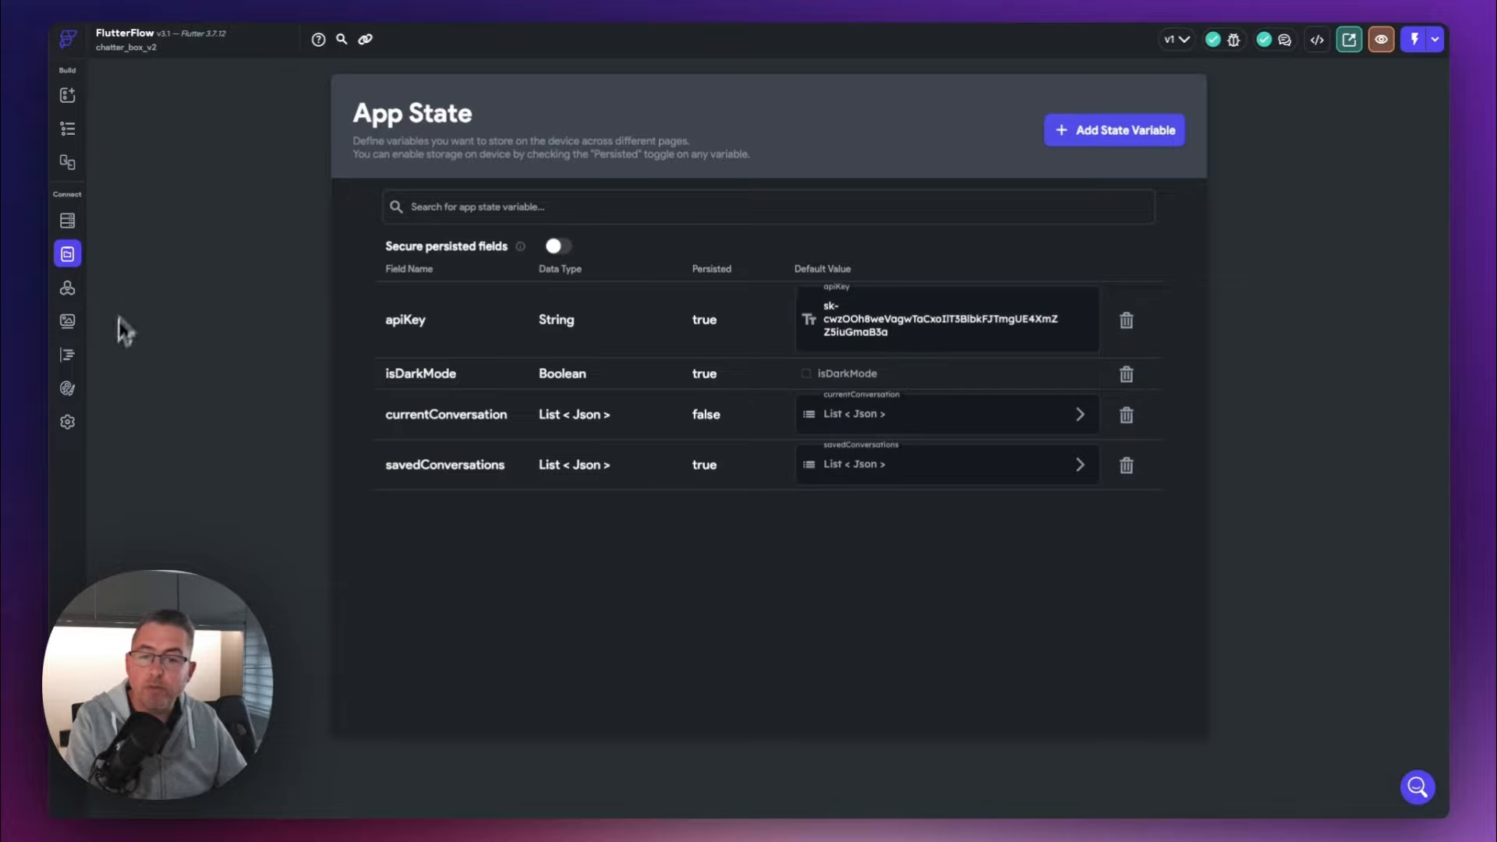
# Review the custom code of the prepareChatHistory, prepareSaveChat and refreshChatHistory functions and the invokeChatGPT action
pyautogui.click(69, 358)
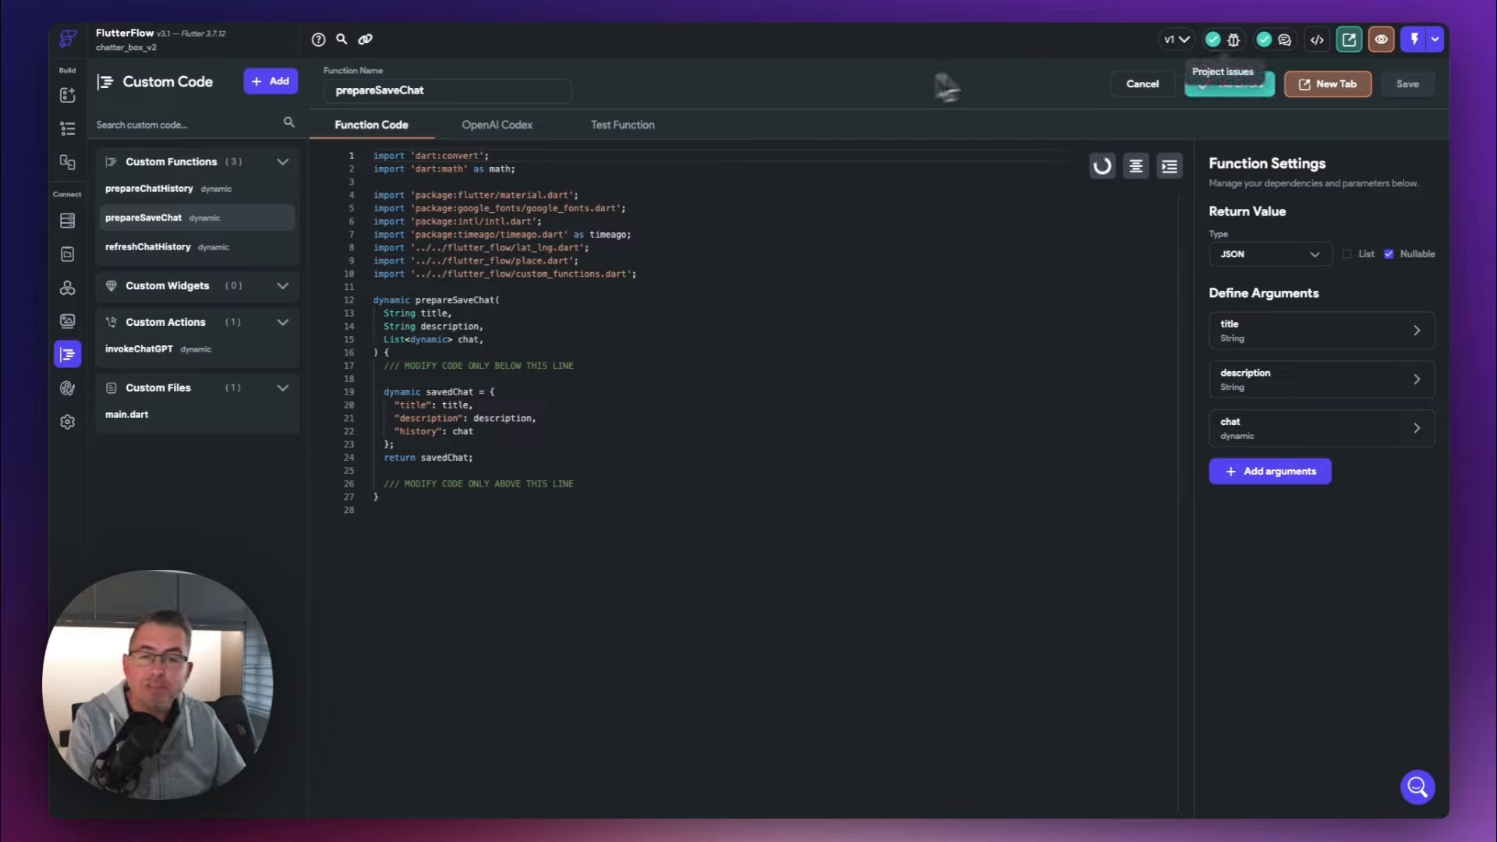
pyautogui.click(152, 198)
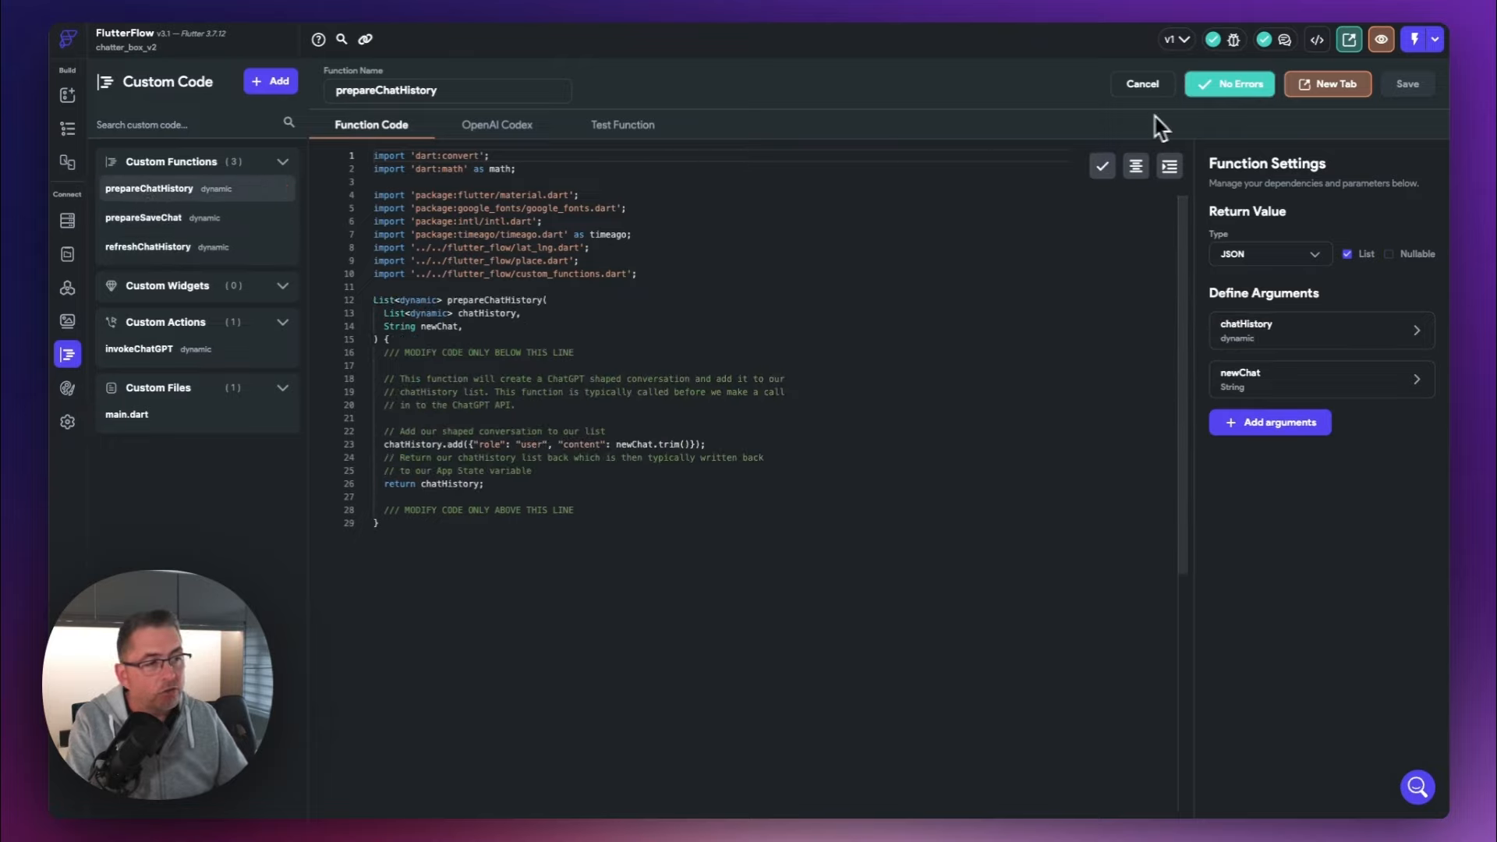
pyautogui.click(163, 223)
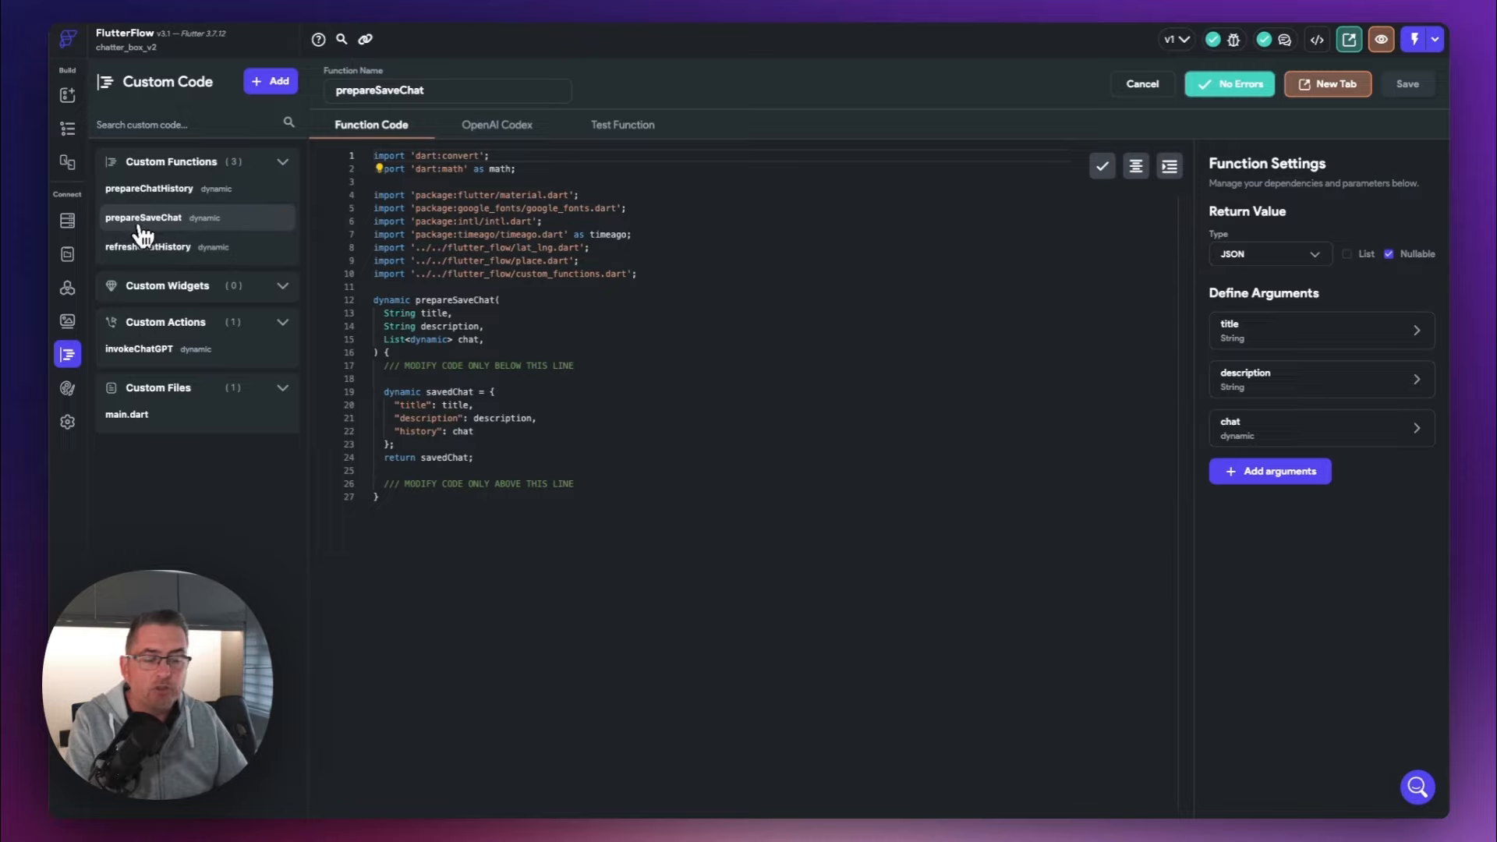
pyautogui.click(140, 251)
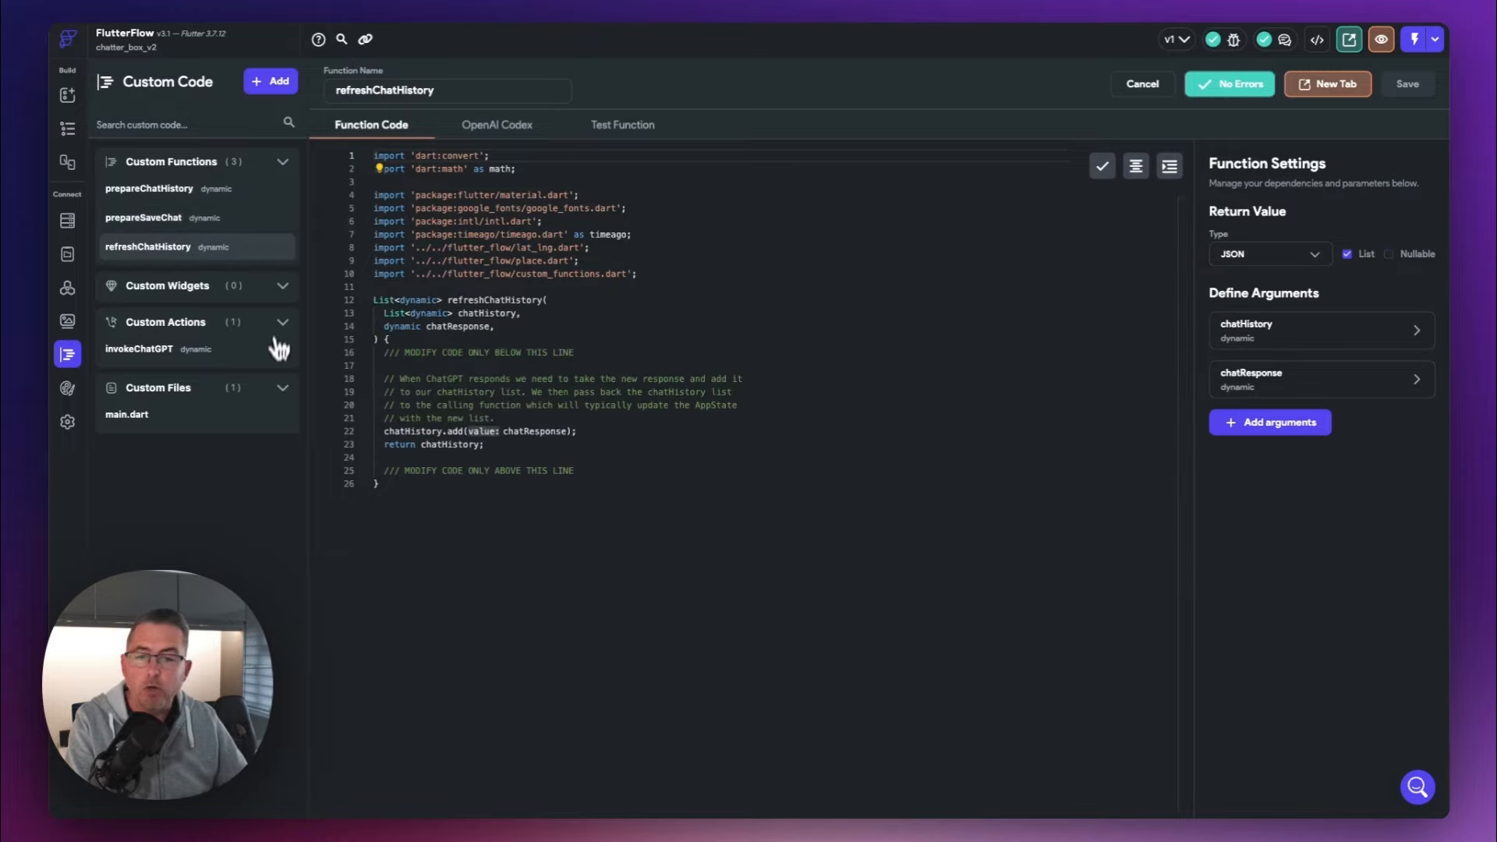
pyautogui.click(146, 352)
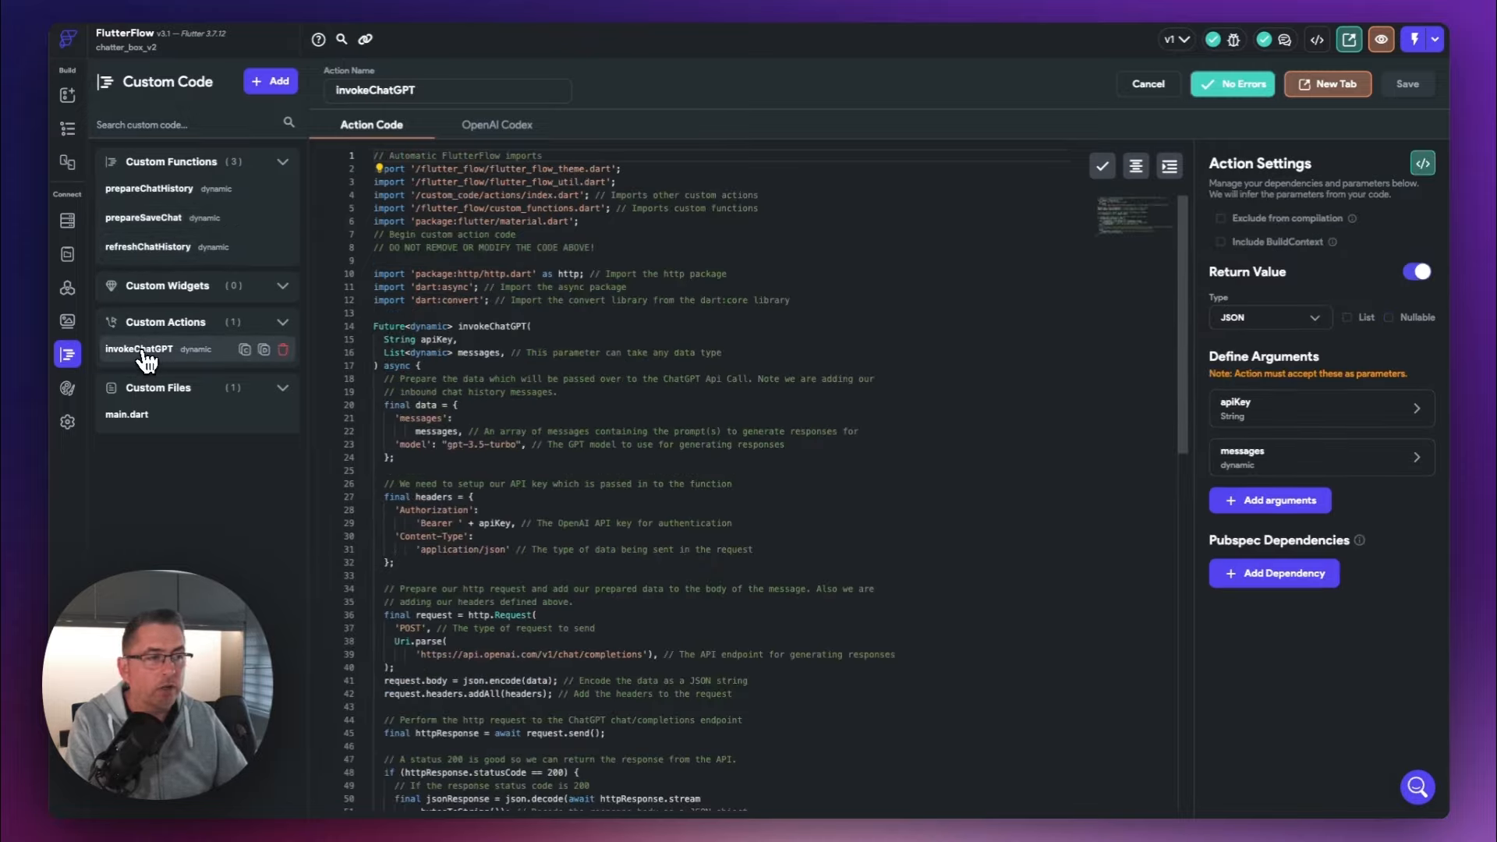